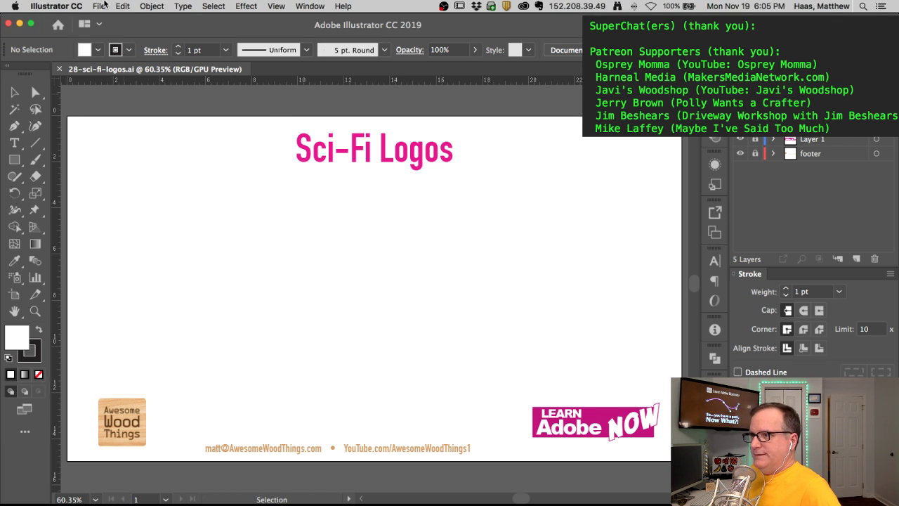
Step: Place the image "Screen Shot 2018-11-15 at 1.20.01 PM" on the artboard below the Sci-Fi Logos title
click(104, 6)
click(118, 174)
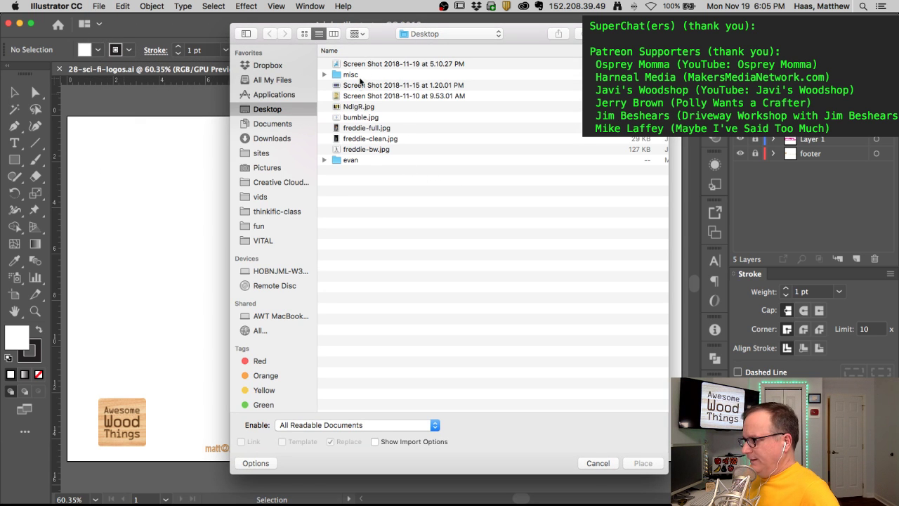
click(352, 86)
click(642, 462)
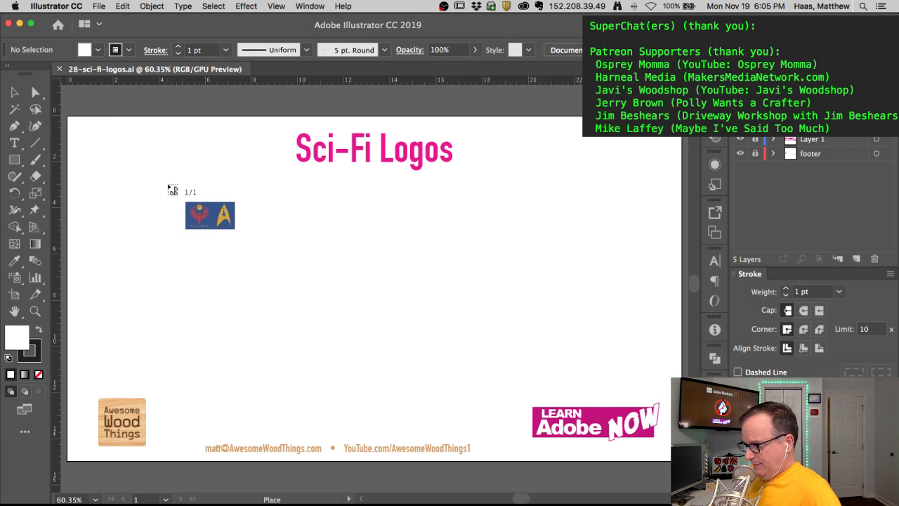
click(168, 187)
Step: Shift the placed logo image slightly right so it sits centred under the title, and lock it
click(98, 6)
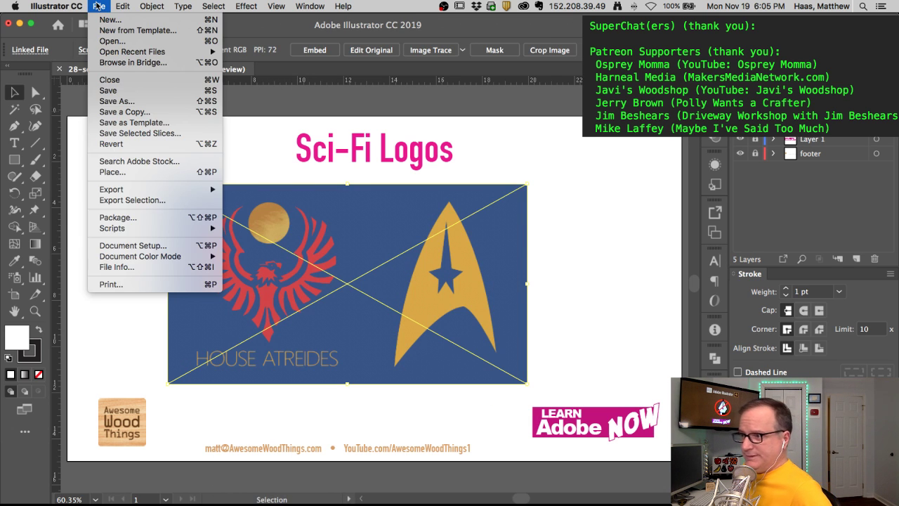
click(324, 250)
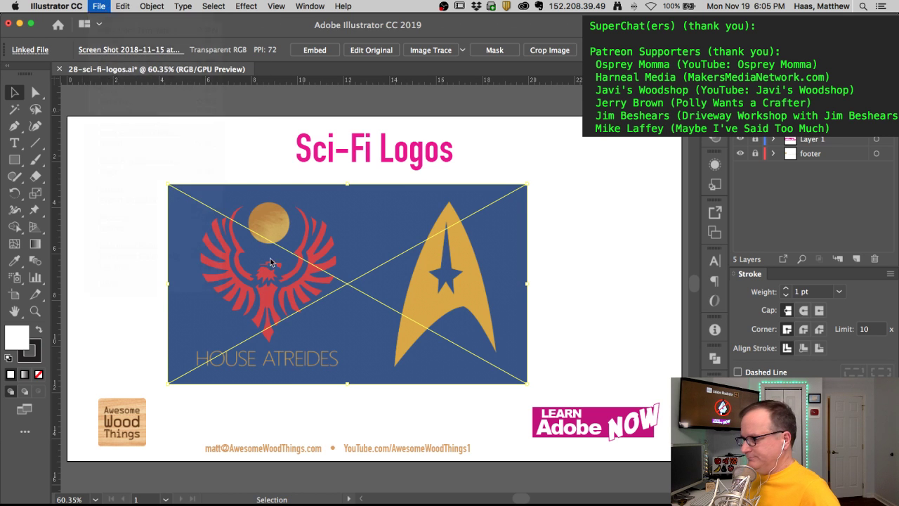
drag(329, 225, 351, 226)
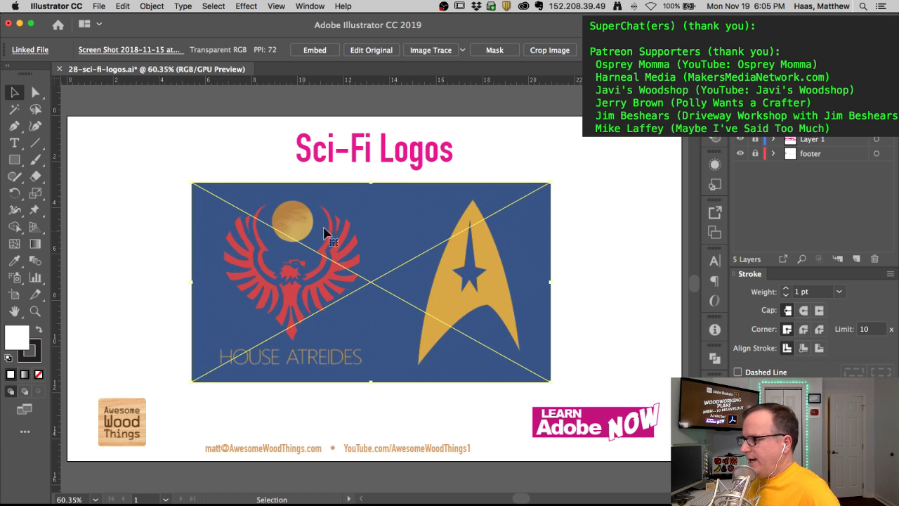
click(152, 239)
click(273, 227)
click(139, 6)
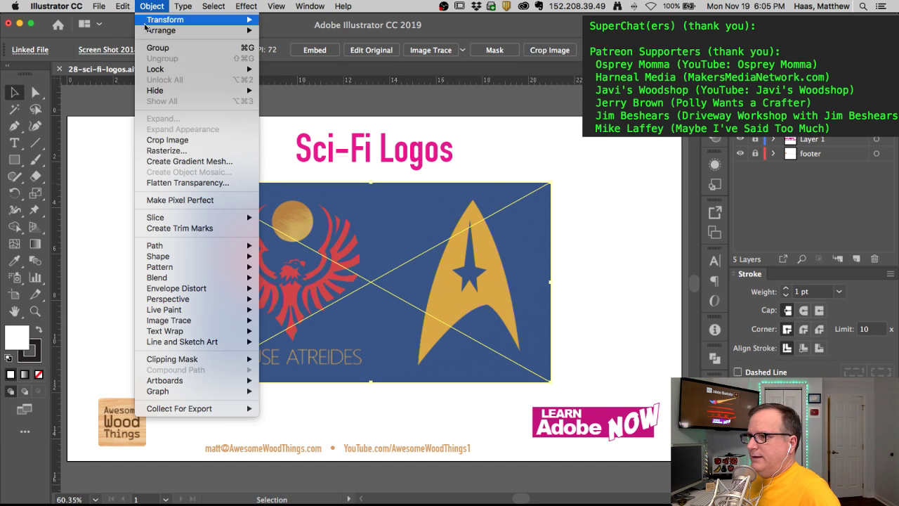
mouse_move(151, 69)
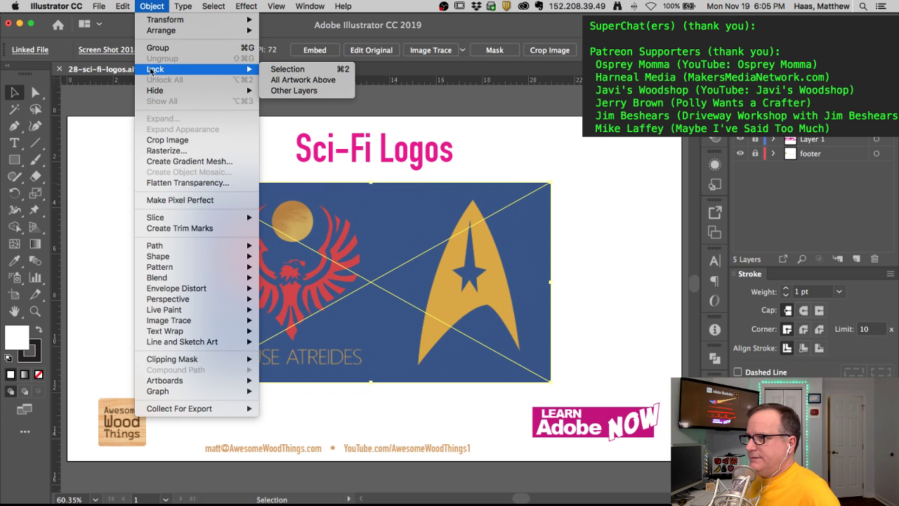
click(298, 70)
Step: Set the fill to none and the stroke to bright magenta, and activate the Pen tool for tracing
key(z)
click(361, 295)
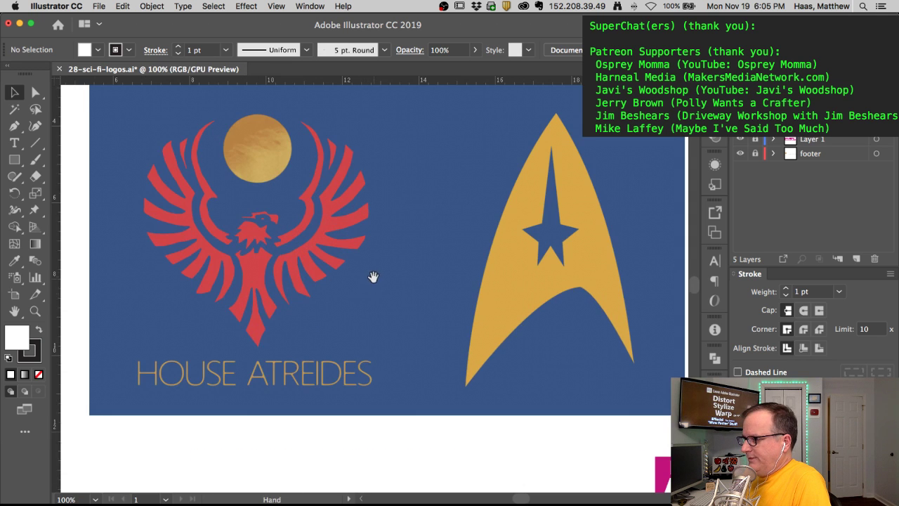
scroll(371, 302, up, 3)
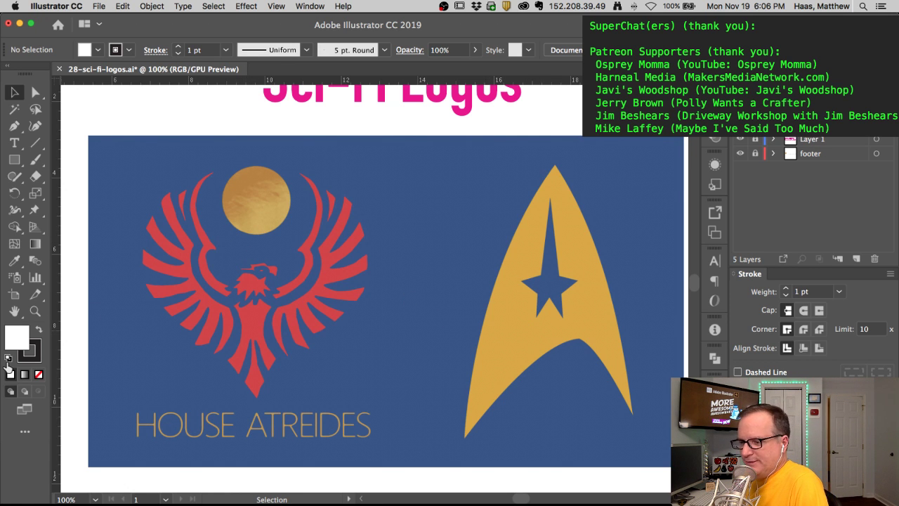
click(39, 374)
click(37, 348)
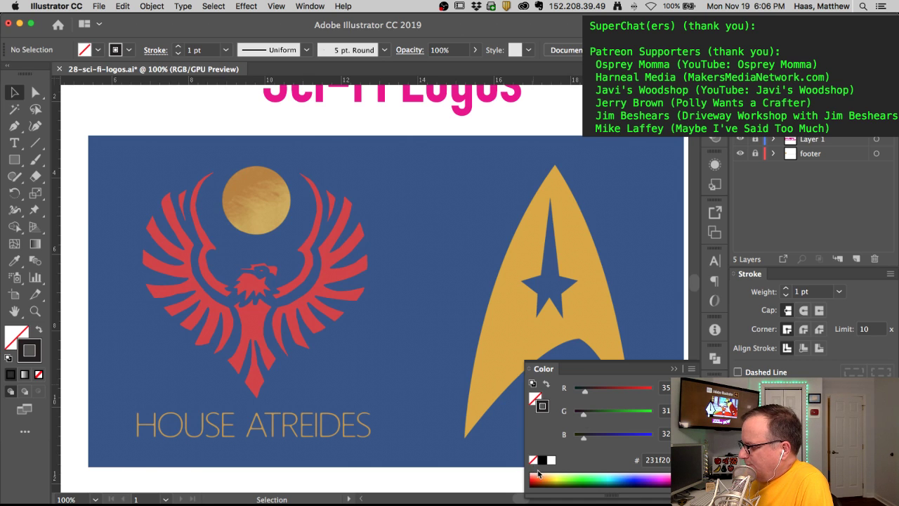
click(662, 478)
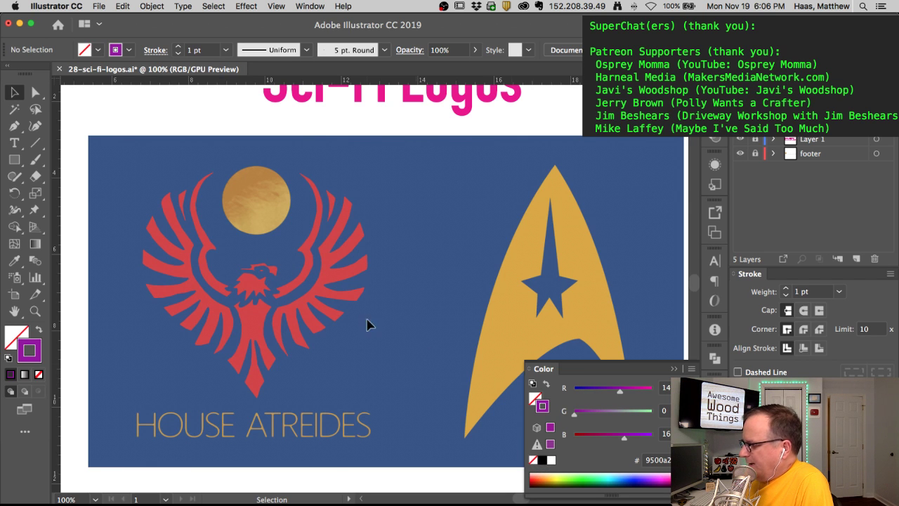
click(665, 475)
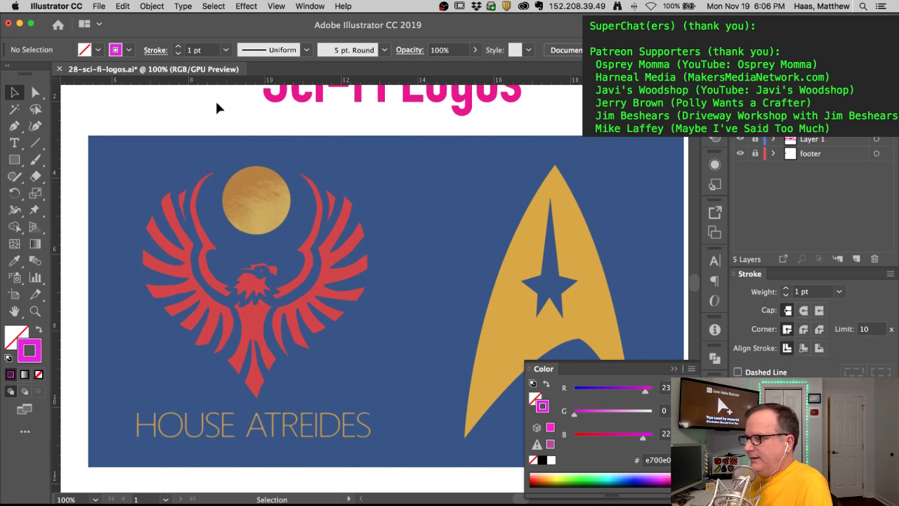
click(671, 369)
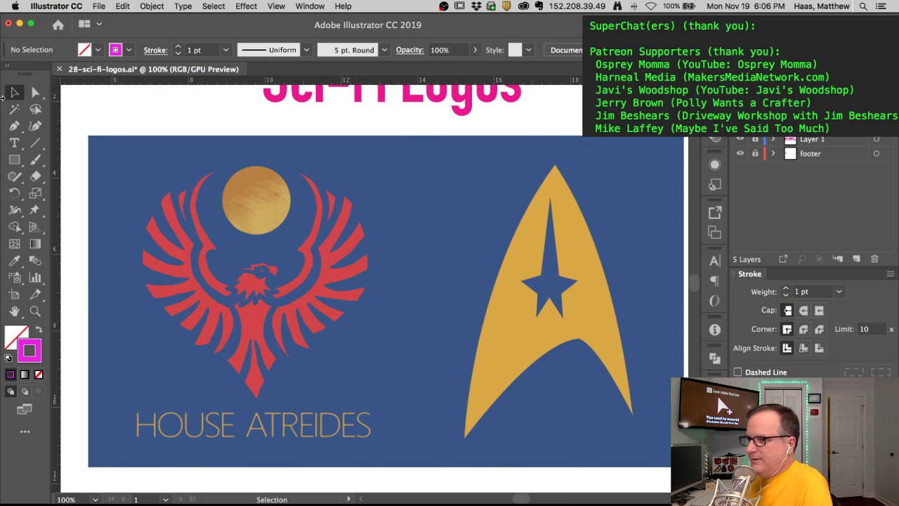
click(14, 125)
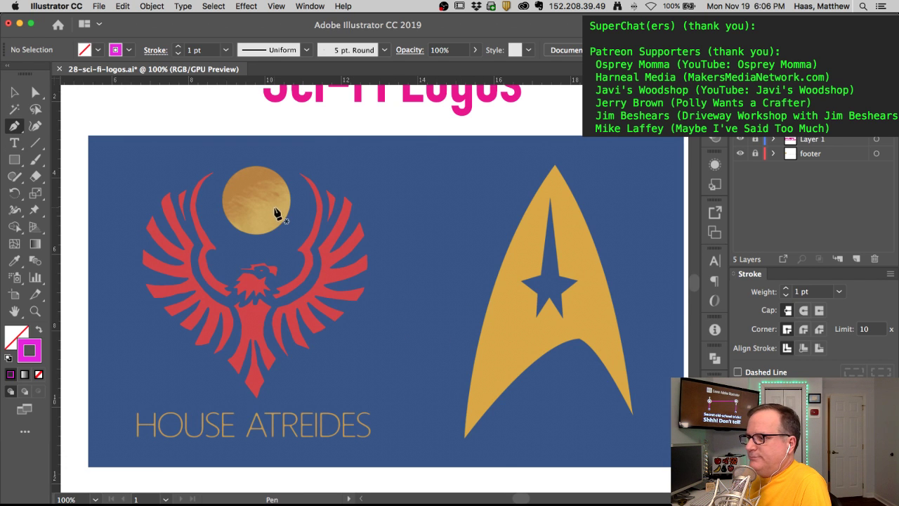
Step: Examine the shapes of the House Atreides eagle, the round moon above it and the Star Trek delta up close
drag(257, 269, 311, 291)
click(343, 311)
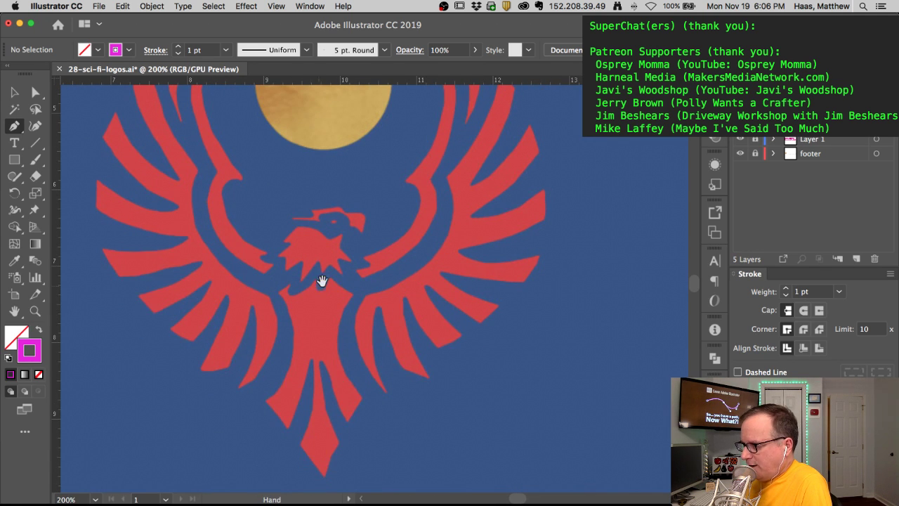
drag(324, 218, 295, 255)
click(327, 219)
click(347, 245)
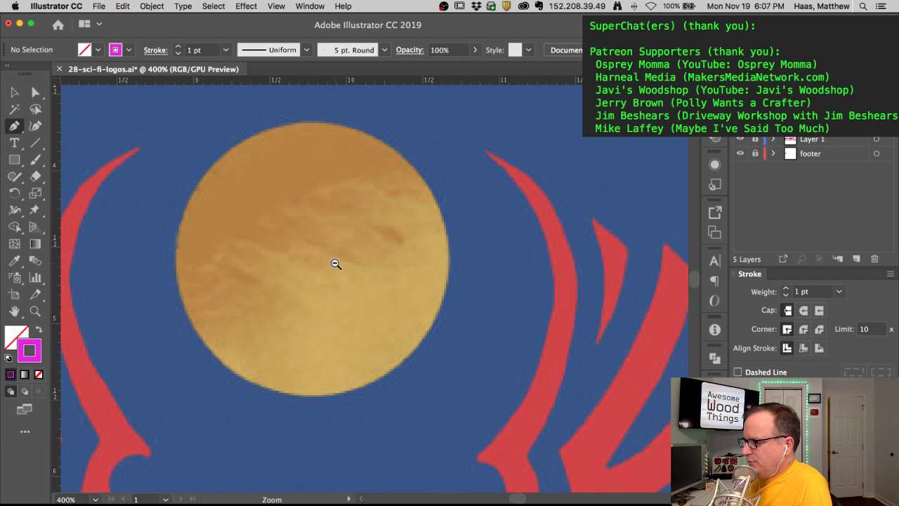
alt+click(376, 289)
alt+click(357, 338)
alt+click(361, 344)
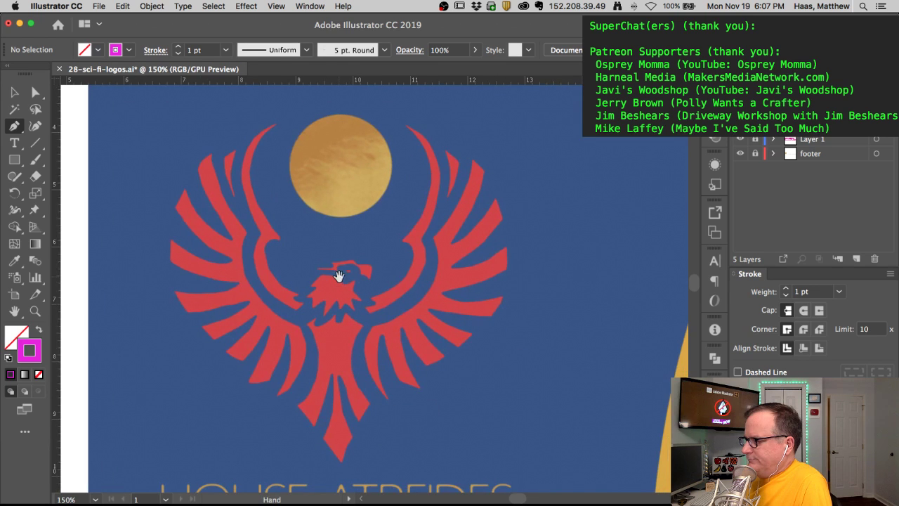
drag(354, 267, 299, 285)
scroll(299, 285, up, 5)
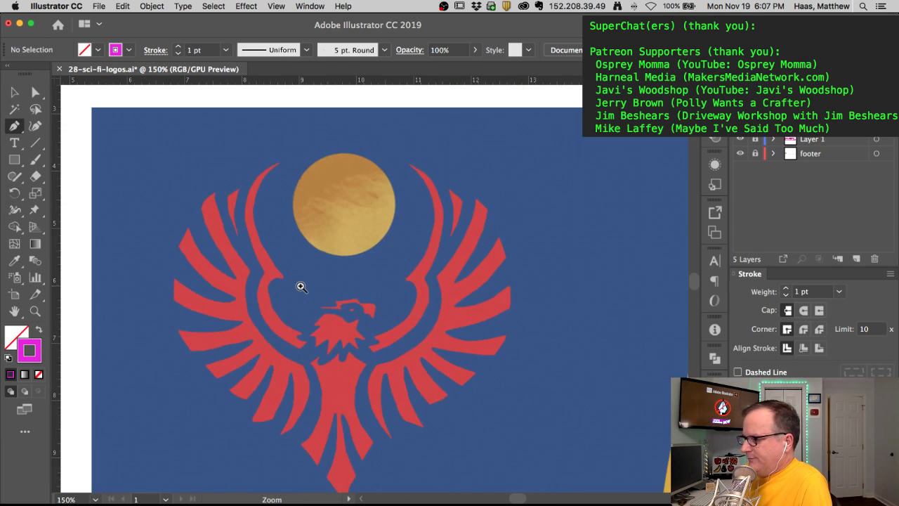
drag(391, 303, 290, 285)
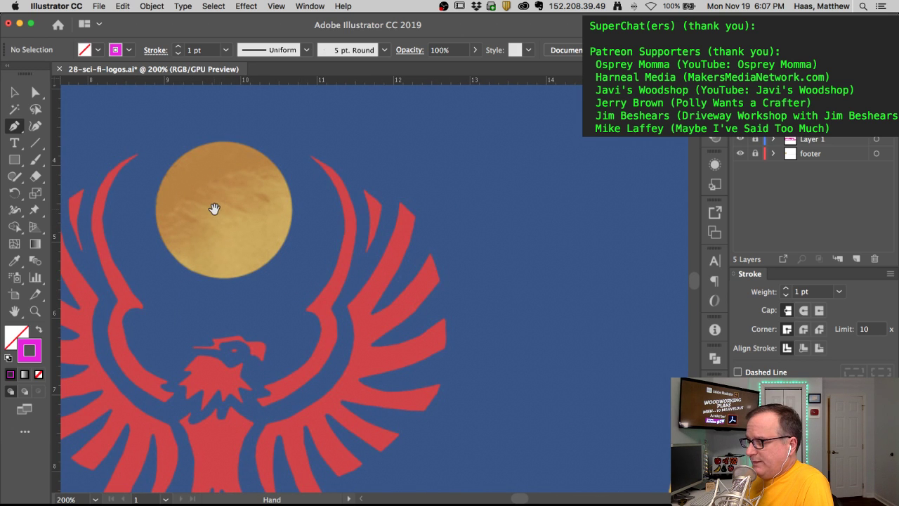
alt+click(306, 298)
alt+click(308, 300)
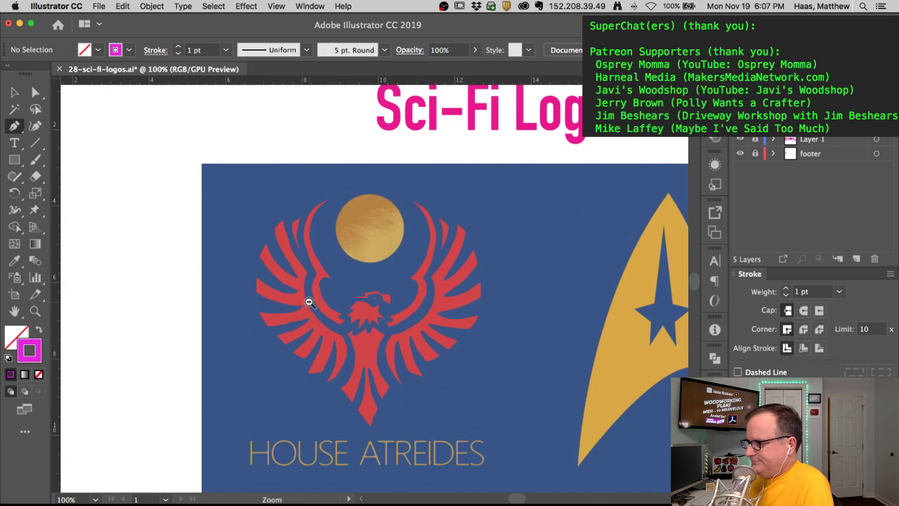
drag(421, 277, 267, 244)
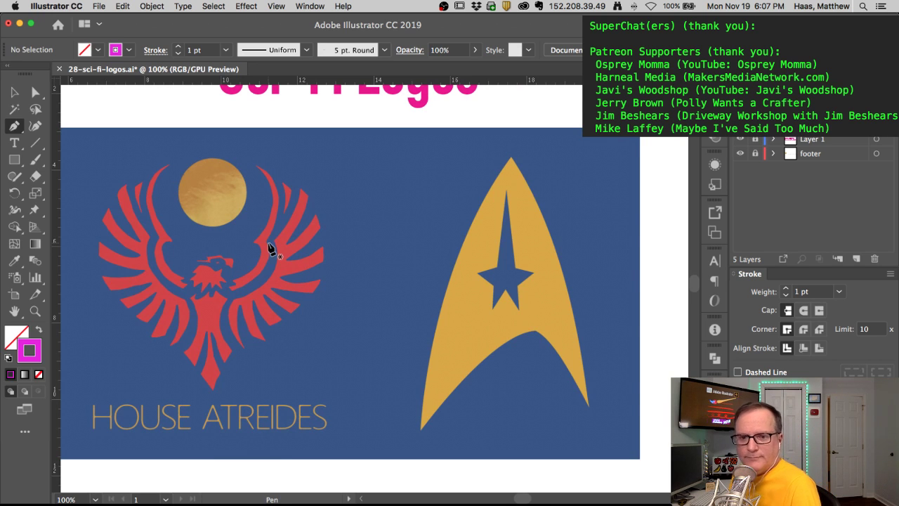
drag(403, 269, 197, 256)
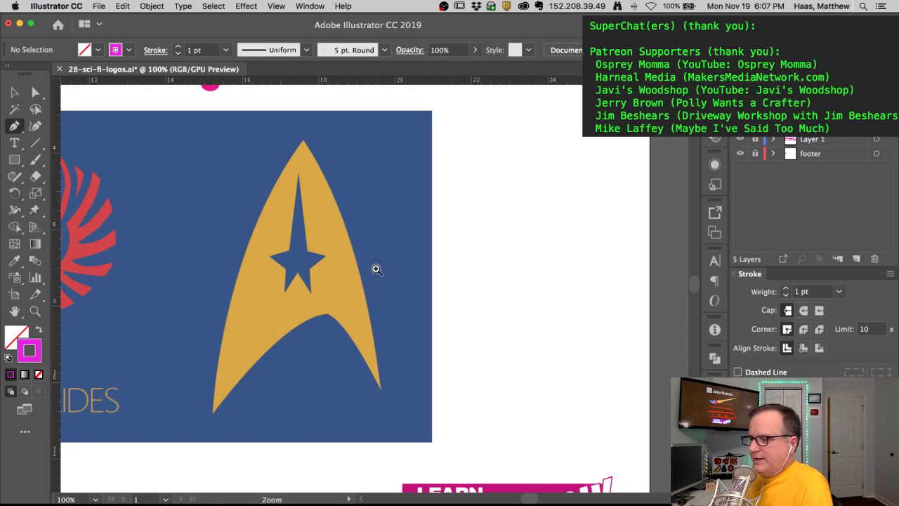
key(super+equal)
drag(327, 200, 315, 235)
key(super+minus)
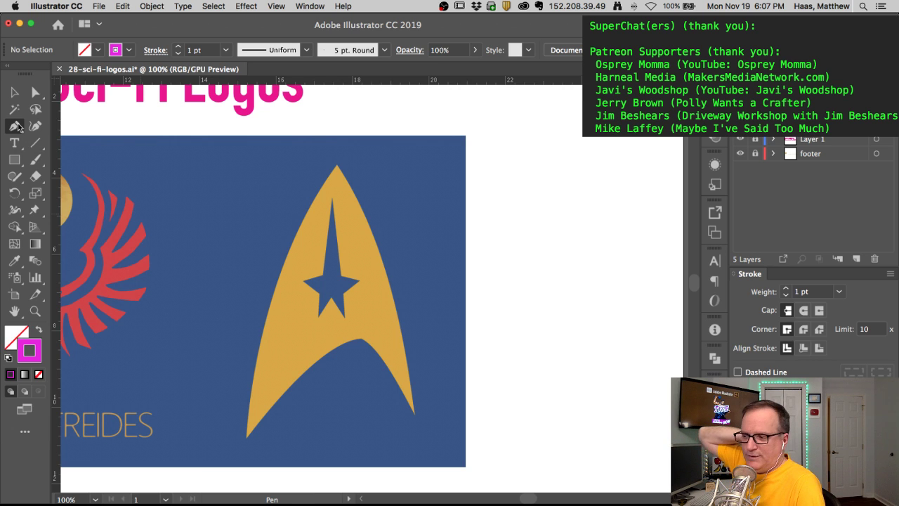
drag(141, 237, 310, 231)
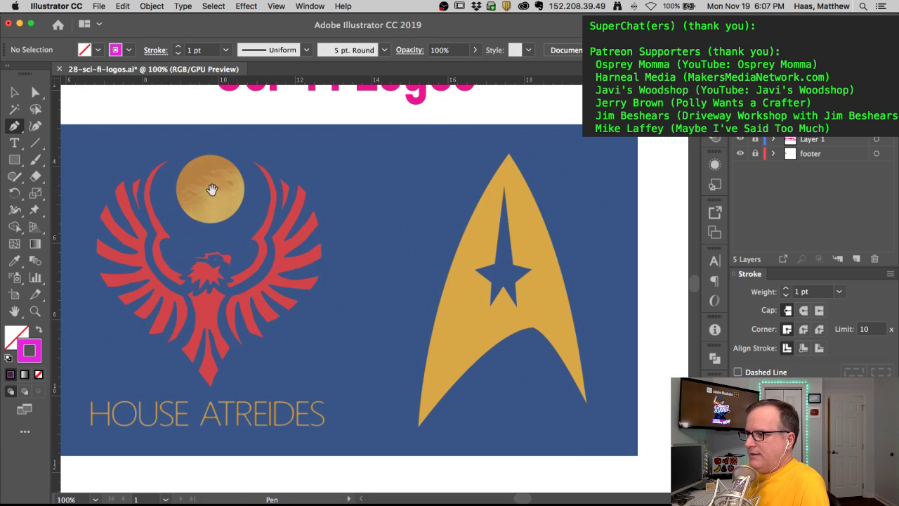
click(214, 190)
click(360, 318)
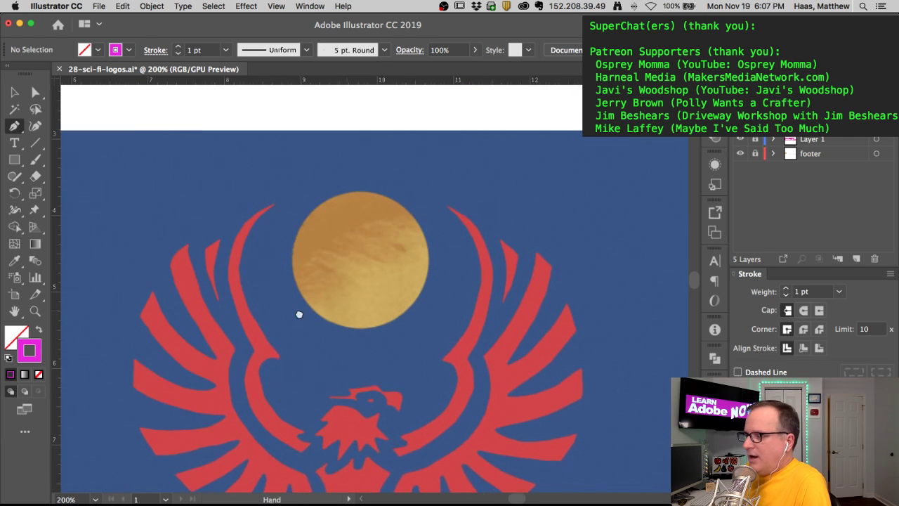
click(283, 287)
click(393, 268)
alt+click(393, 268)
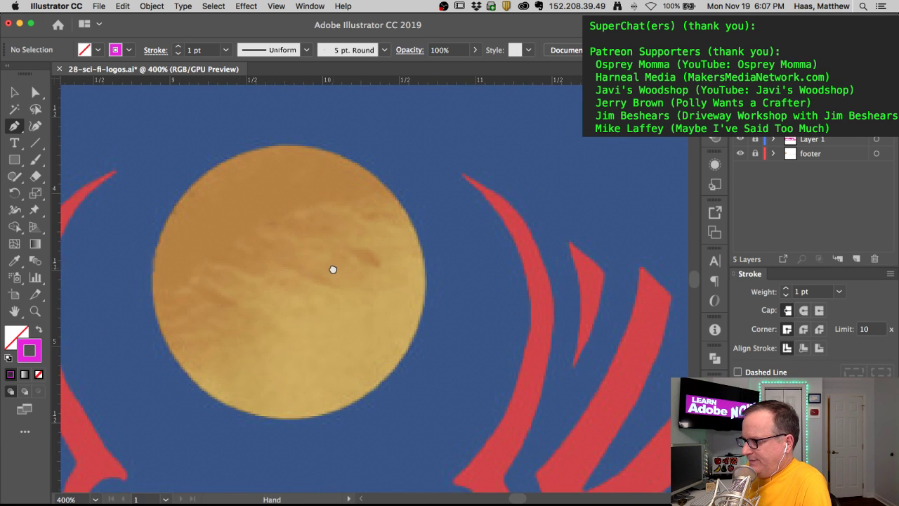
alt+click(293, 279)
alt+click(295, 279)
Step: Trace the Star Trek delta's left edge with one Pen curve from its lower-left tip to the apex, refining both handles to fit
drag(502, 315, 290, 263)
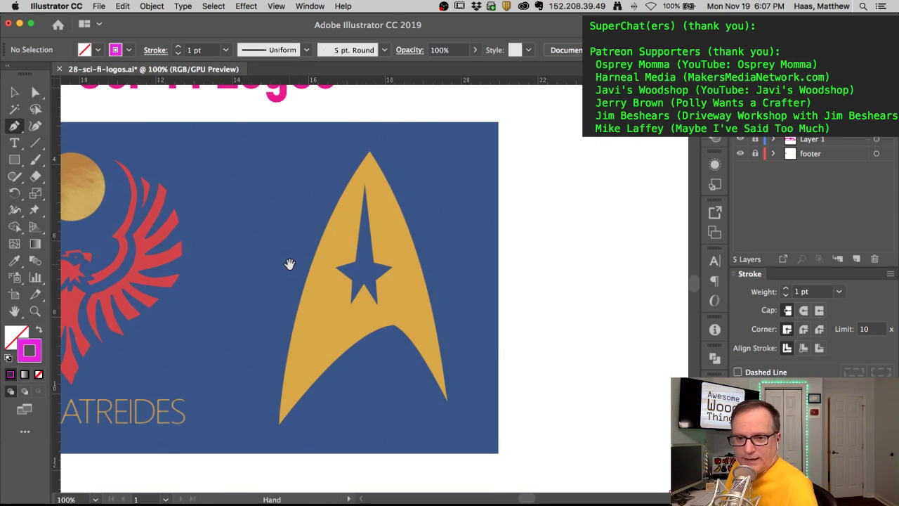
click(363, 298)
drag(361, 301, 346, 330)
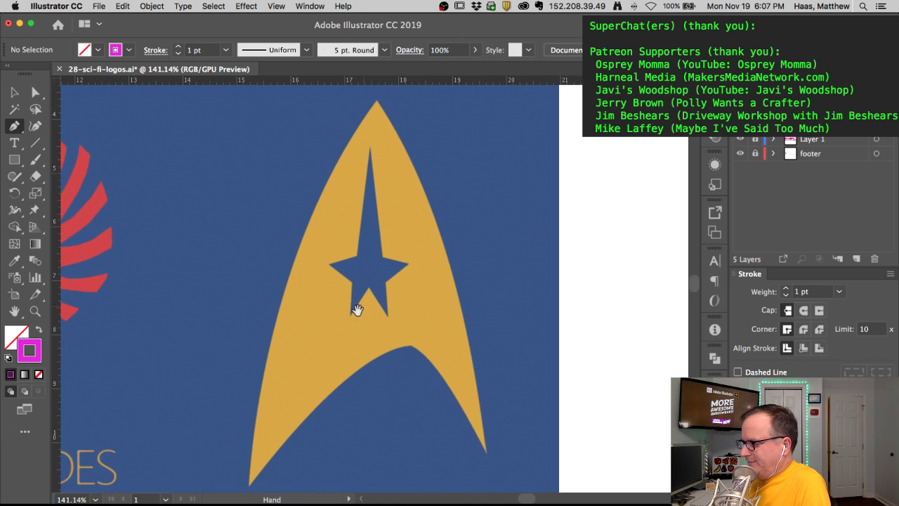
alt+click(356, 305)
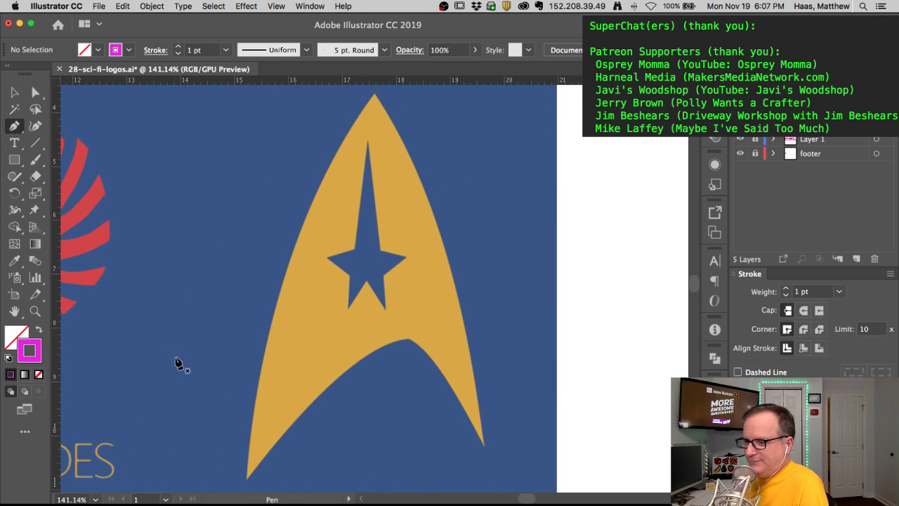
click(246, 482)
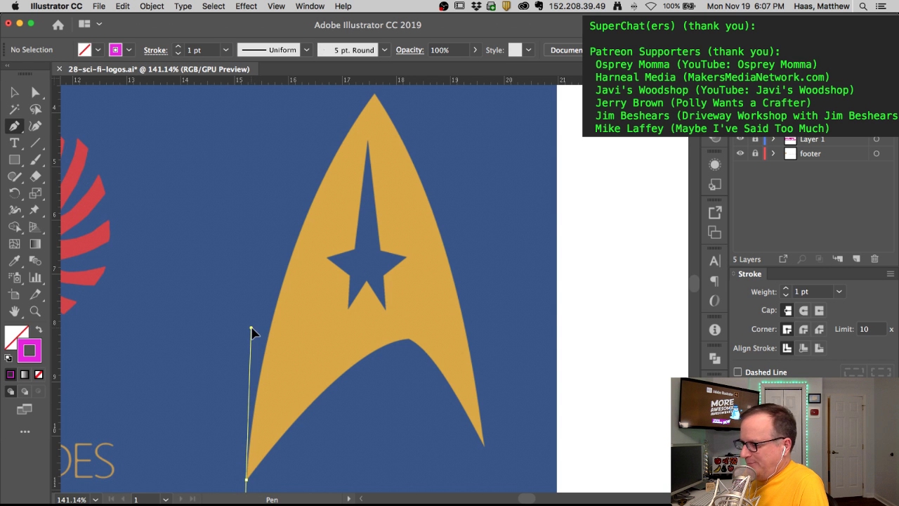
drag(250, 330, 251, 330)
drag(373, 100, 428, 120)
scroll(390, 258, down, 5)
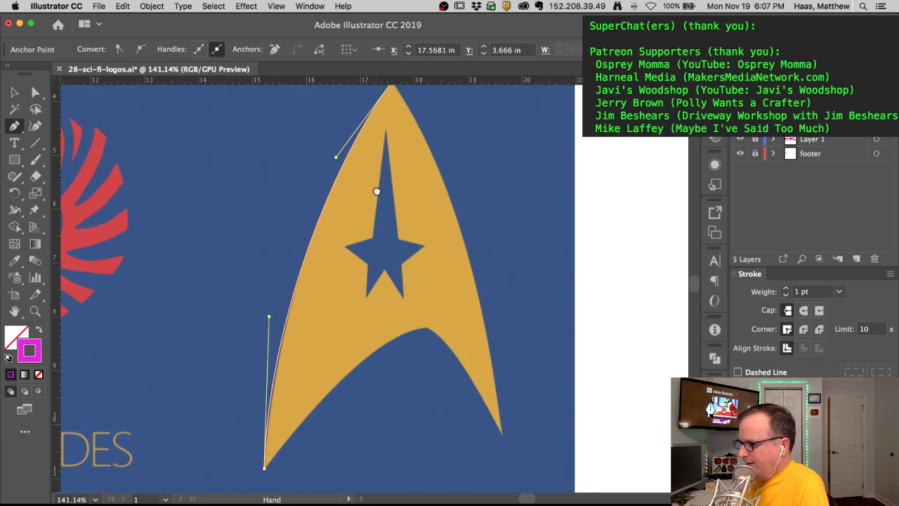
drag(269, 314, 271, 323)
drag(335, 153, 332, 154)
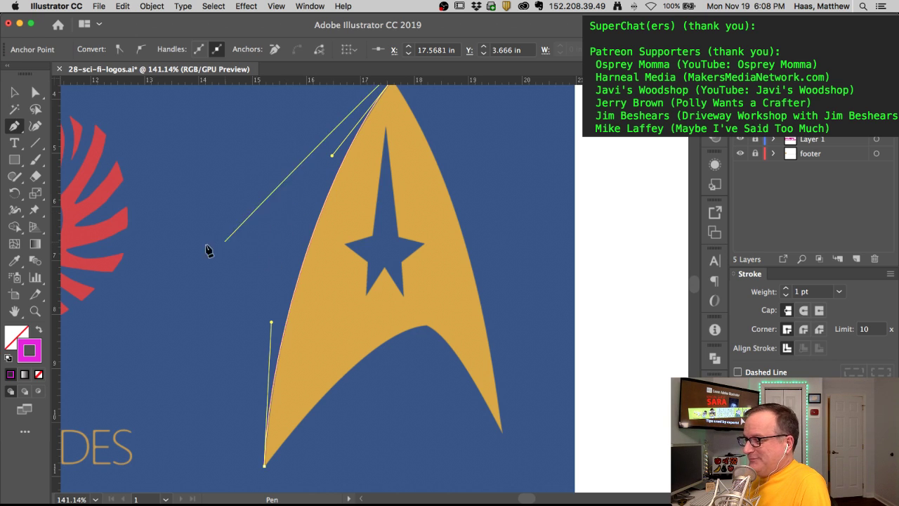
Step: Set the traced curve's stroke weight to 3 pt and deselect the path
click(785, 288)
click(785, 288)
click(785, 287)
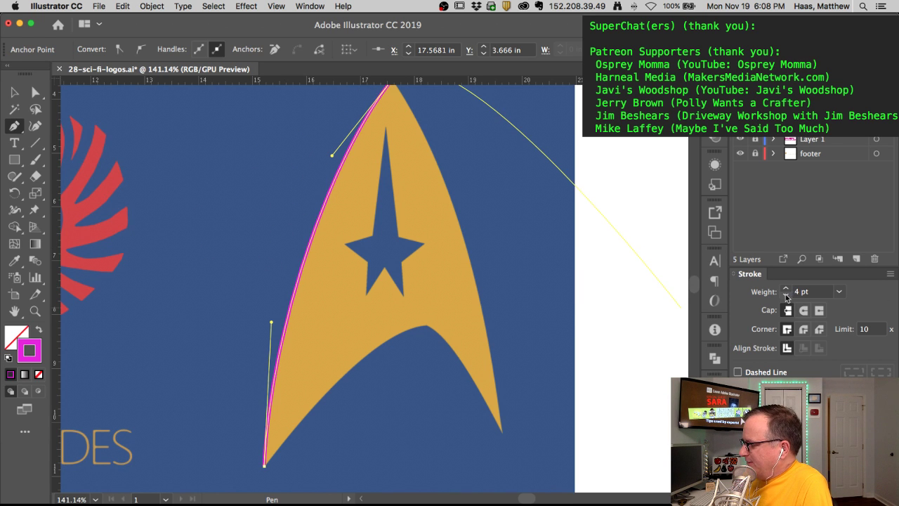
click(785, 294)
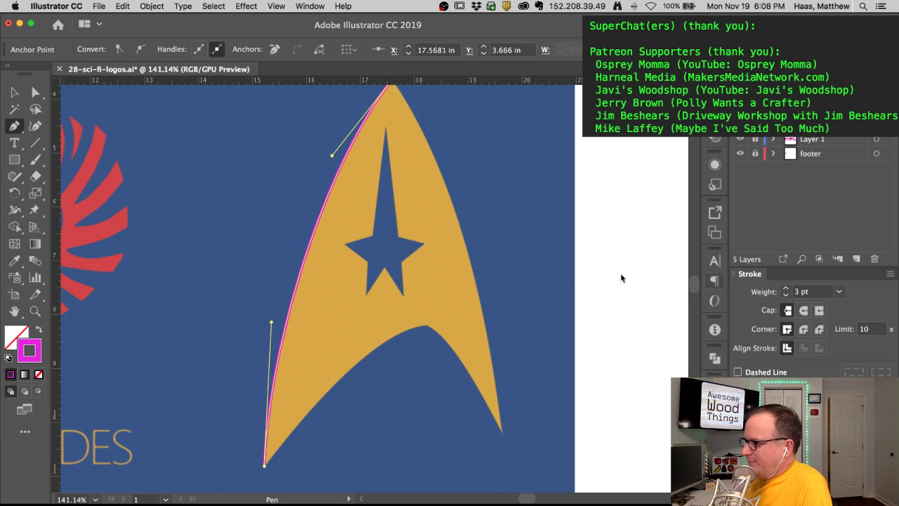
super+click(284, 177)
drag(309, 192, 264, 246)
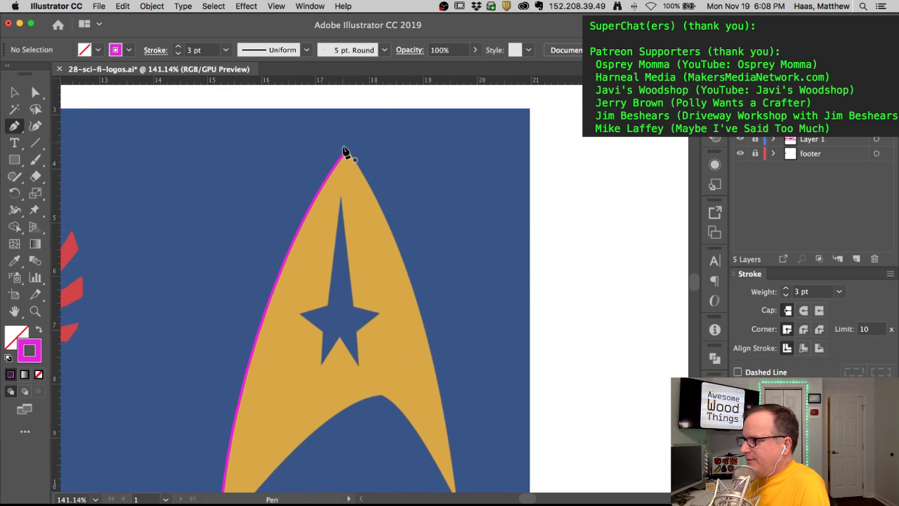
Step: Reselect the traced left-edge curve at its apex anchor and check its fit against the delta
scroll(356, 157, up, 5)
super+click(368, 179)
scroll(370, 217, down, 5)
scroll(344, 264, down, 2)
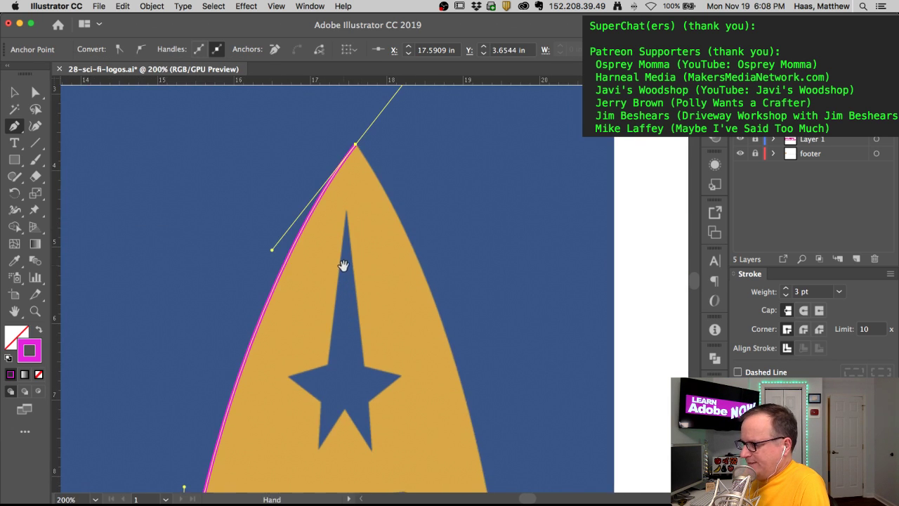
drag(343, 264, 365, 185)
key(super+minus)
scroll(383, 171, down, 2)
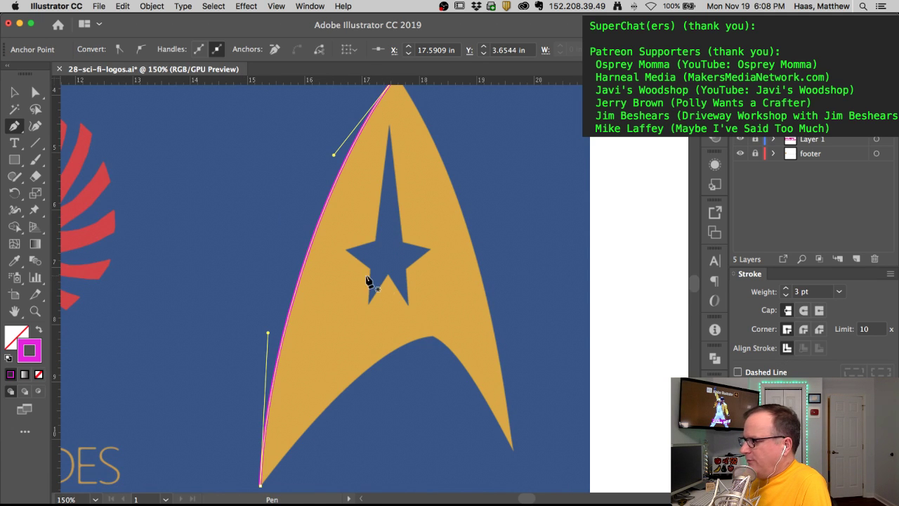
Step: Try a 0.75 pt stroke weight on the traced curve and return it to 3 pt
click(786, 296)
click(786, 296)
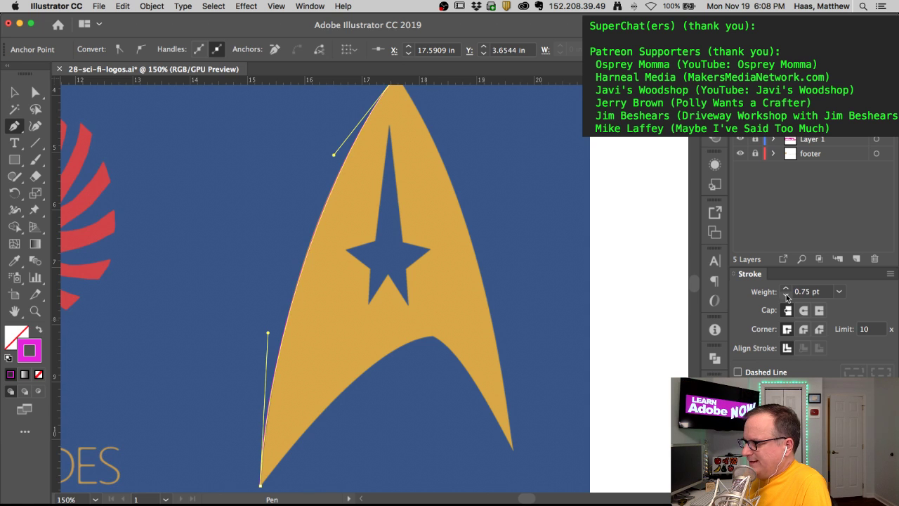
click(786, 288)
click(786, 289)
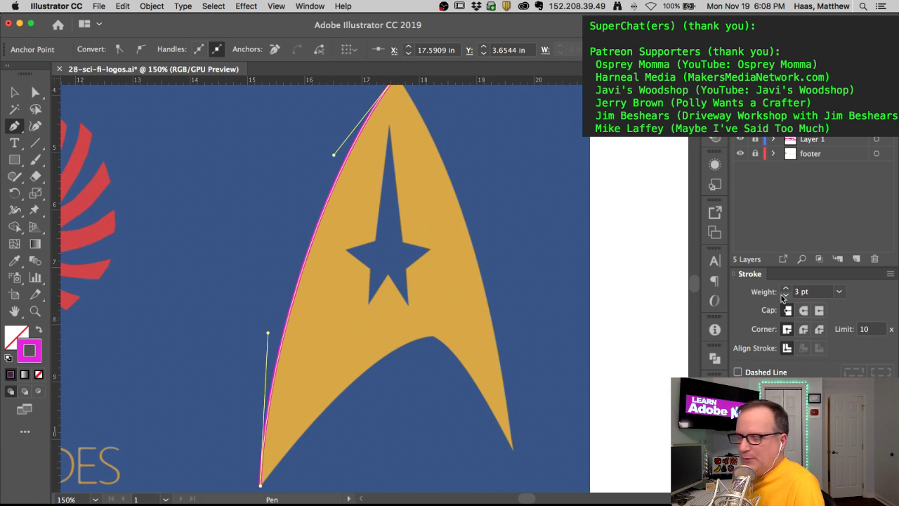
Step: Resume the path at the delta's lower-left tip with an independent corner handle angled along the bottom arch
key(space)
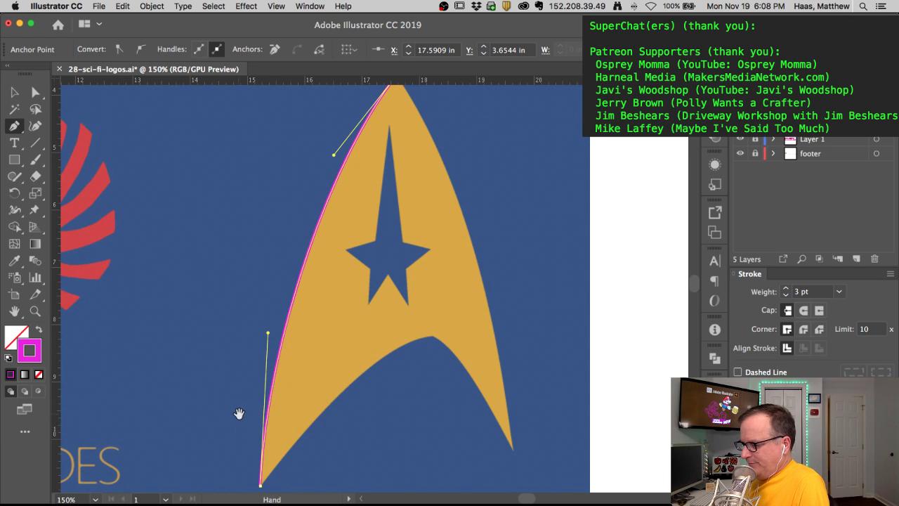
drag(239, 413, 232, 325)
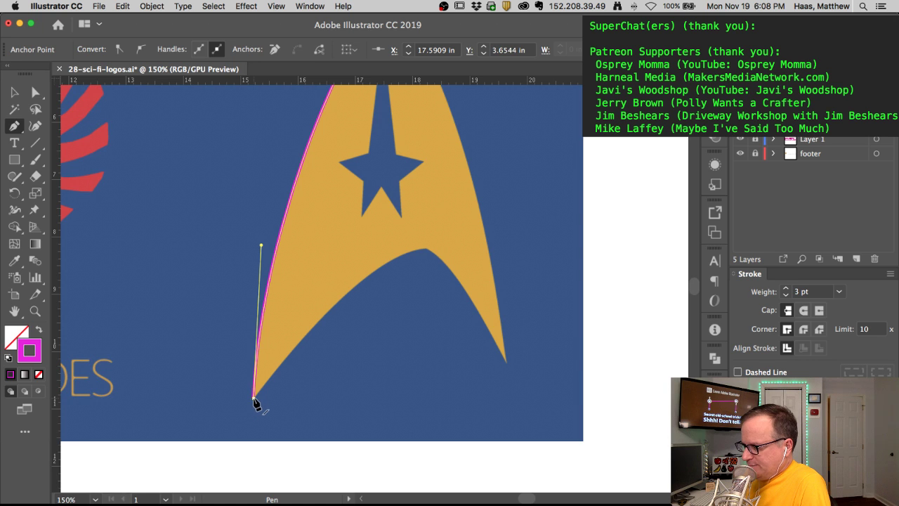
drag(255, 403, 373, 291)
key(super+z)
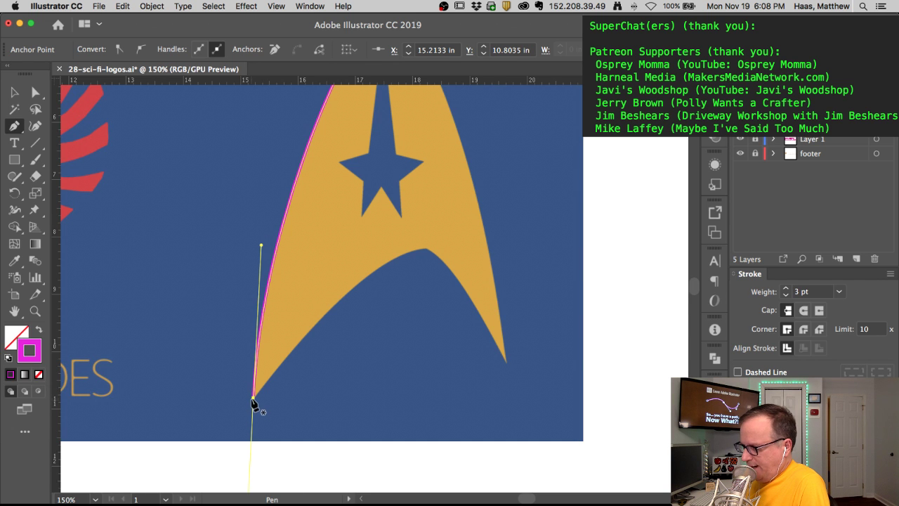
key(alt)
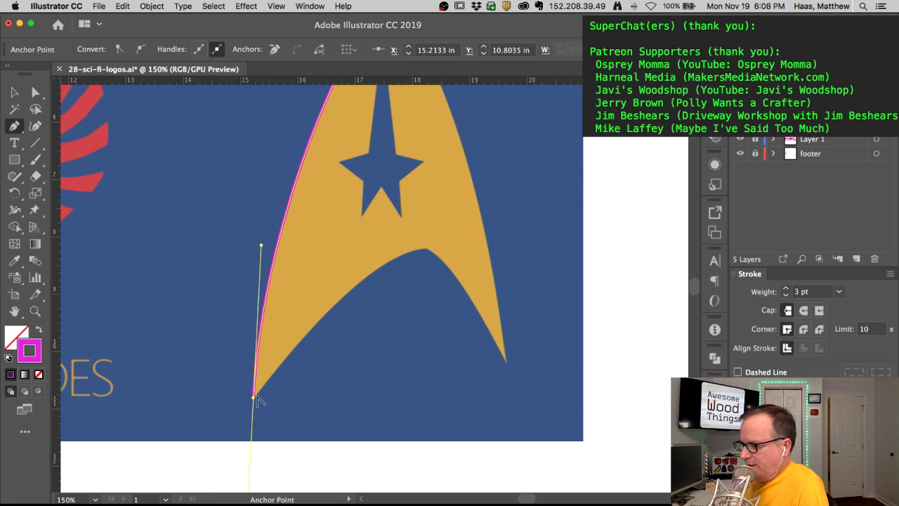
click(254, 398)
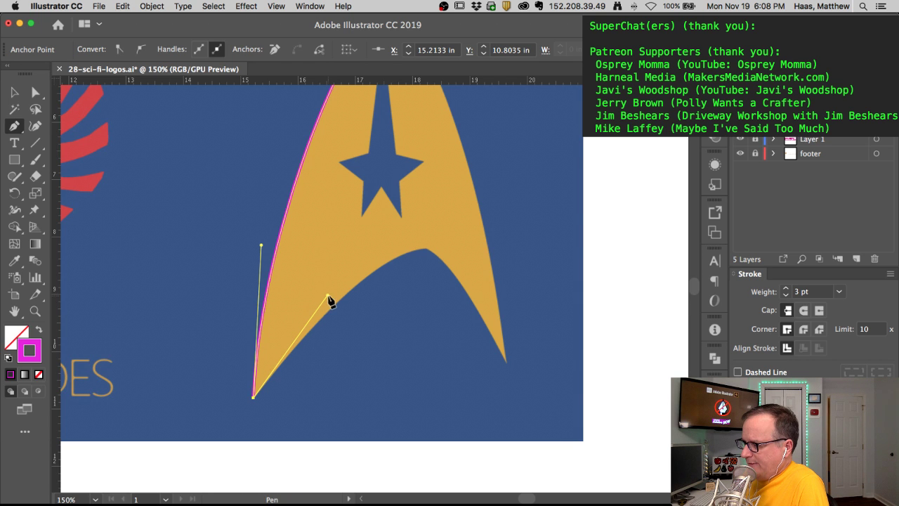
mouse_move(327, 297)
mouse_down()
mouse_move(374, 345)
mouse_move(321, 288)
mouse_up()
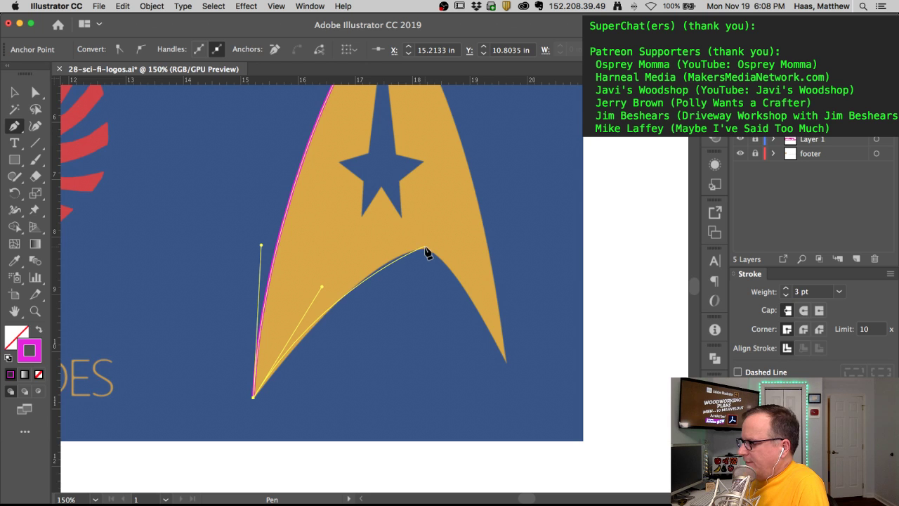
Step: Trace the delta's bottom arch through its peak to the lower-right tip, adjusting the handles to fit
drag(424, 250, 454, 250)
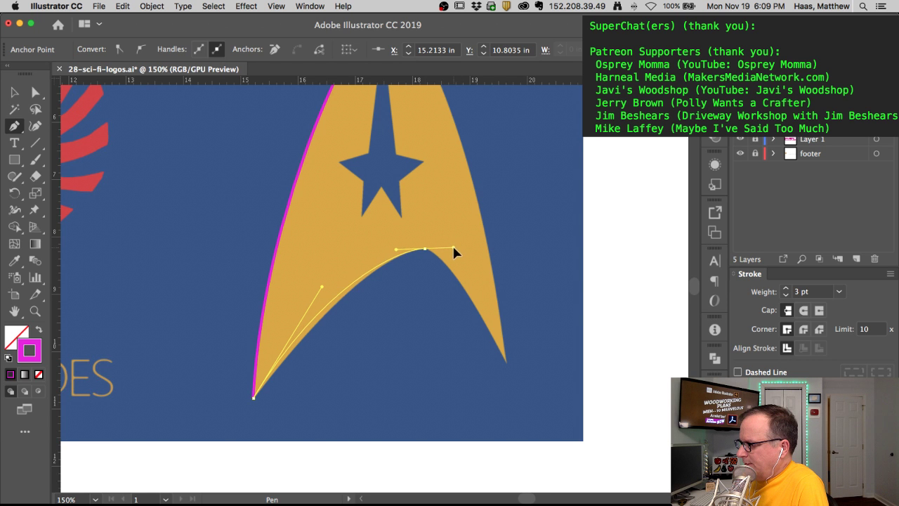
mouse_move(323, 292)
mouse_down()
mouse_move(320, 303)
mouse_move(327, 301)
mouse_up()
drag(397, 251, 455, 257)
drag(506, 361, 524, 402)
drag(454, 256, 447, 251)
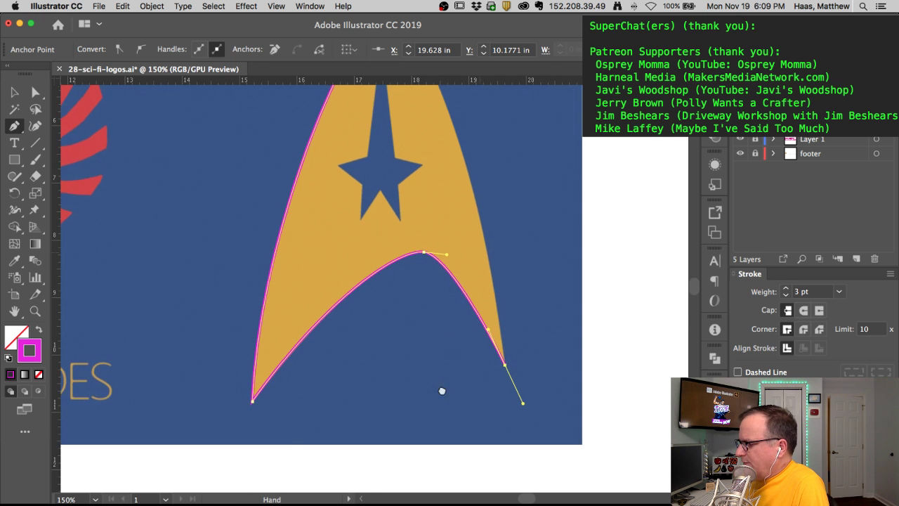
Step: Close the delta outline with a curve up the right edge to the apex, refining its handles, and deselect it
scroll(419, 359, up, 5)
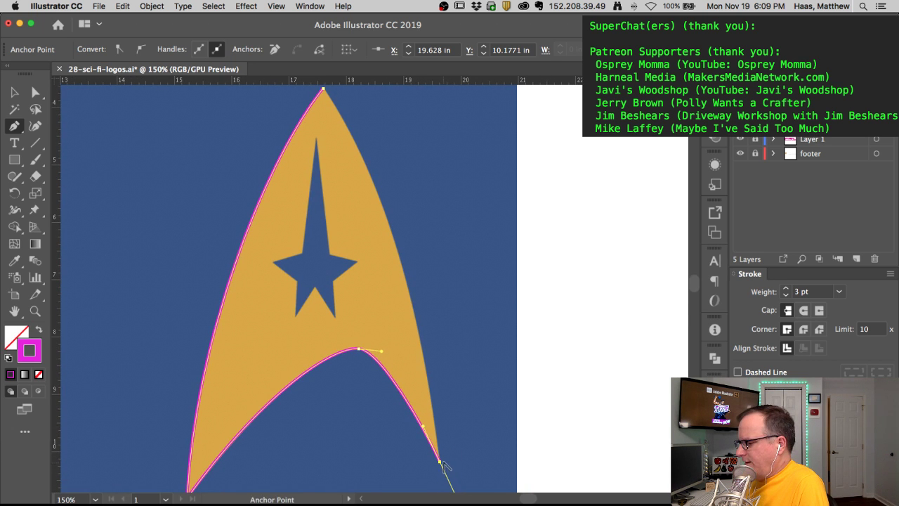
drag(439, 464, 426, 309)
click(323, 92)
drag(323, 91, 273, 123)
drag(409, 257, 379, 125)
drag(380, 169, 395, 223)
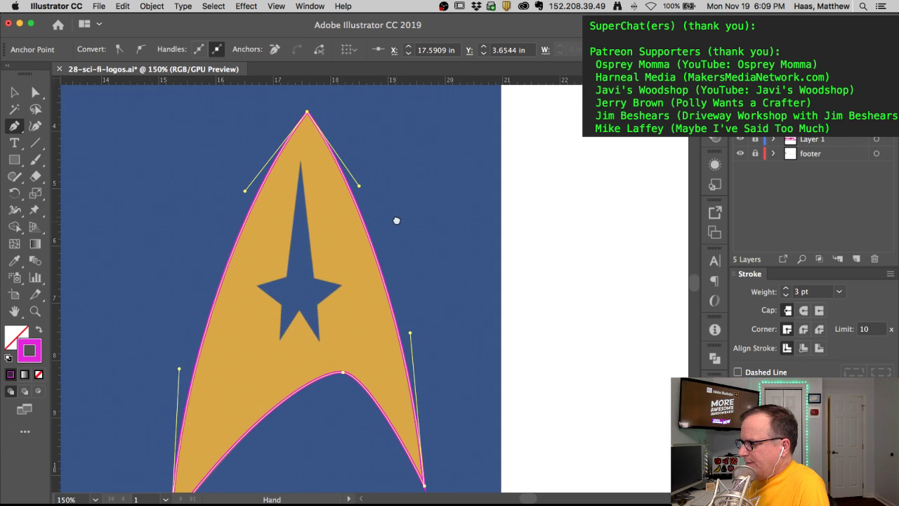
drag(411, 335, 413, 348)
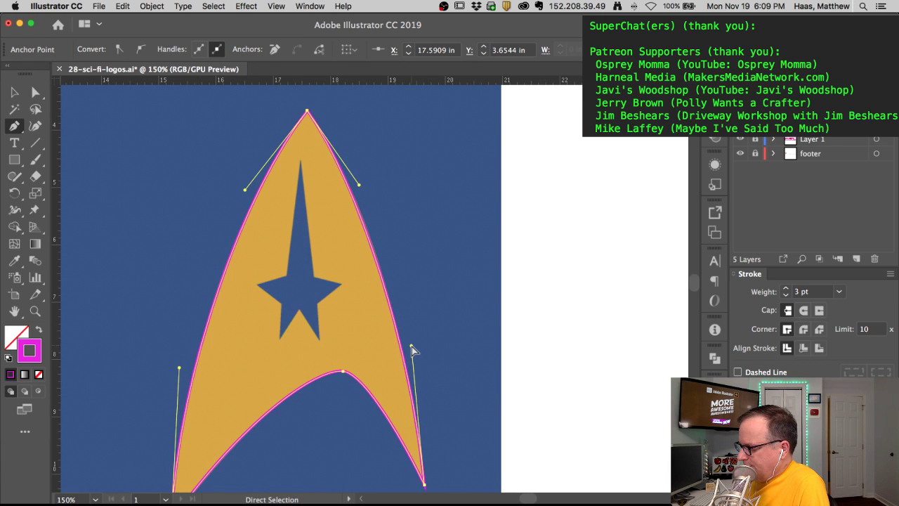
super+click(362, 185)
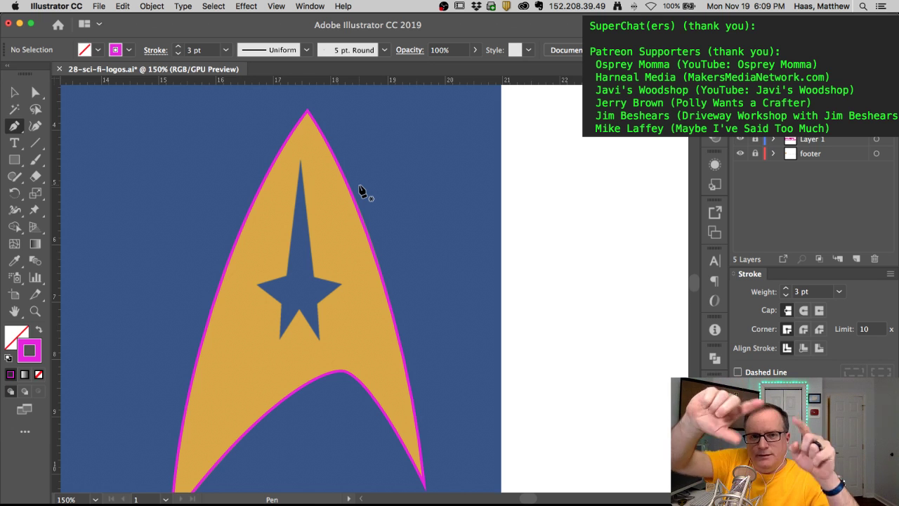
Step: Fine-tune the right edge's upper handle to match the delta and deselect the path
key(super)
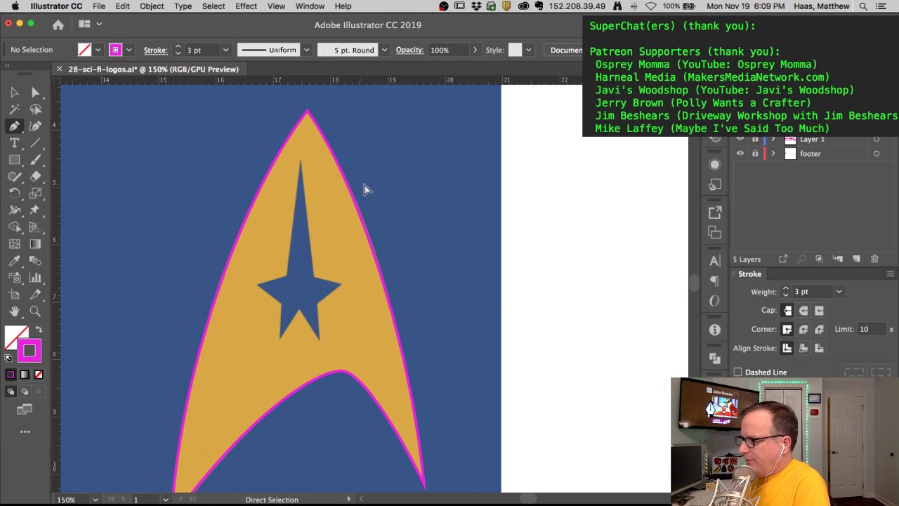
super+click(360, 215)
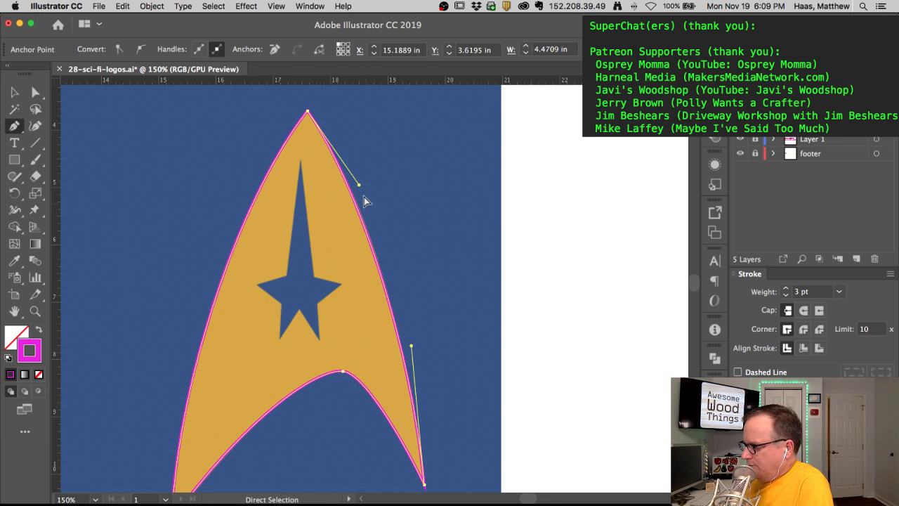
drag(359, 187, 362, 187)
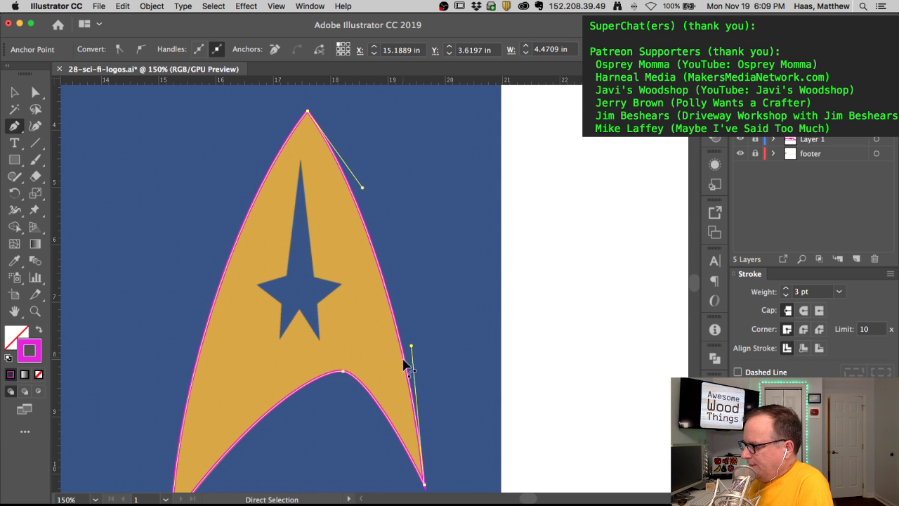
super+click(516, 270)
Step: Trace the left half of the inner star with straight Pen segments from its top tip to the bottom notch, and deselect it
scroll(349, 255, down, 5)
scroll(349, 255, left, 5)
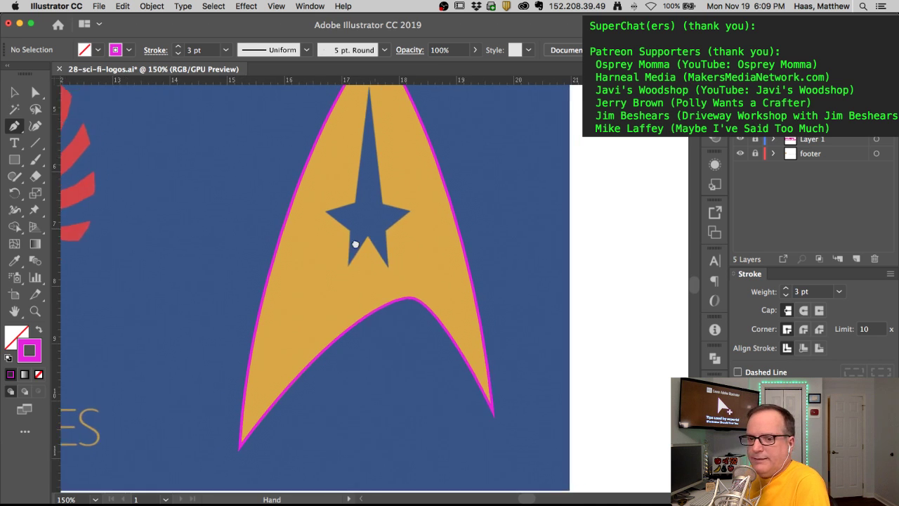
scroll(355, 243, up, 2)
scroll(355, 244, right, 3)
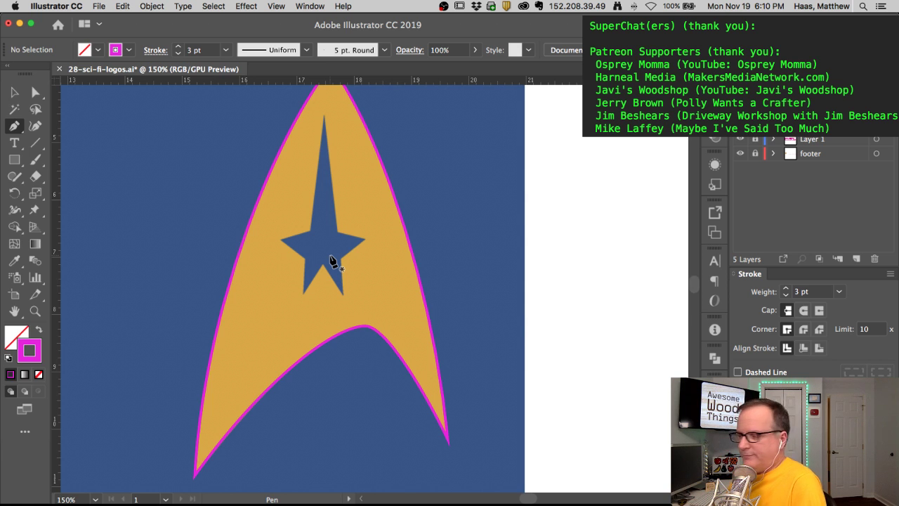
scroll(332, 262, up, 3)
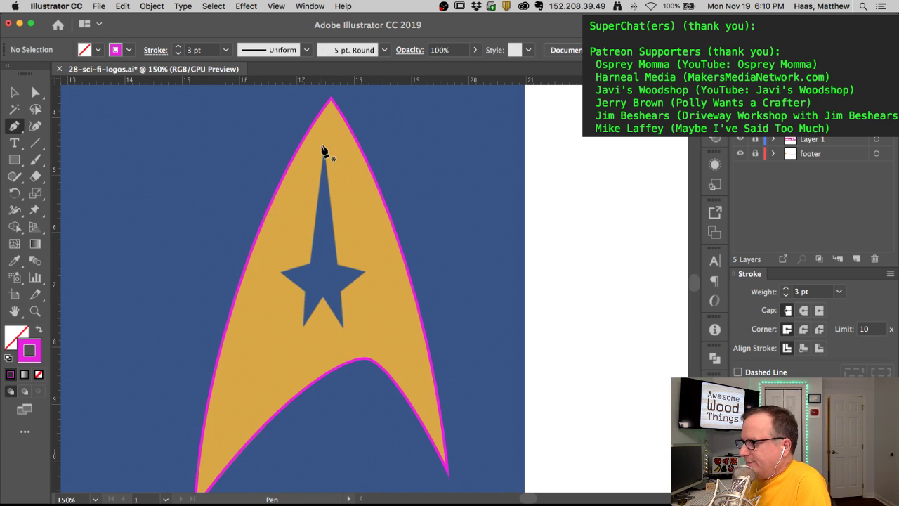
key(super)
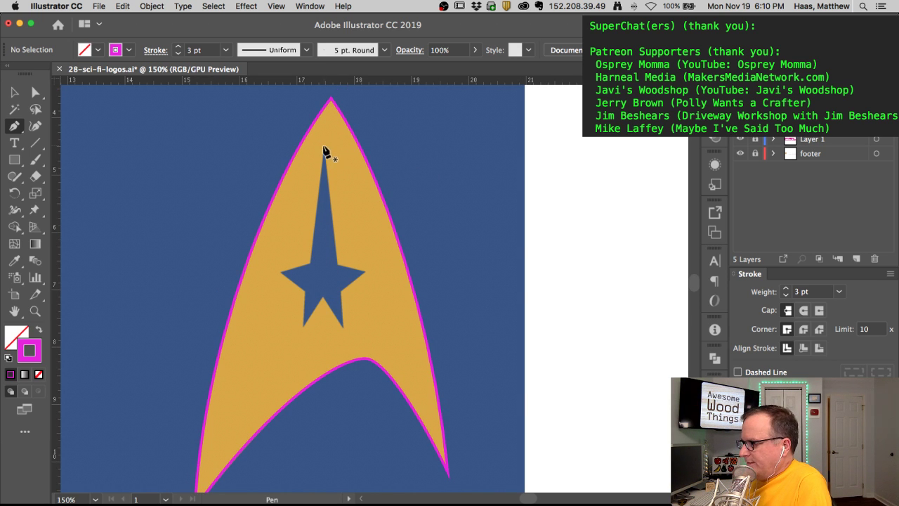
click(324, 149)
click(310, 262)
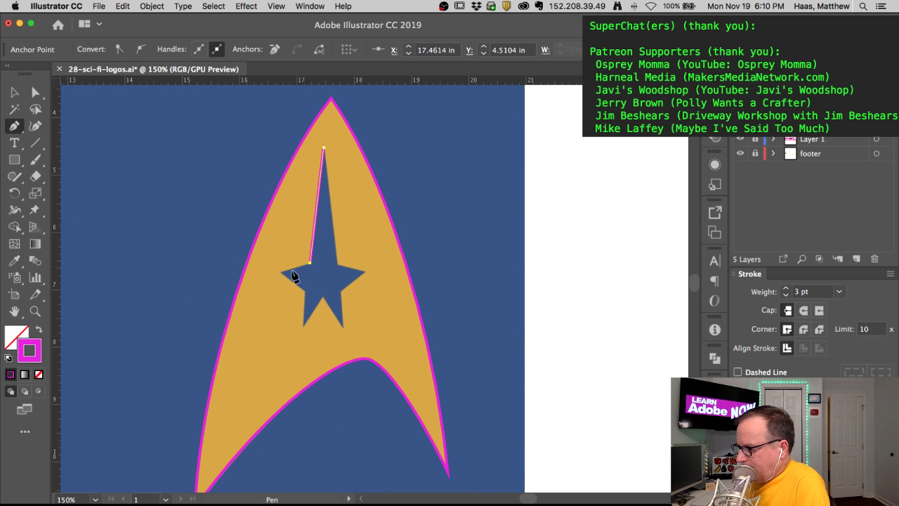
click(280, 271)
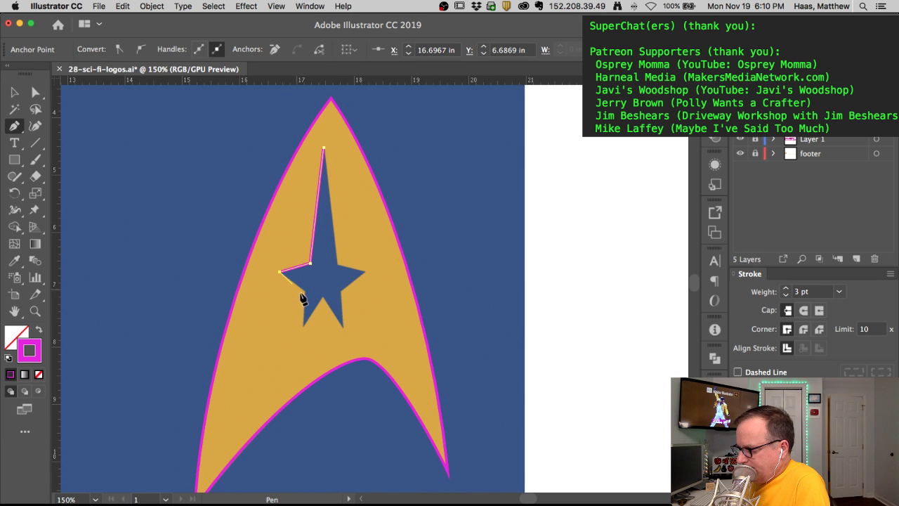
click(304, 291)
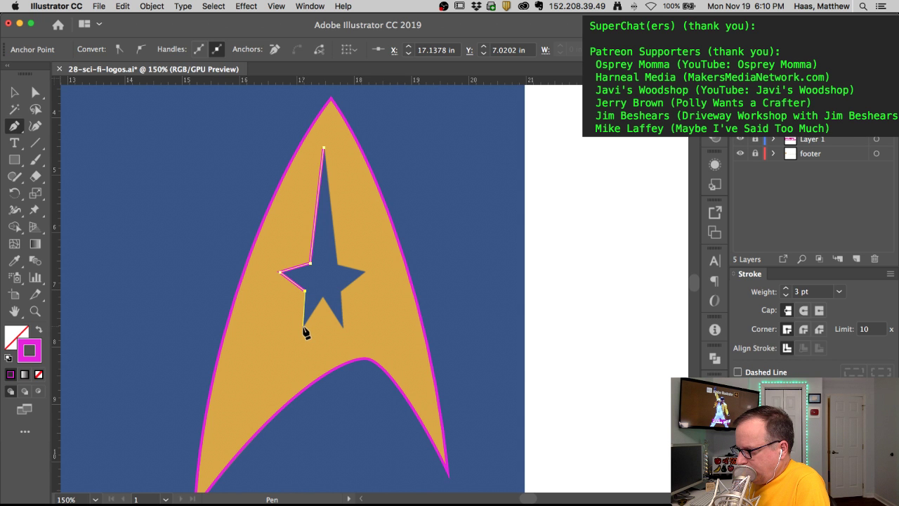
click(302, 325)
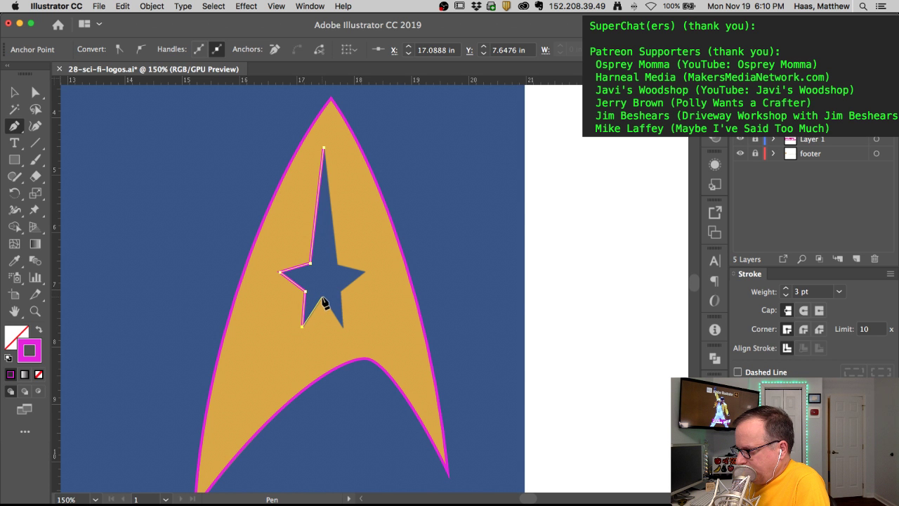
super+click(644, 238)
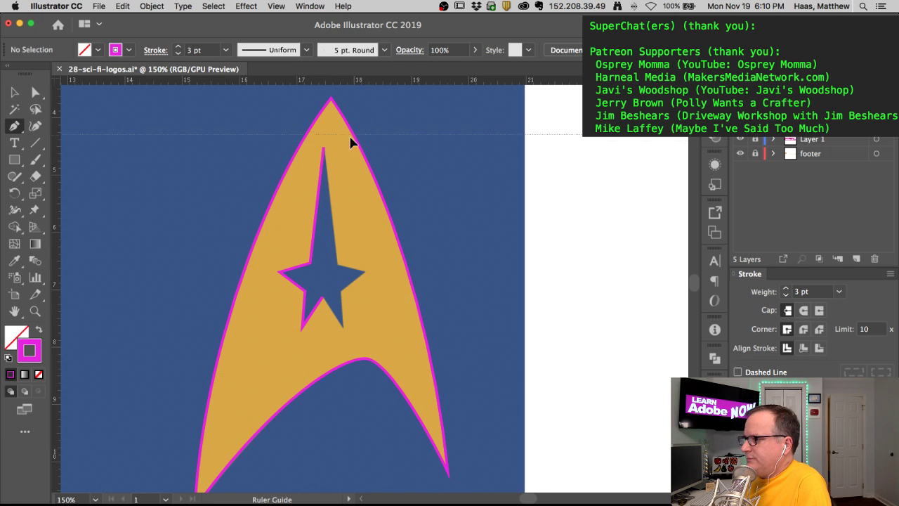
Step: Add a vertical guide through the star's top tip and snap the half-star's bottom notch anchor onto it at X 17.4614 in
alt+super+click(325, 155)
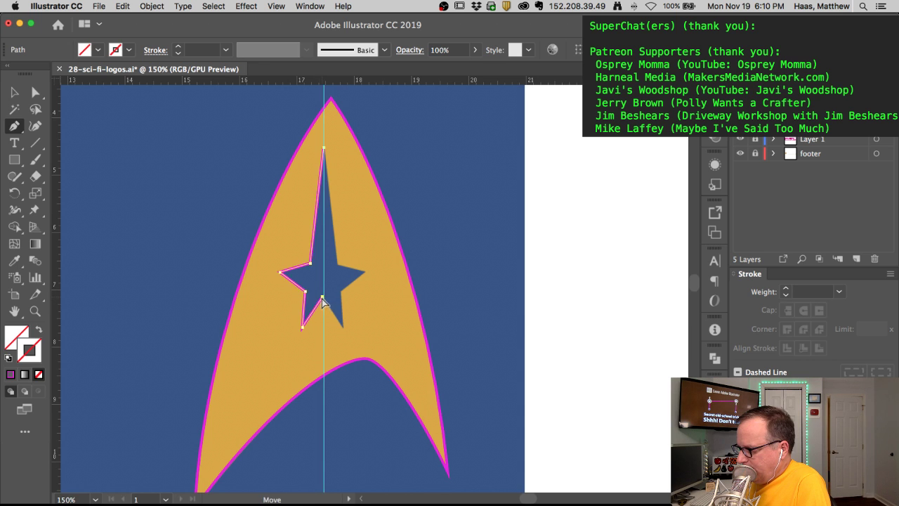
click(302, 328)
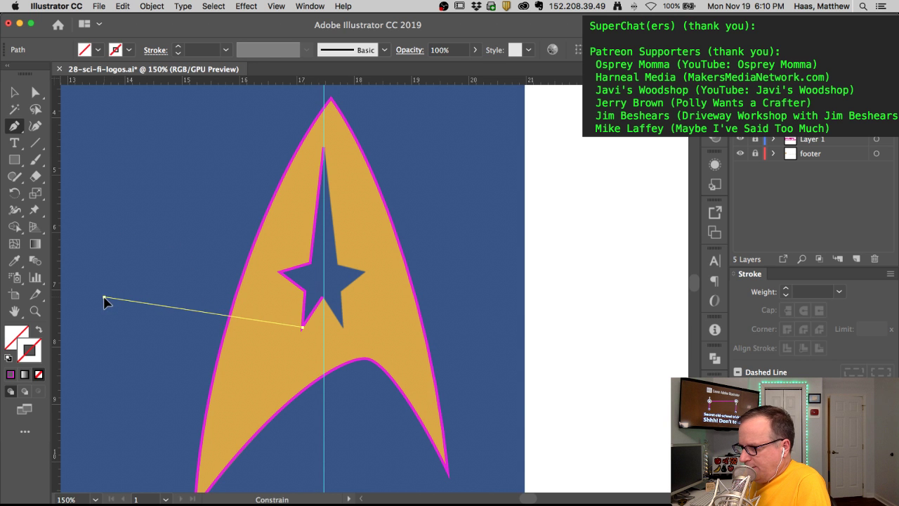
click(105, 297)
click(302, 327)
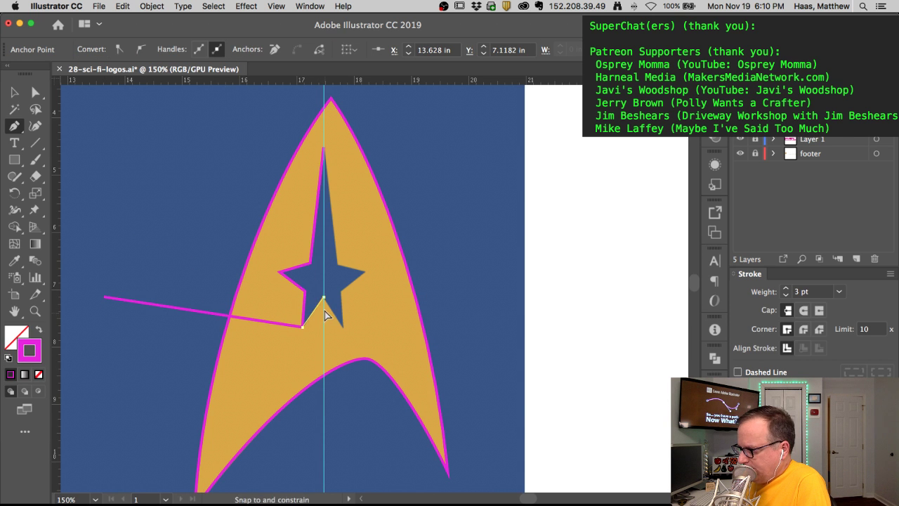
click(323, 297)
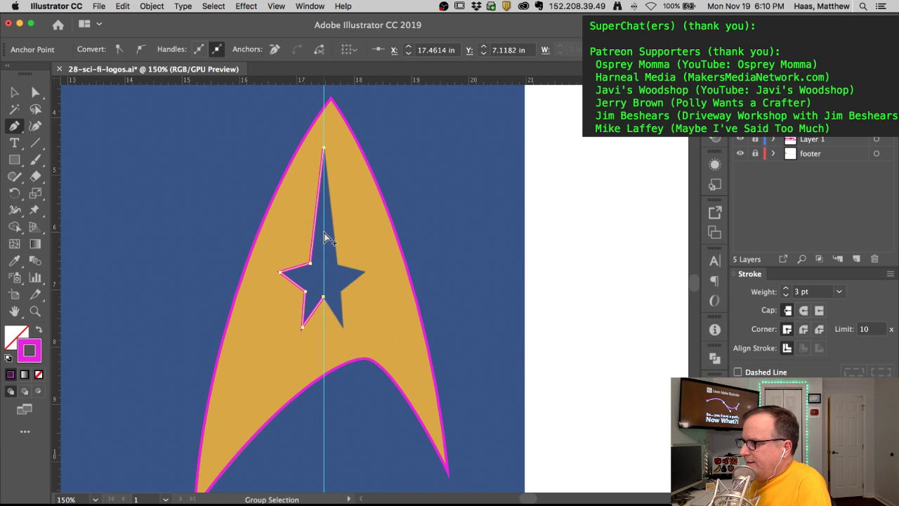
Step: Remove the vertical guide, check the half-star's top anchor position and deselect the path
key(super+shift+a)
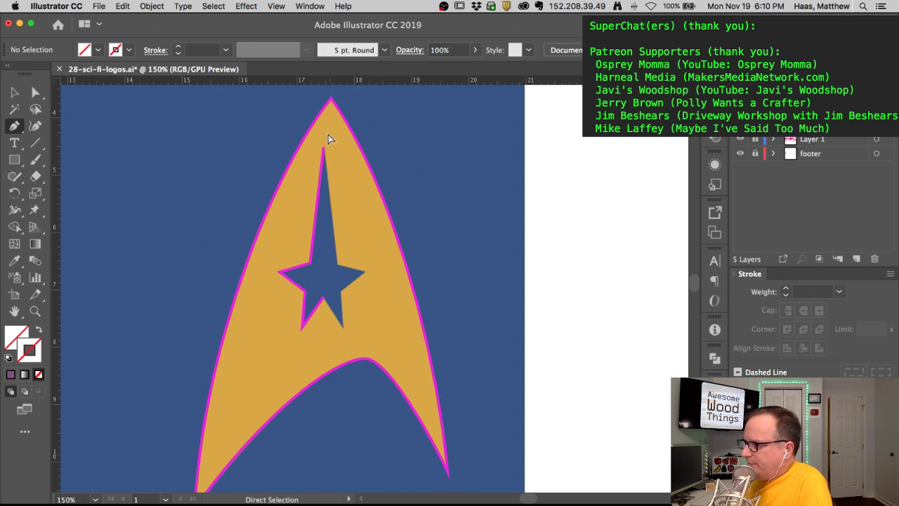
super+click(323, 150)
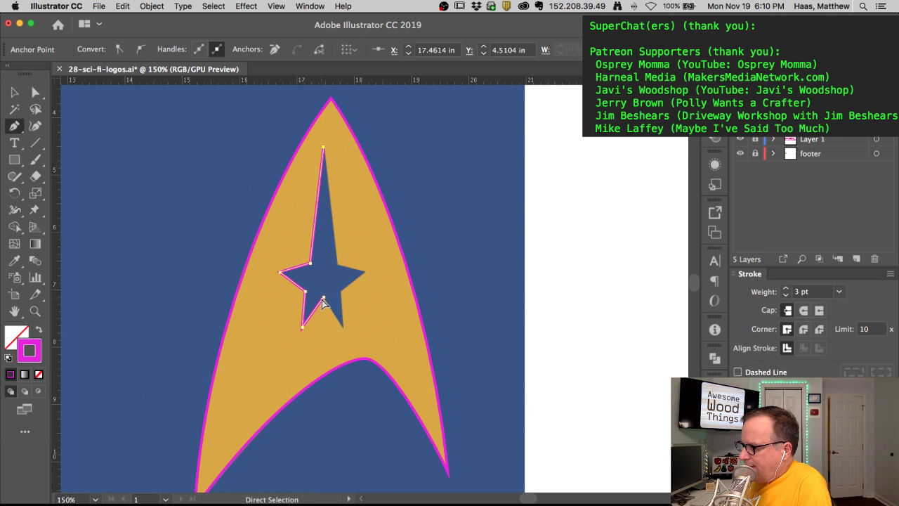
key(super+shift+a)
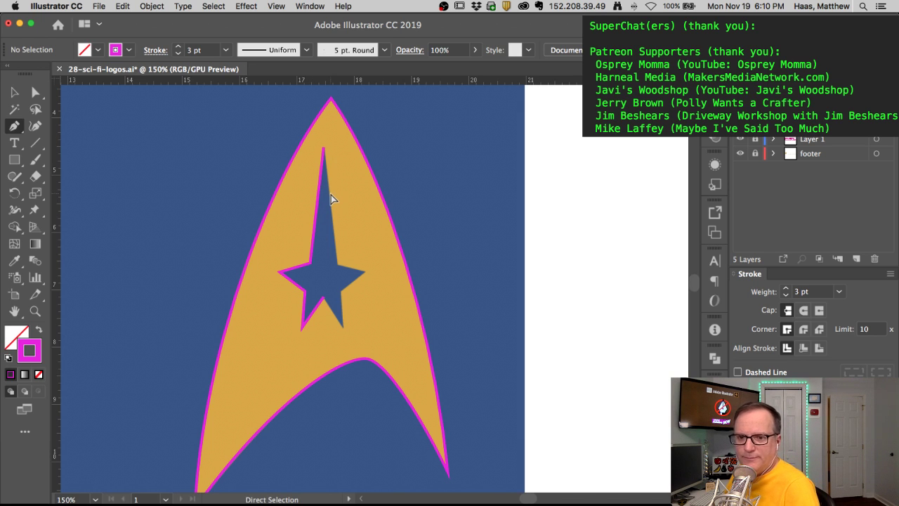
Step: Reflect a constrained copy of the half-star across a vertical axis through its top tip to form the star's right half
super+click(324, 150)
click(16, 193)
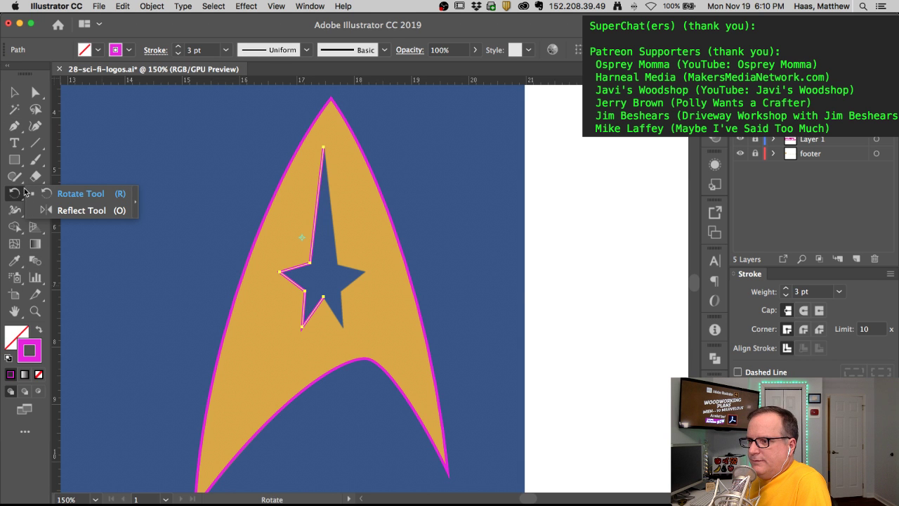
click(68, 208)
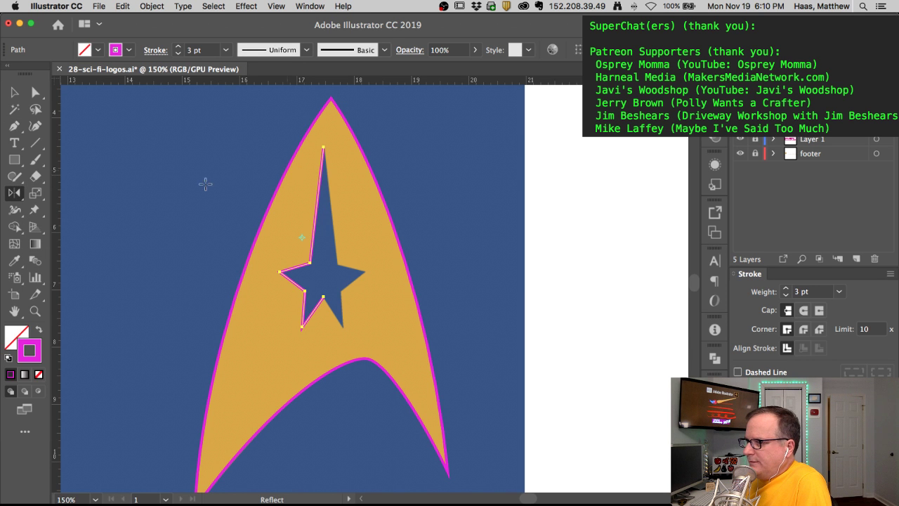
key(super)
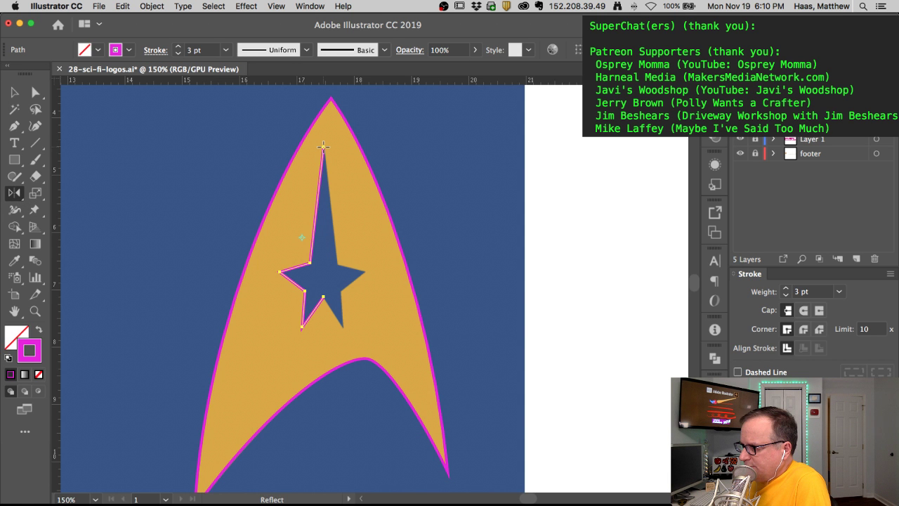
key(super)
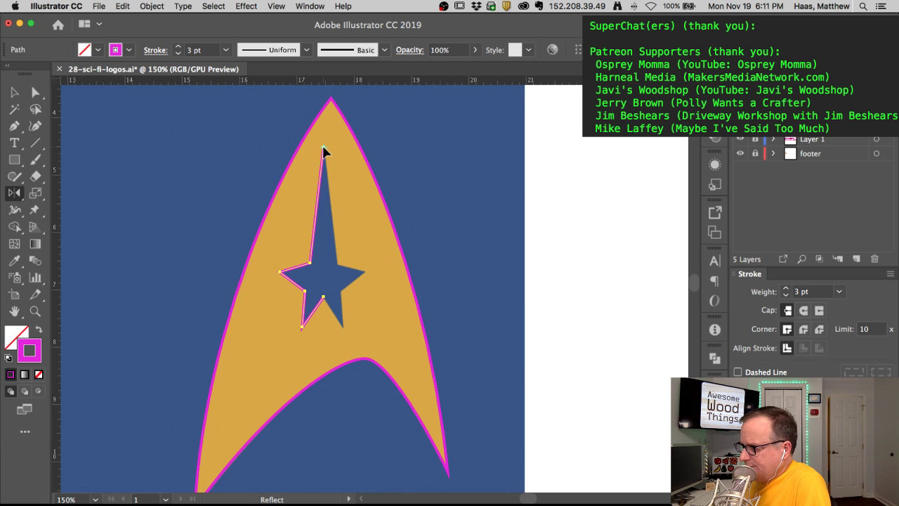
drag(266, 151, 323, 158)
drag(329, 163, 362, 128)
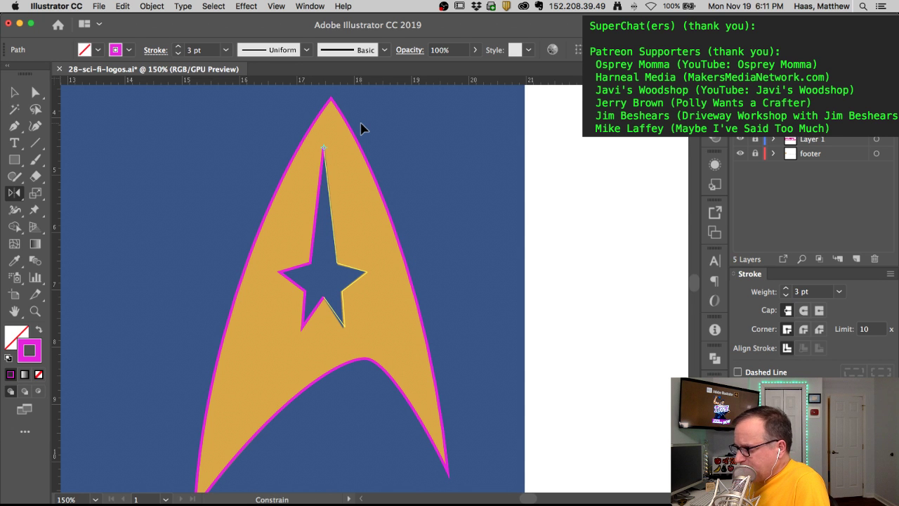
drag(361, 127, 362, 128)
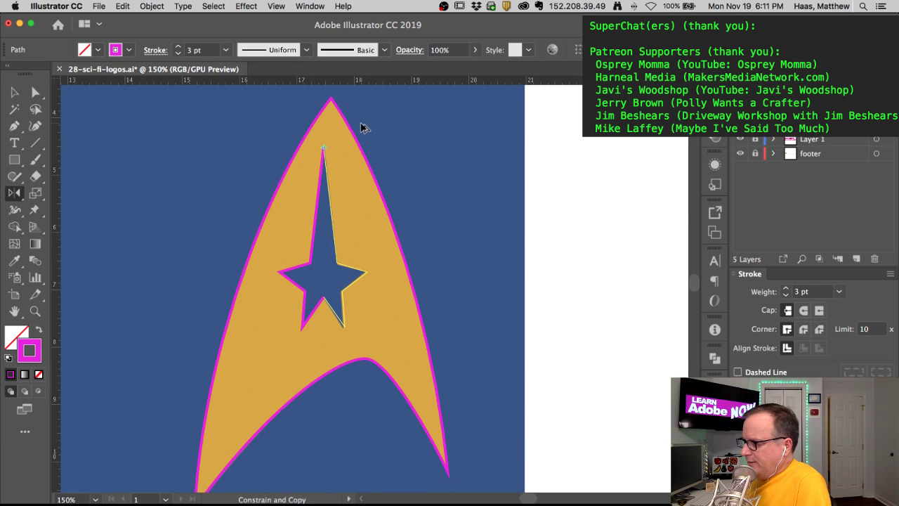
drag(365, 127, 363, 152)
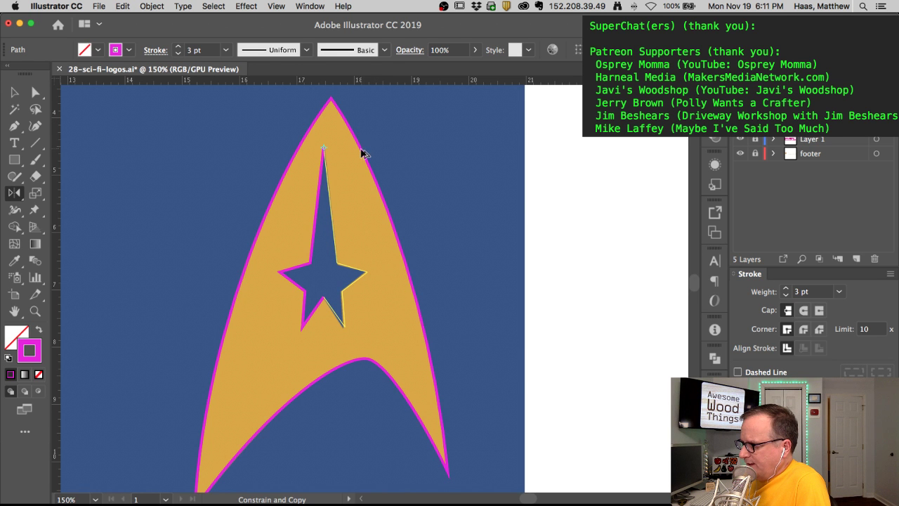
drag(346, 160, 368, 179)
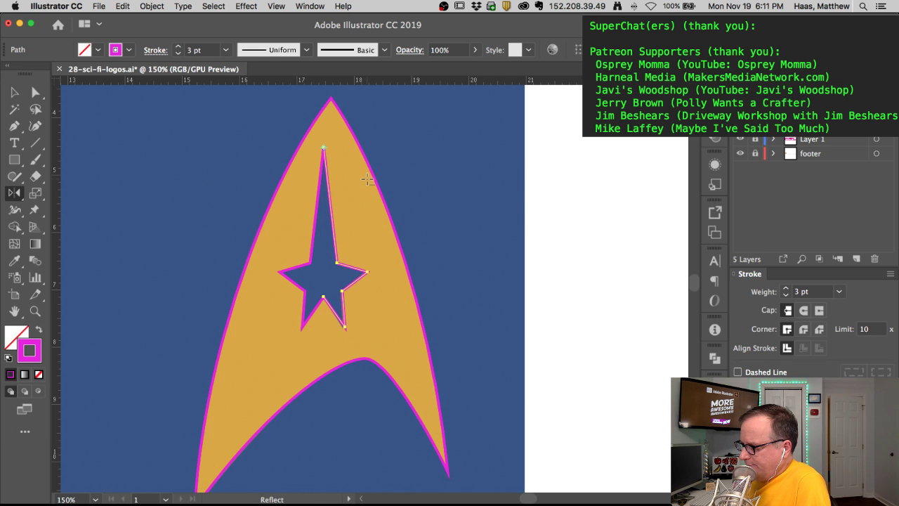
alt+click(580, 236)
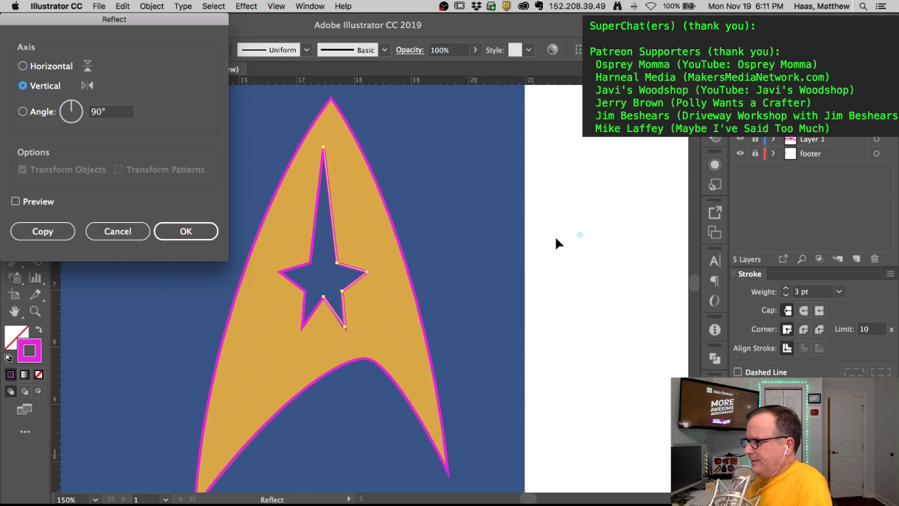
click(117, 231)
Step: Pull the two half-stars' top anchors apart to test whether they are connected, and undo the moves
click(35, 92)
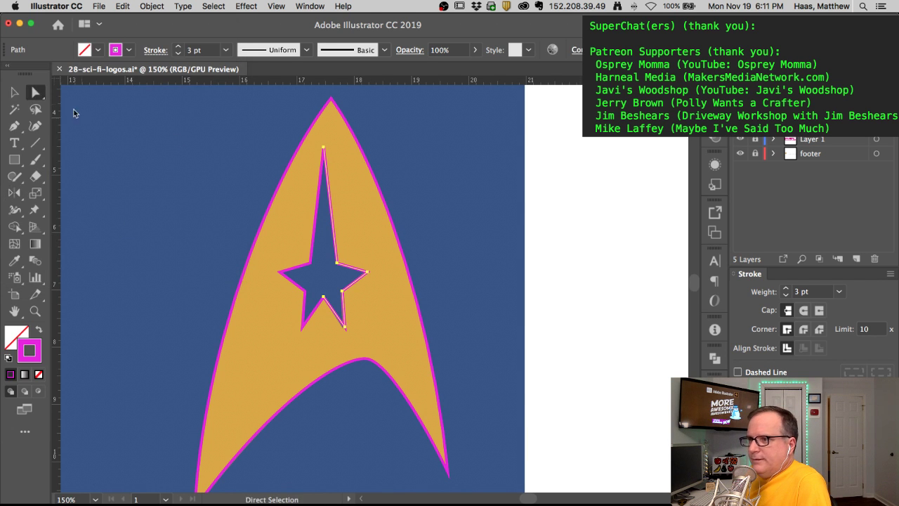
click(323, 149)
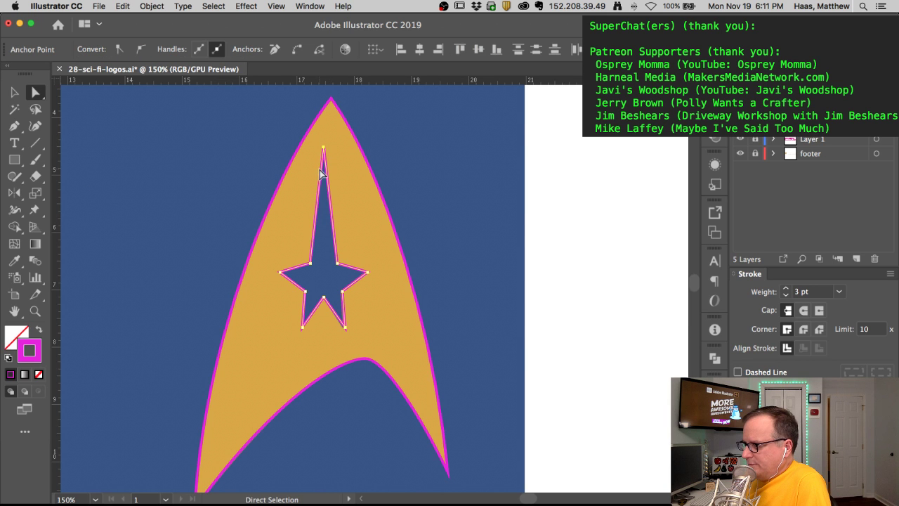
drag(324, 149, 313, 142)
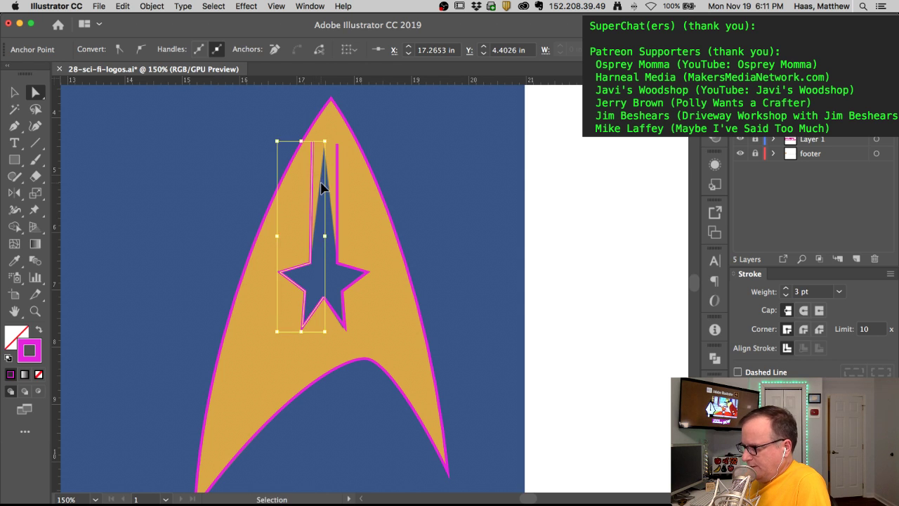
key(super+z)
key(super+z)
Step: Select both overlapping anchors at the star's top tip and join them
click(334, 136)
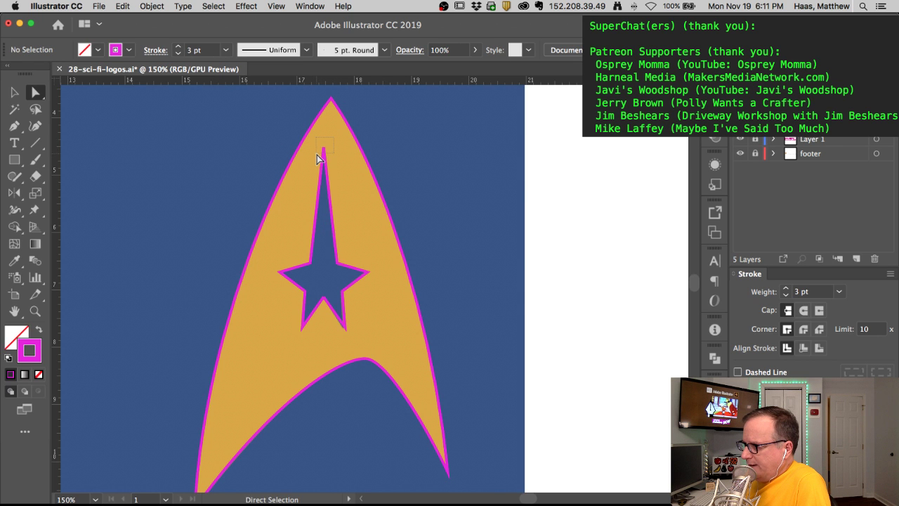
drag(317, 155, 318, 159)
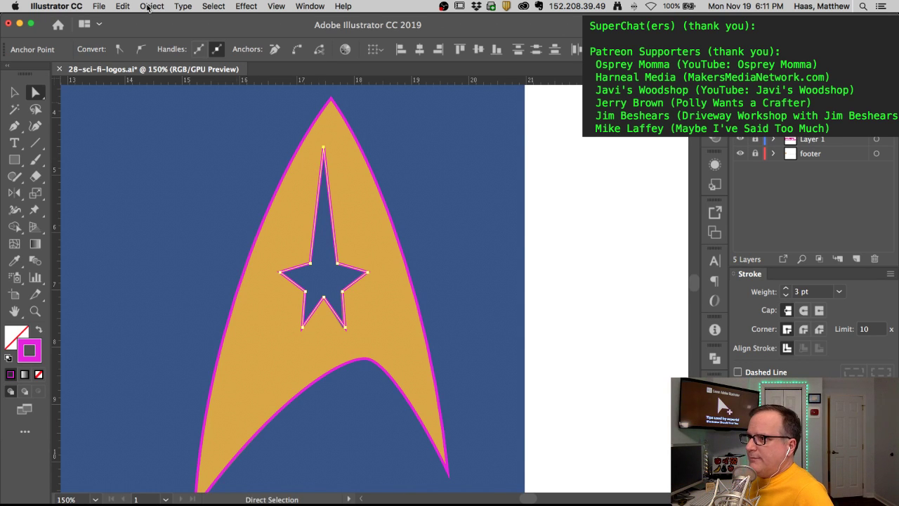
click(152, 5)
mouse_move(163, 247)
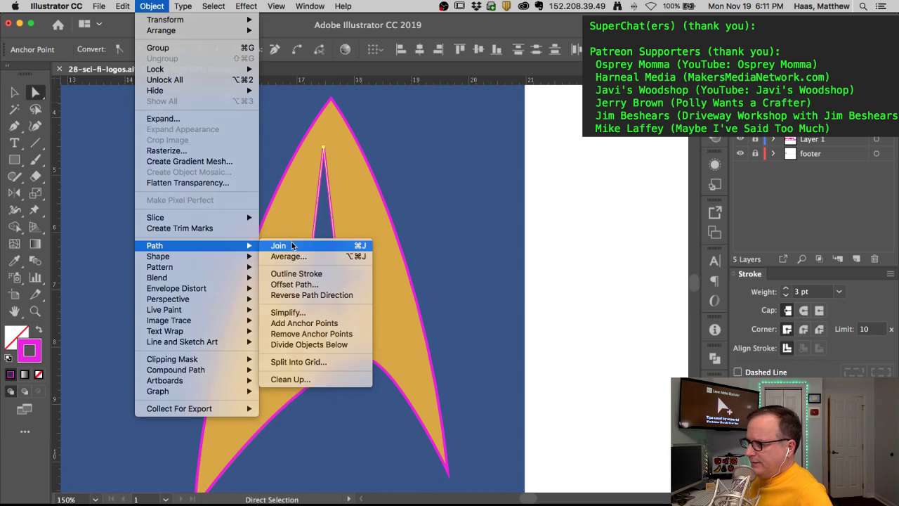
click(293, 245)
Step: Join the two overlapping anchors at the star's bottom notch to close the star path, and deselect it
key(v)
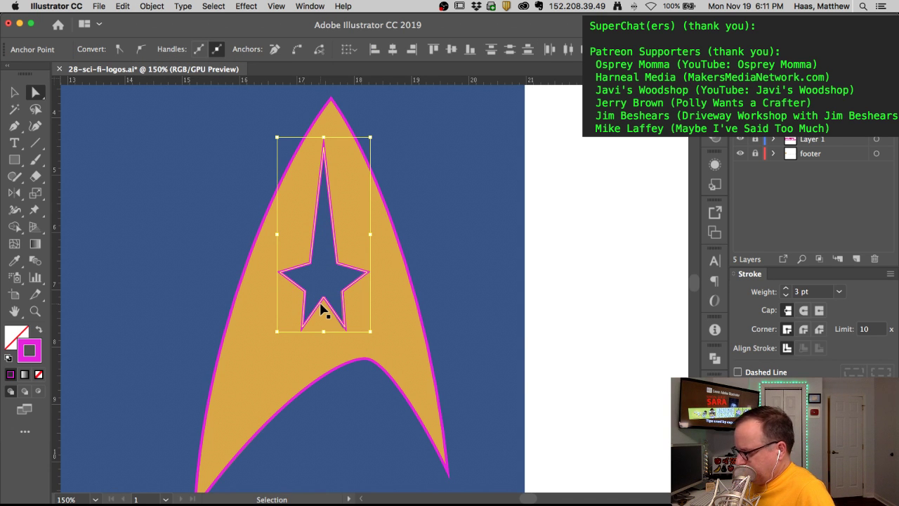
key(a)
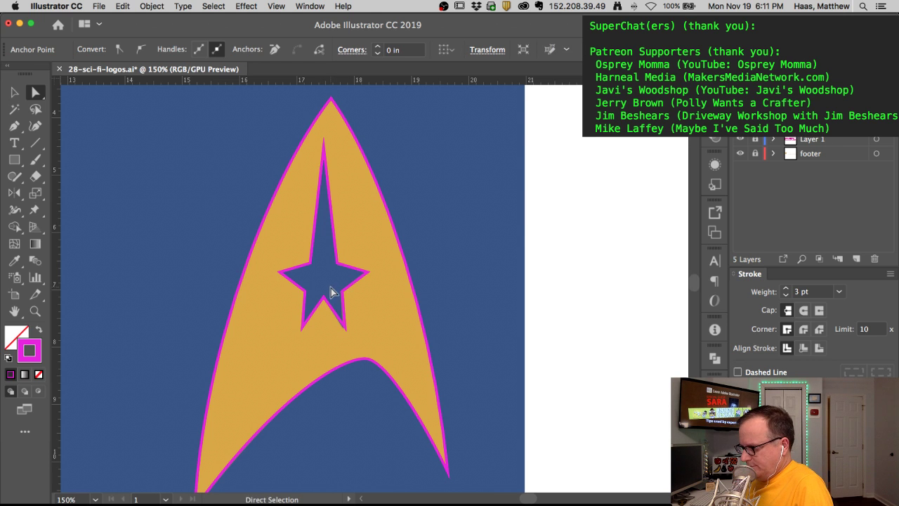
key(v)
key(a)
click(122, 5)
key(super+z)
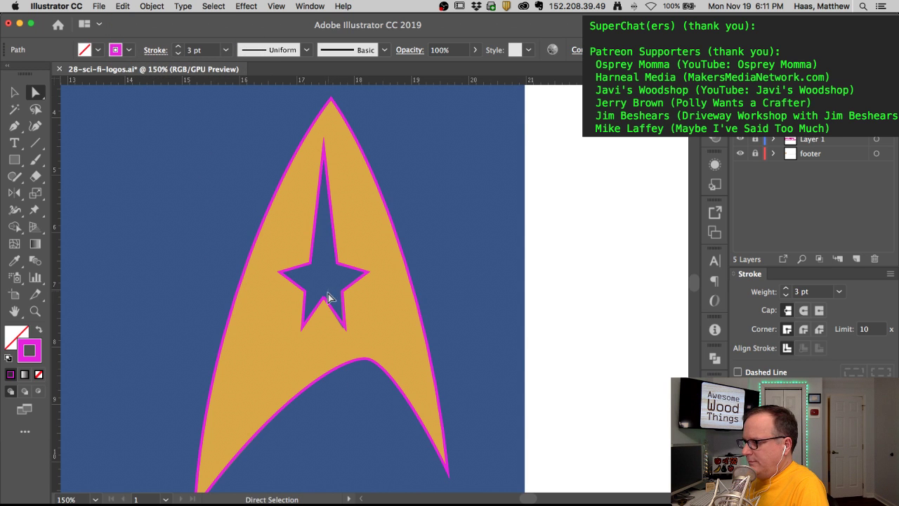
click(328, 298)
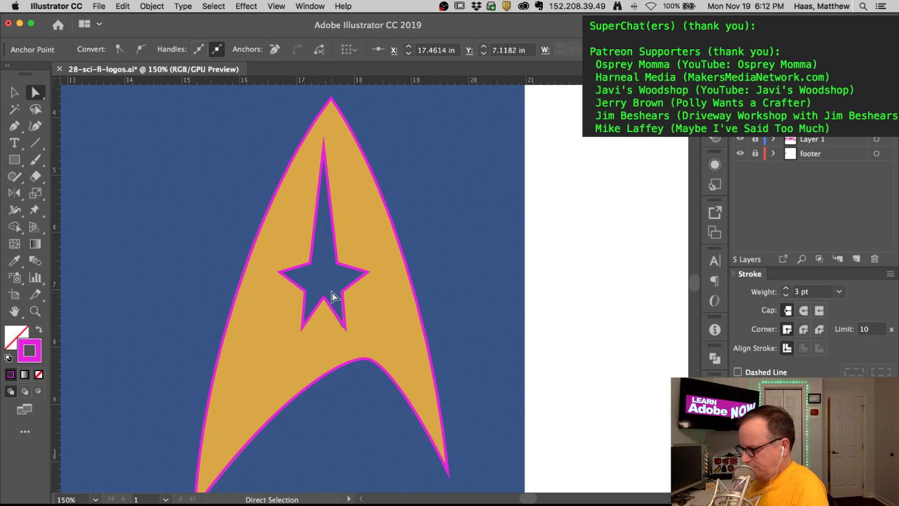
key(super+h)
click(330, 290)
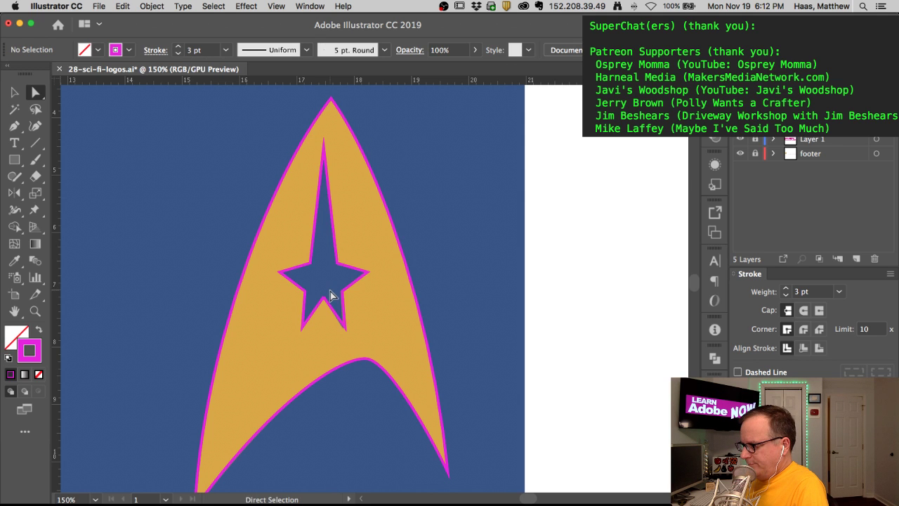
click(329, 297)
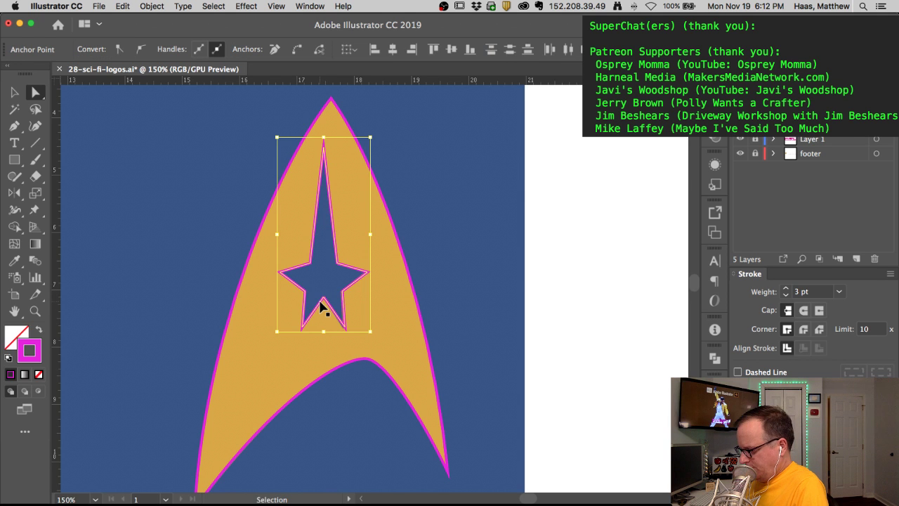
click(313, 302)
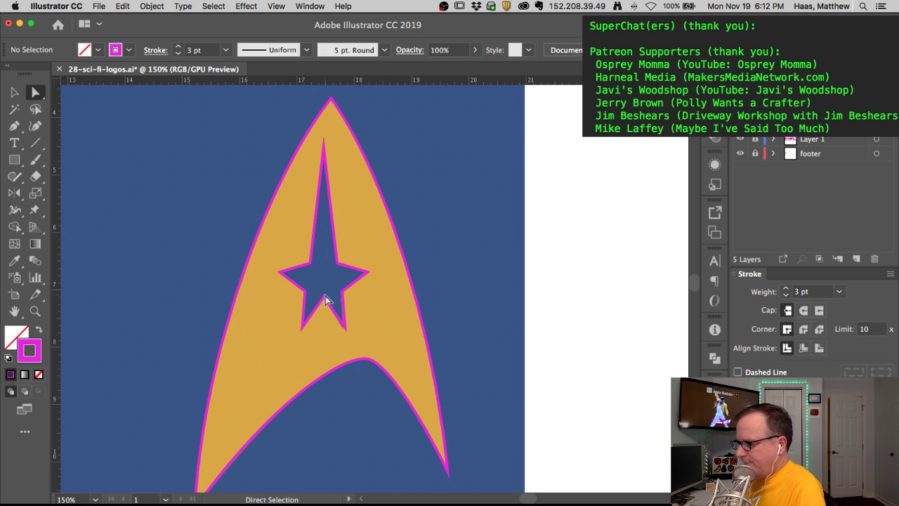
click(299, 278)
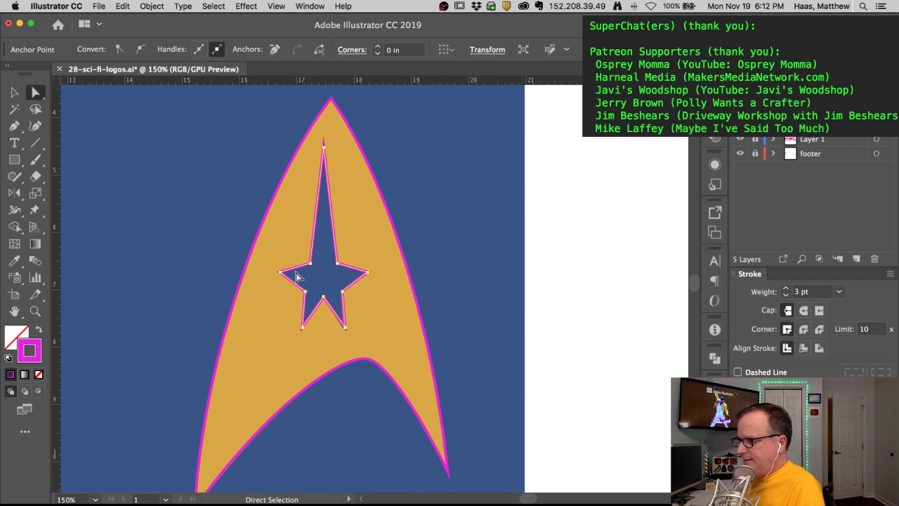
click(470, 188)
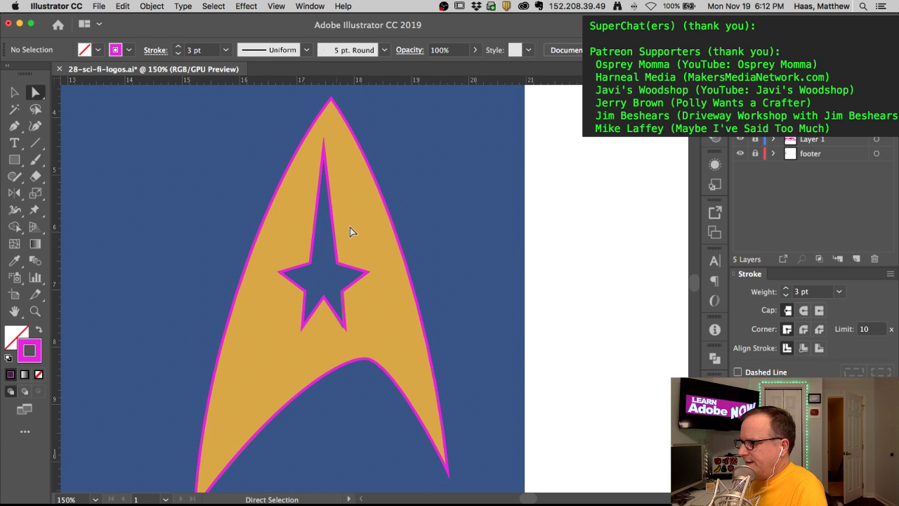
Step: Apply Round Join corners to the delta outline and inner star strokes, check the star's tip and deselect both paths
alt+click(313, 239)
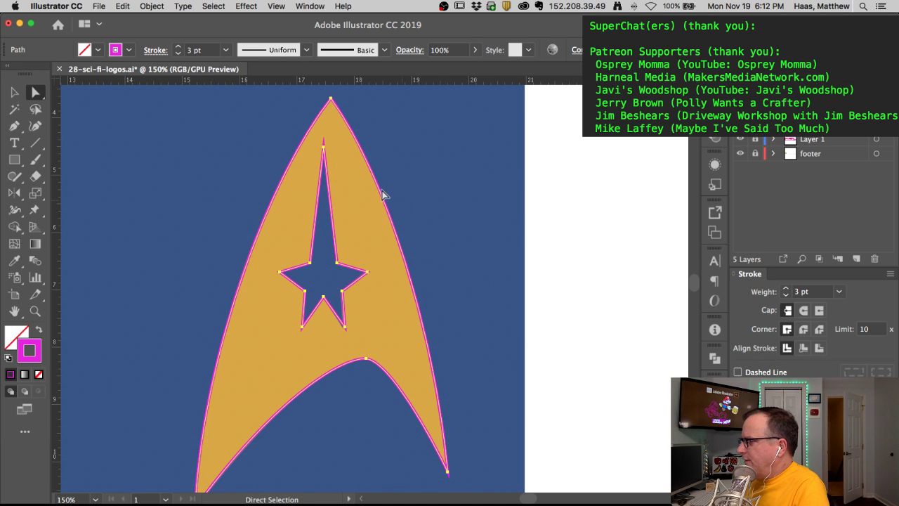
drag(314, 137, 442, 244)
click(356, 180)
scroll(341, 156, up, 4)
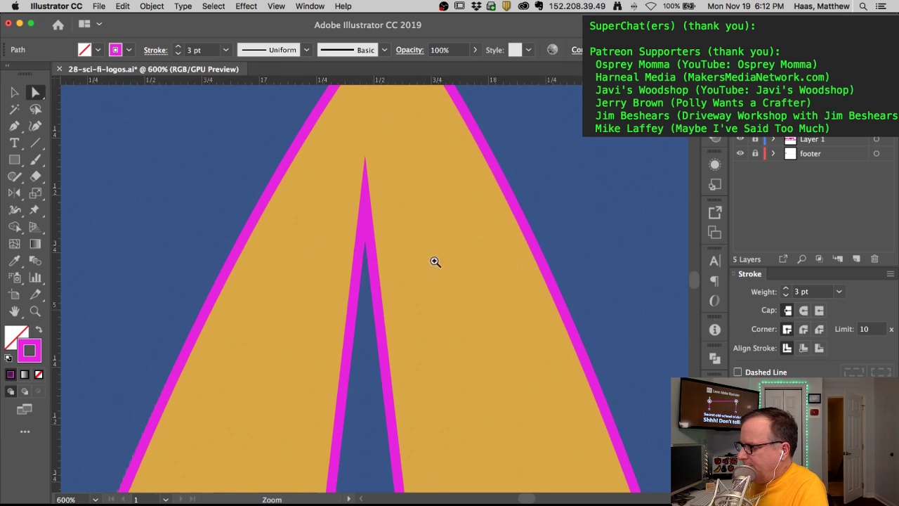
click(804, 329)
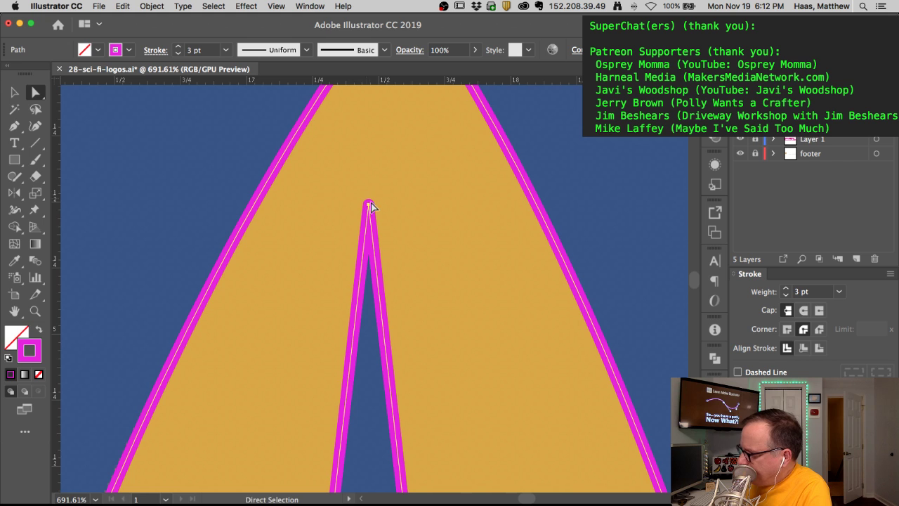
key(super+0)
click(496, 196)
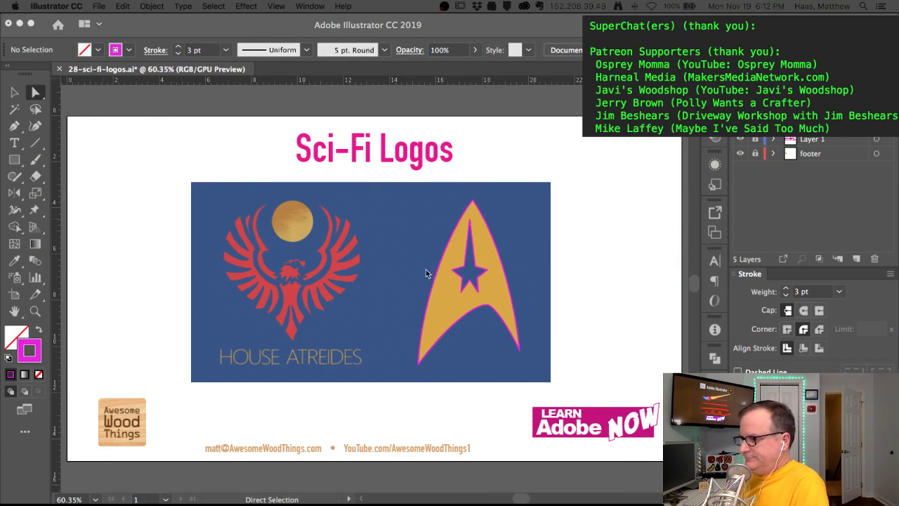
Step: Draw an unfilled circle about 1.8 in wide with the Ellipse tool over the gold planet in the House Atreides logo
key(super+space)
drag(298, 227, 307, 301)
click(372, 311)
key(super+1)
scroll(331, 365, up, 3)
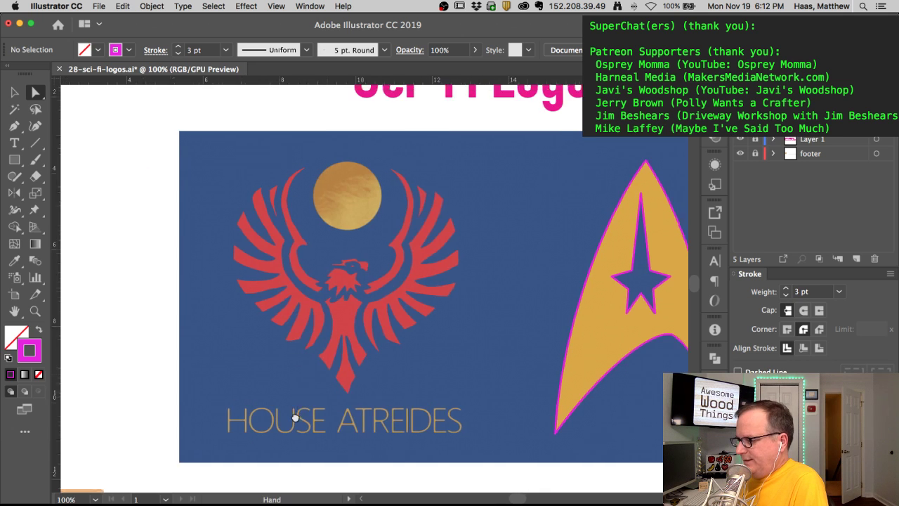
scroll(297, 410, right, 3)
drag(295, 418, 277, 392)
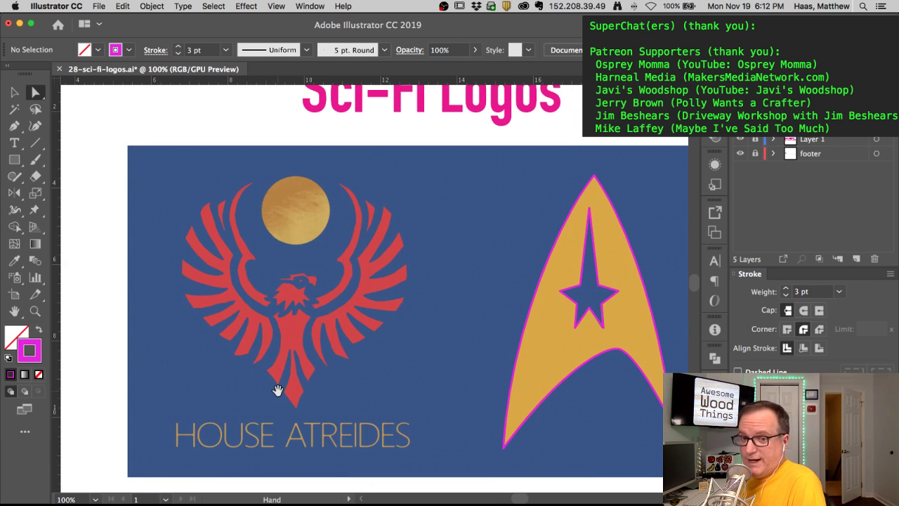
click(13, 162)
drag(13, 164, 70, 192)
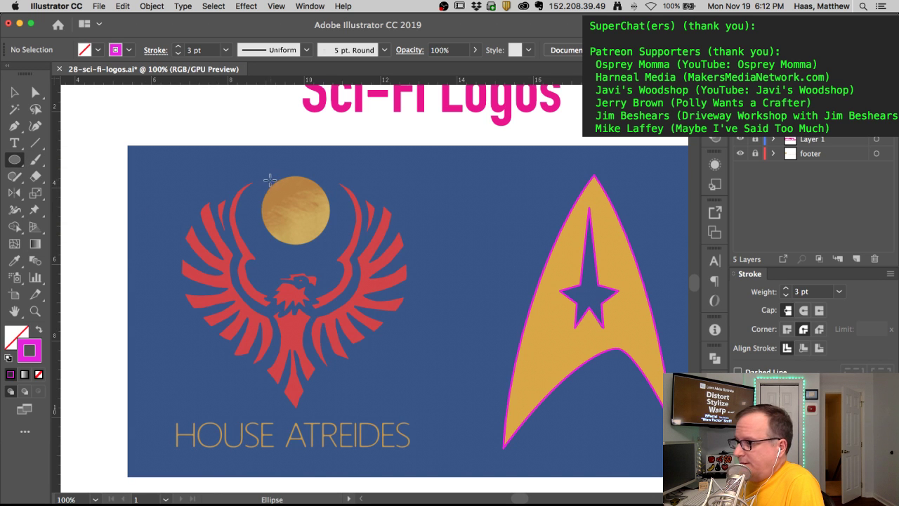
drag(262, 176, 330, 240)
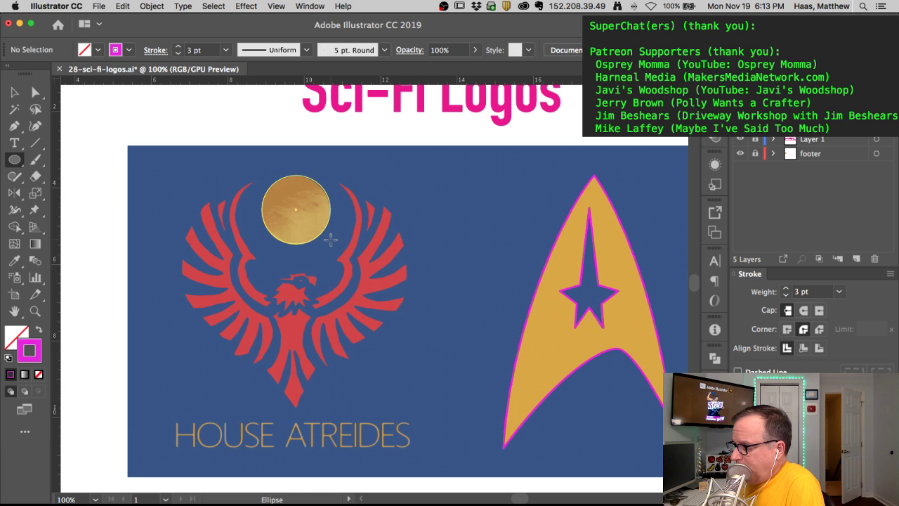
Step: Examine the circle's fit against the planet's edge, deselect it and look over the whole red bird emblem
drag(261, 181, 408, 284)
drag(437, 214, 411, 242)
click(426, 215)
drag(436, 215, 433, 216)
key(ctrl+z)
key(ctrl+z)
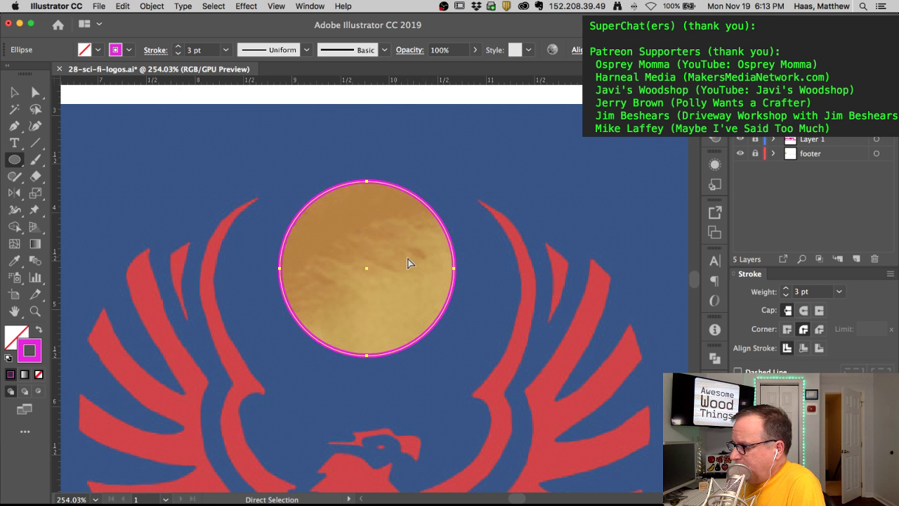
key(ctrl+shift+a)
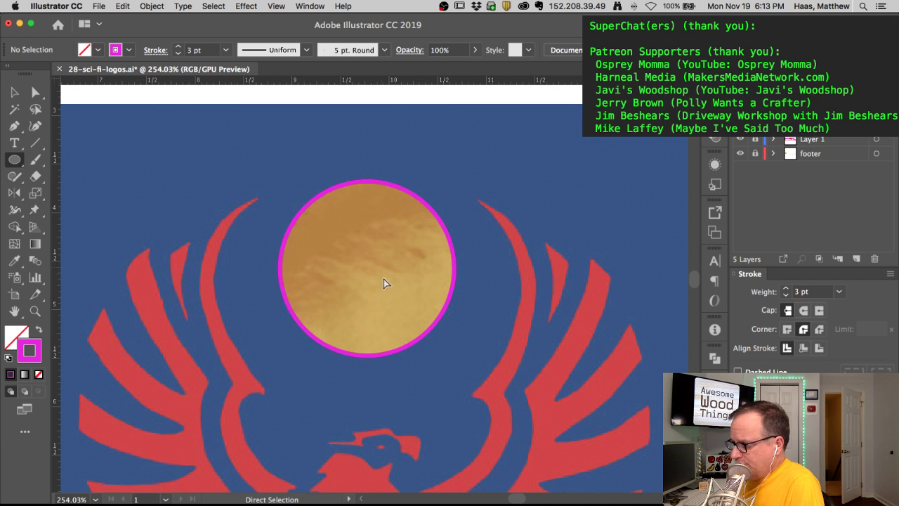
key(ctrl+minus)
key(ctrl+minus)
scroll(303, 234, down, 5)
scroll(303, 235, right, 3)
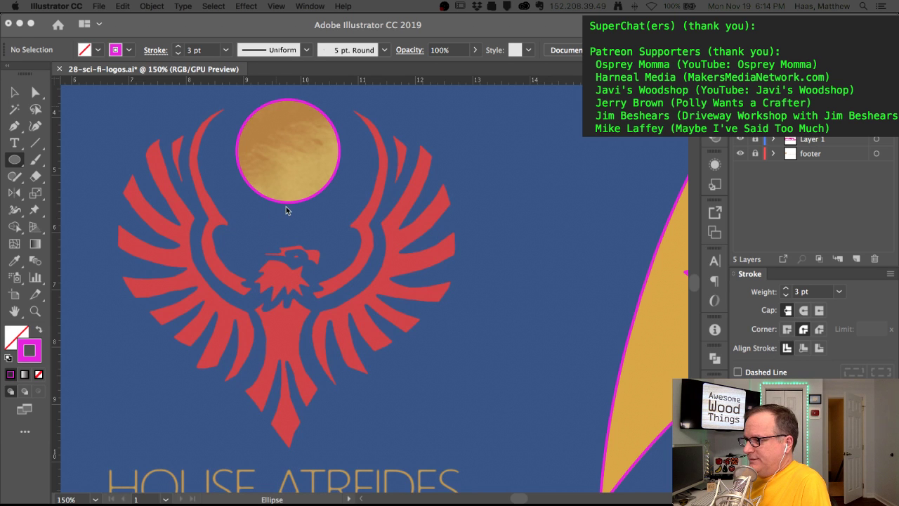
Step: Examine the red bird's head and wings and the circle around the planet at several zoom levels
key(a)
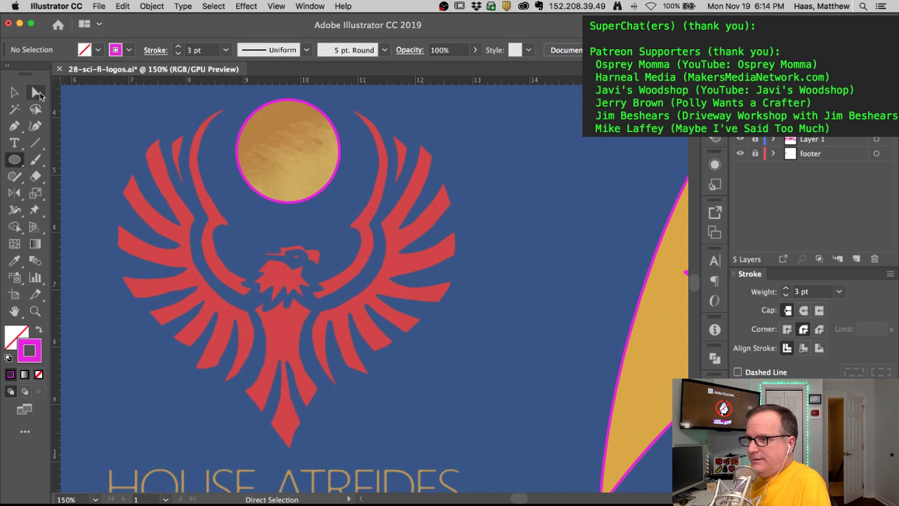
click(294, 204)
click(295, 229)
key(z)
click(296, 305)
scroll(367, 281, up, 1)
key(space)
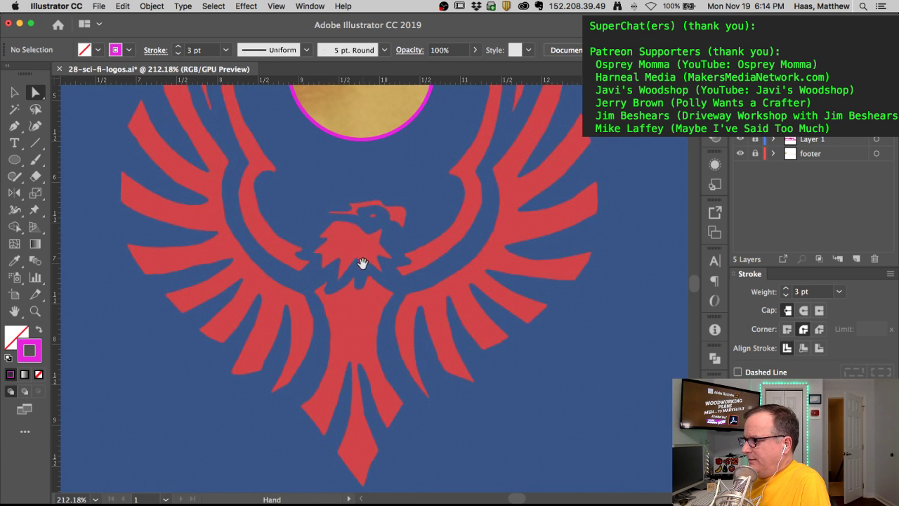
key(space)
drag(361, 255, 296, 325)
mouse_move(313, 286)
mouse_down()
mouse_move(323, 306)
mouse_move(347, 316)
mouse_move(319, 289)
mouse_up()
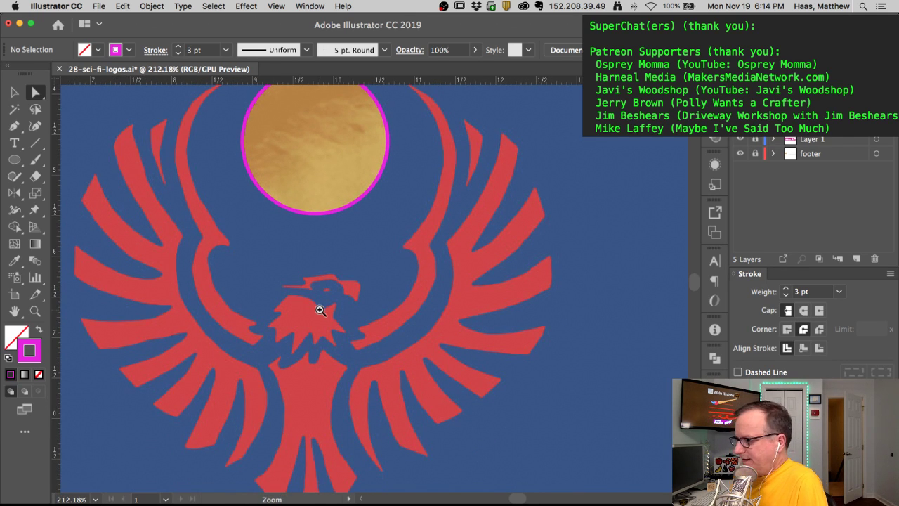
click(323, 213)
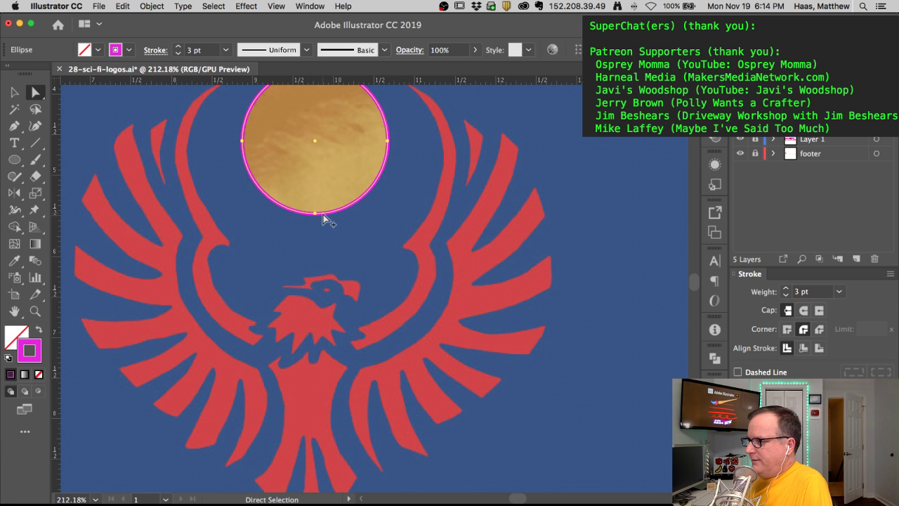
click(318, 259)
drag(321, 295, 255, 314)
drag(295, 340, 337, 347)
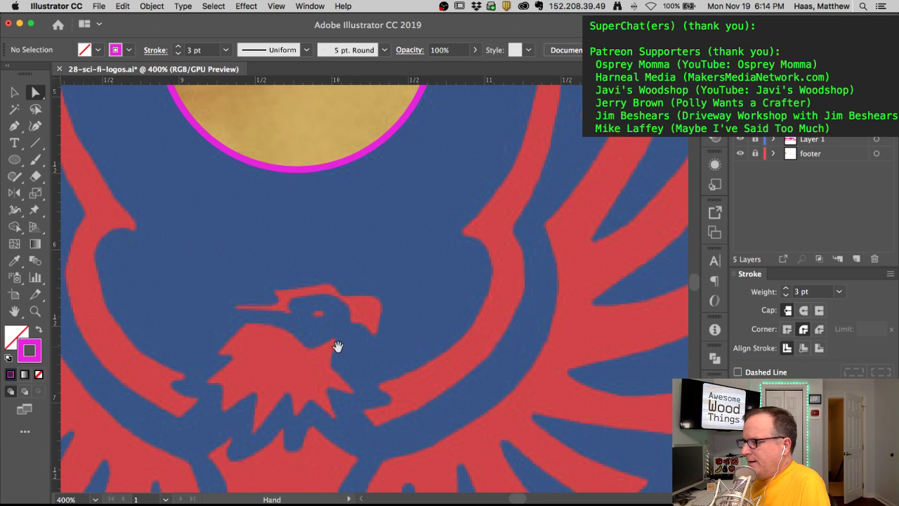
alt+super+click(337, 337)
alt+super+click(338, 335)
alt+super+click(350, 312)
drag(368, 289, 288, 349)
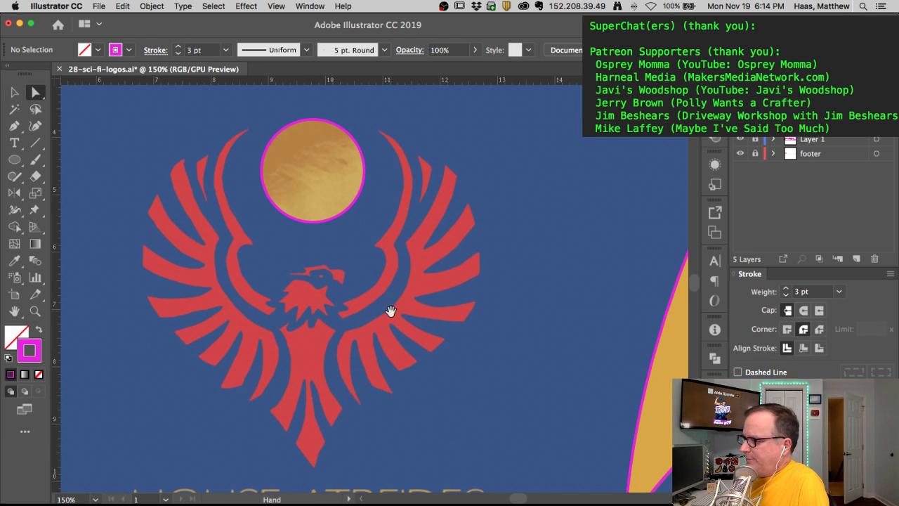
Step: Draw a Pen curve along the lower inner edge of the bird's right inner wing band, from beside the head to its notch, refining the handles
scroll(392, 309, up, 2)
scroll(361, 355, down, 1)
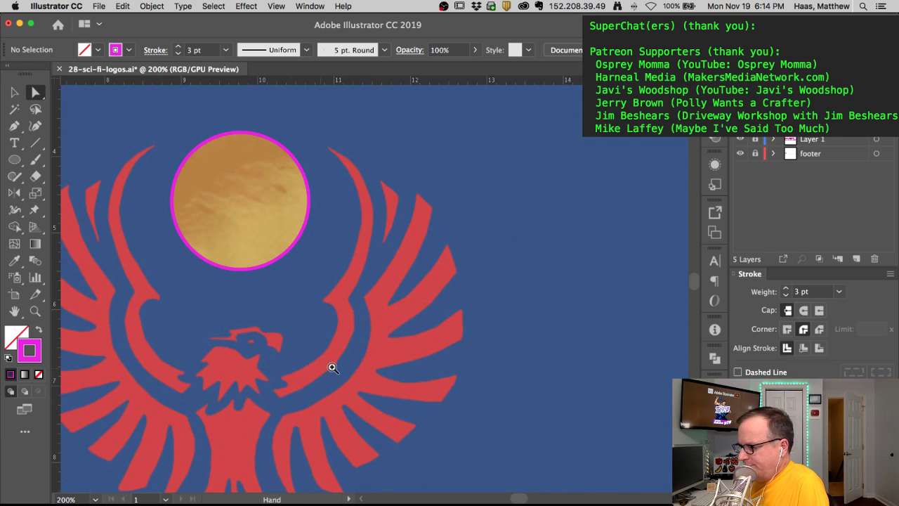
scroll(332, 367, up, 1)
click(14, 125)
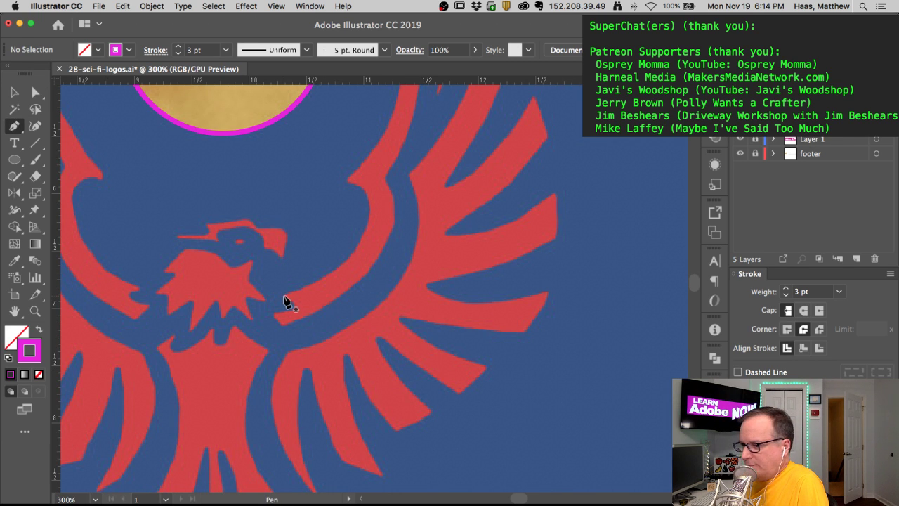
drag(301, 294, 337, 278)
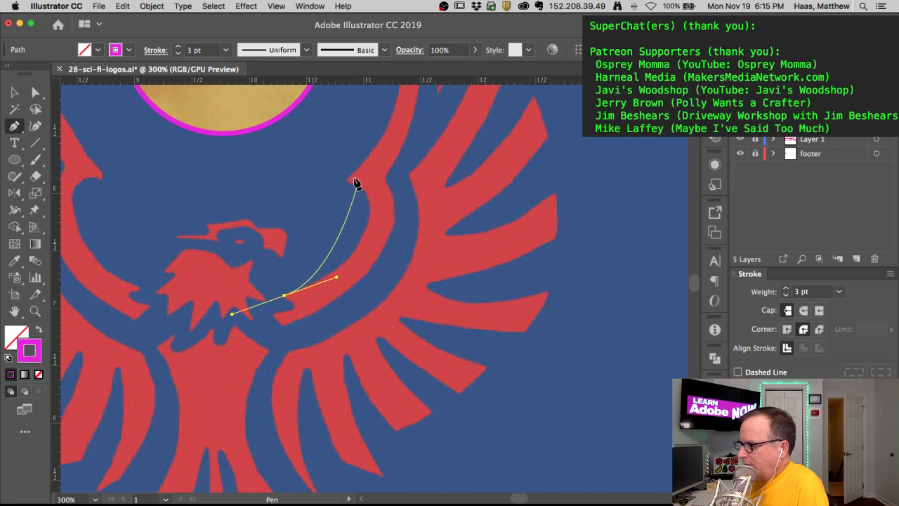
drag(347, 181, 291, 177)
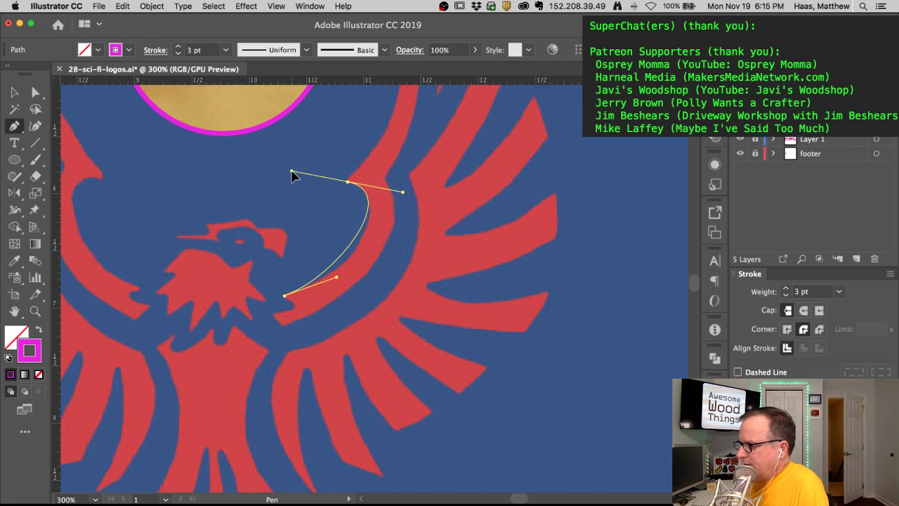
drag(337, 281, 358, 273)
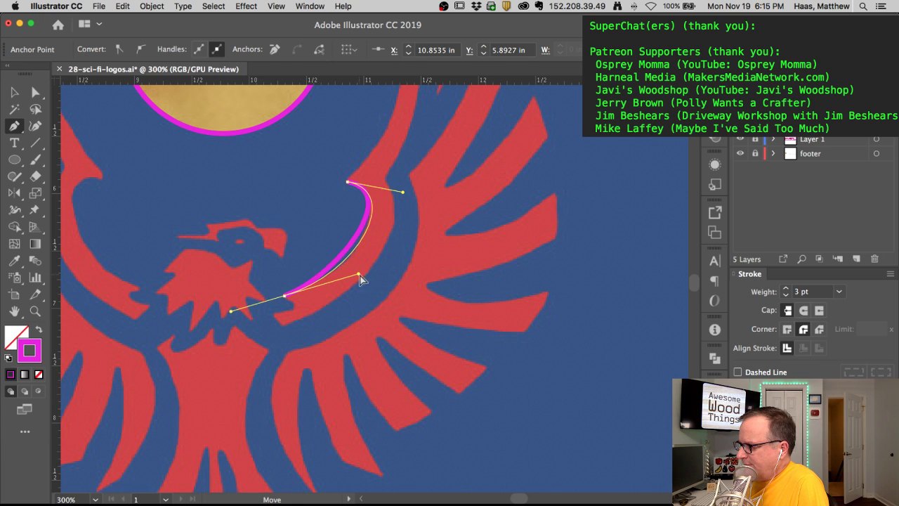
drag(402, 192, 400, 196)
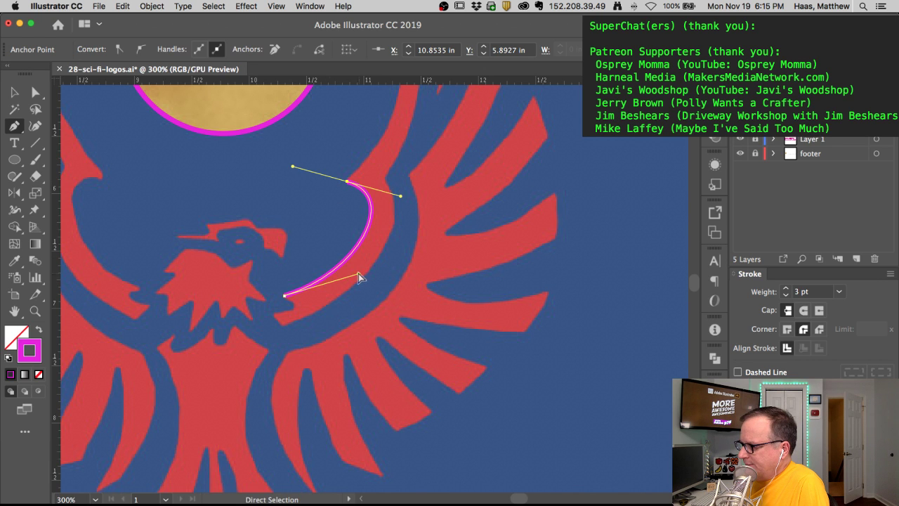
super+click(356, 252)
drag(363, 231, 328, 221)
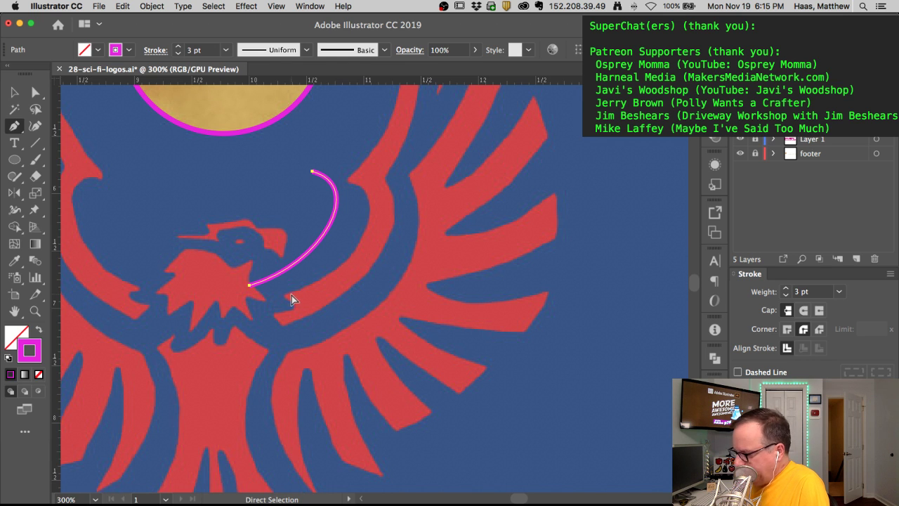
key(super+z)
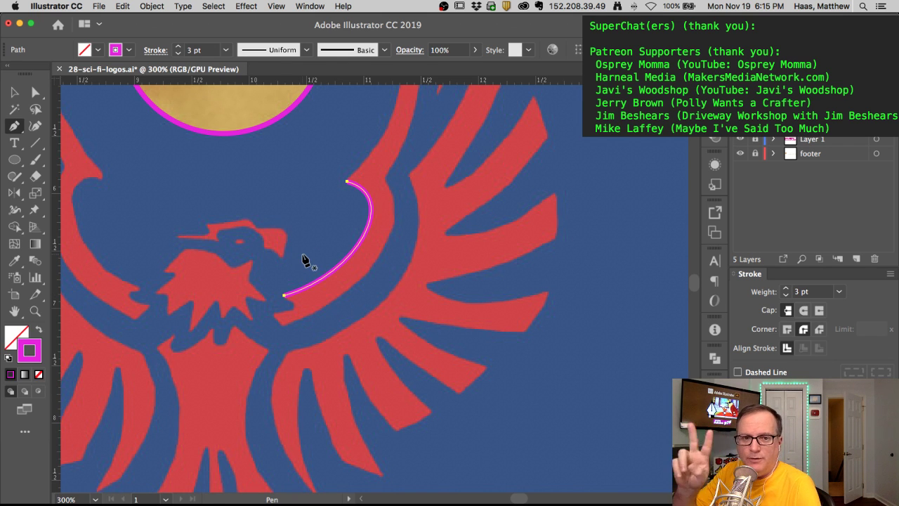
Step: Continue the path from the inner notch as a sharp corner up to the wing band's upper tip, adjusting the curve to the edge
drag(291, 234, 287, 325)
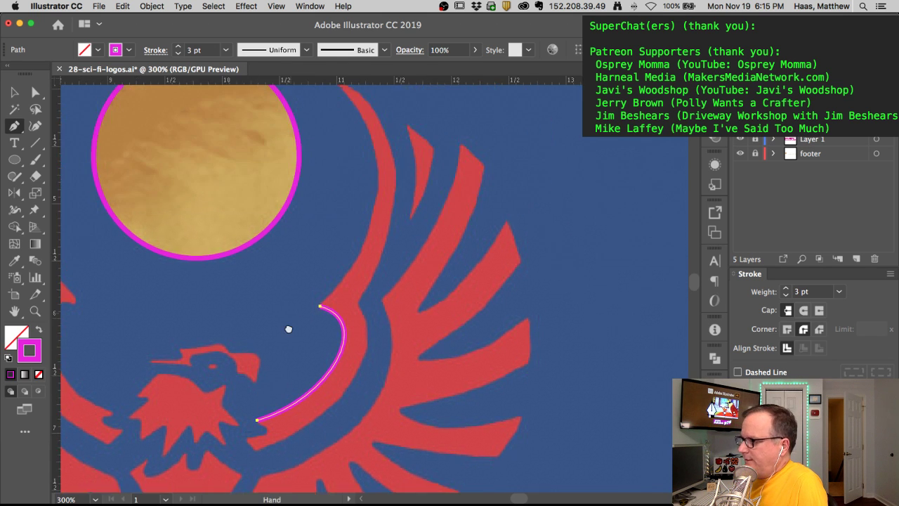
drag(313, 245, 319, 313)
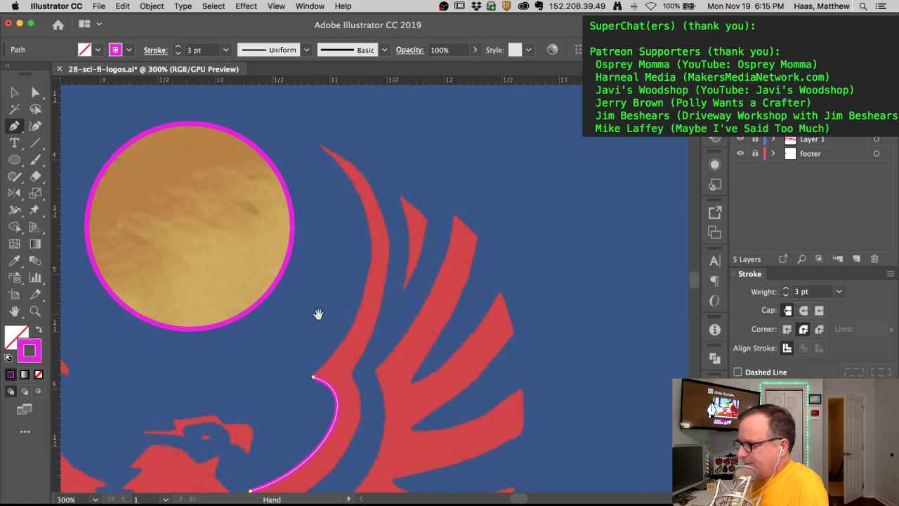
click(314, 379)
drag(365, 332, 379, 311)
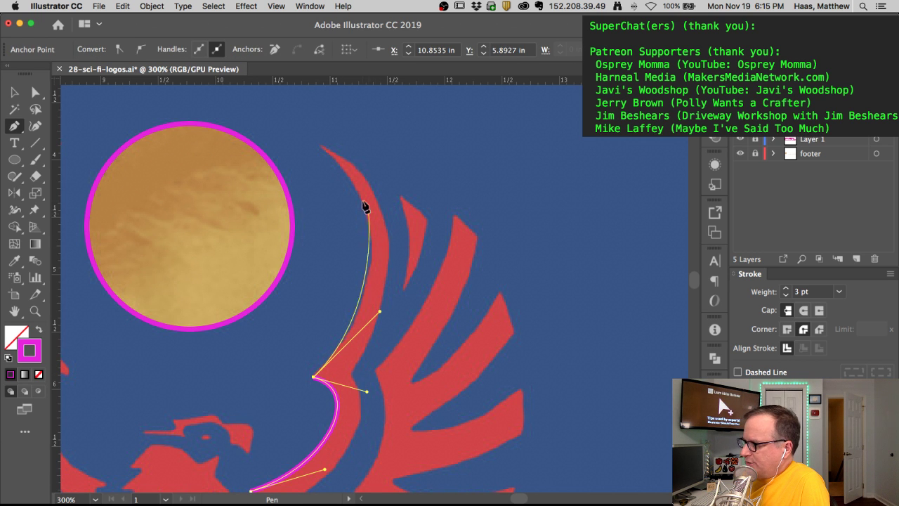
drag(321, 146, 247, 91)
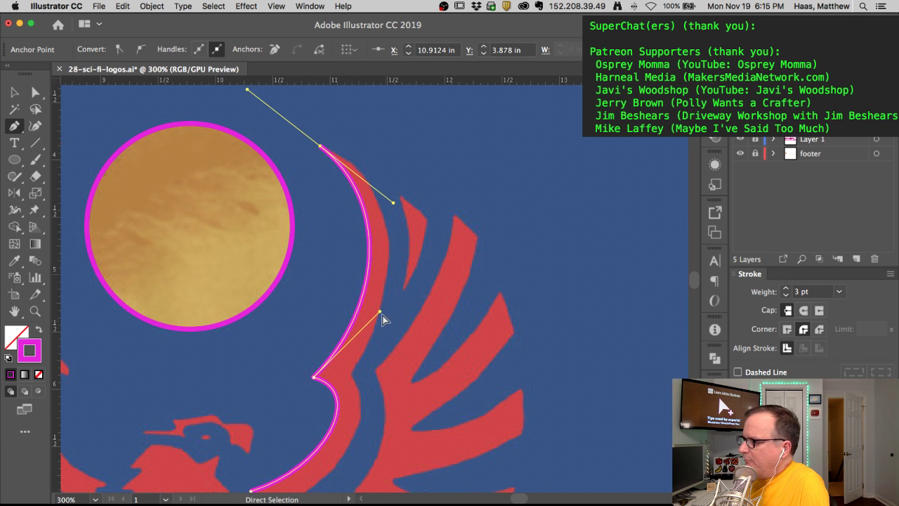
drag(381, 316, 385, 312)
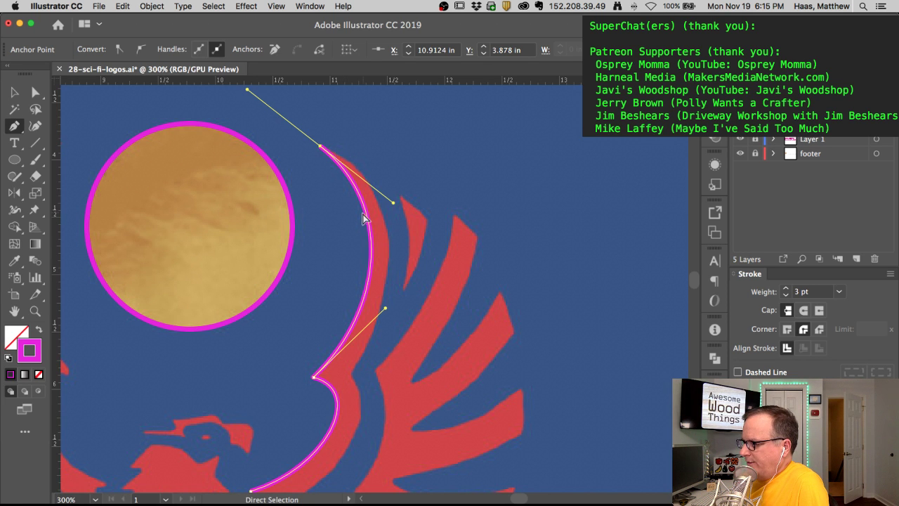
Step: Trace the wing band's outer edge from the upper tip down to the outer notch and adjust the tip's handle to fit
drag(321, 146, 406, 202)
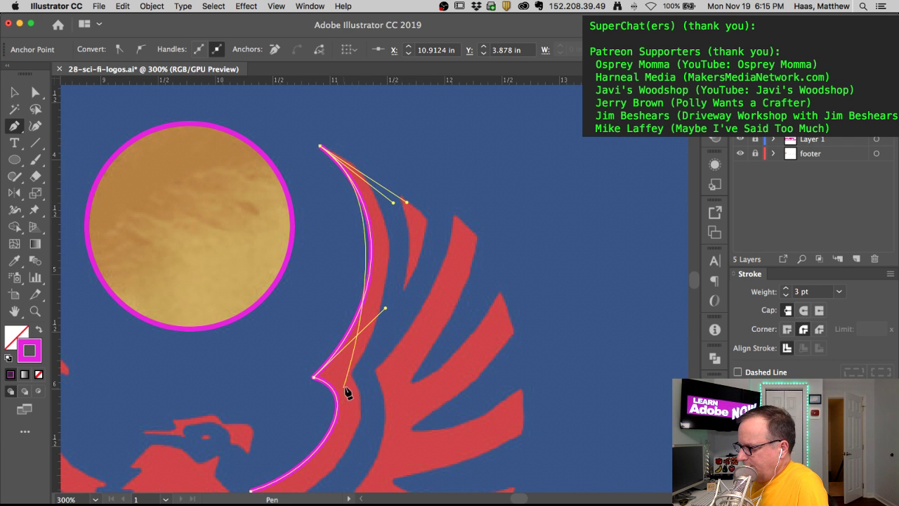
drag(350, 373, 296, 452)
key(super)
drag(408, 205, 408, 185)
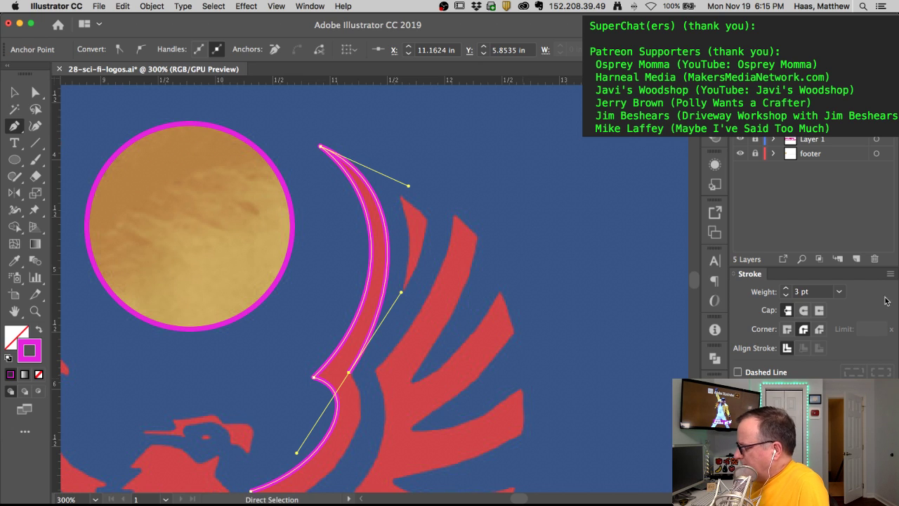
Step: Recolour the wing band path's stroke bright green, thin it to 1 pt and deselect the path
click(787, 291)
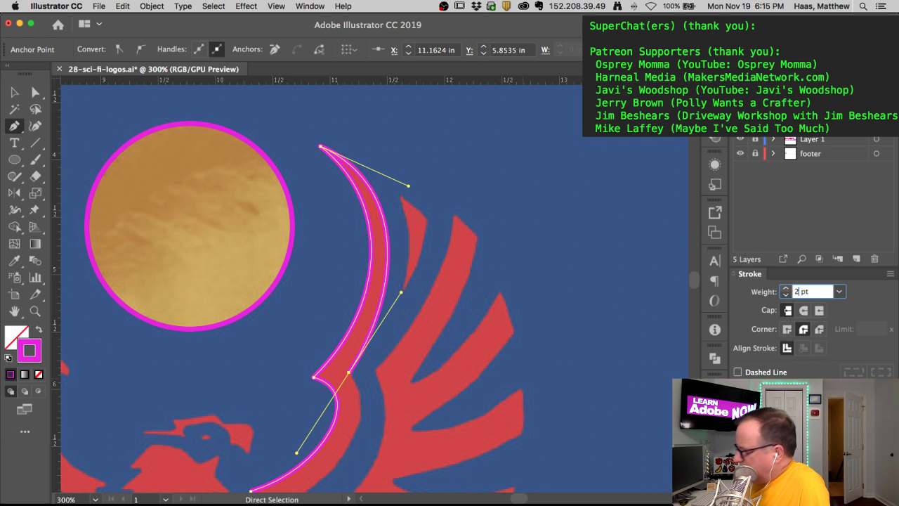
key(Return)
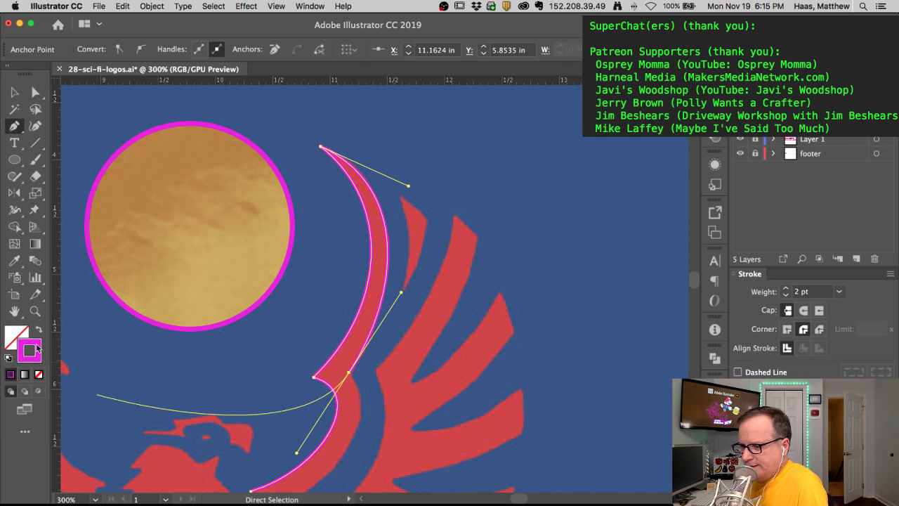
double_click(37, 346)
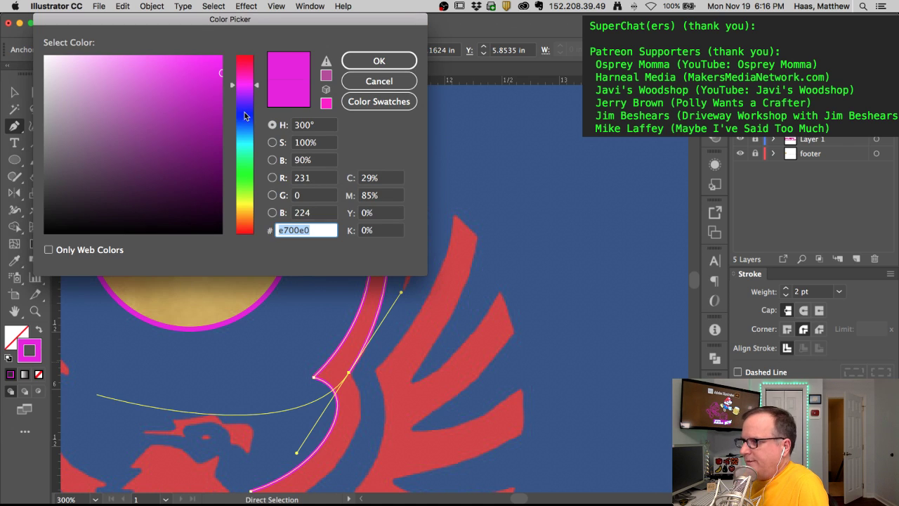
click(242, 184)
click(372, 61)
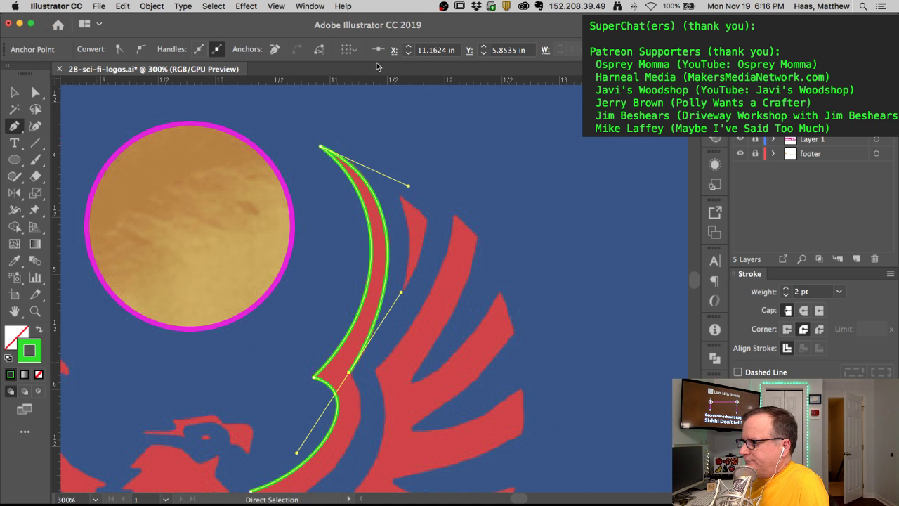
drag(406, 181, 408, 185)
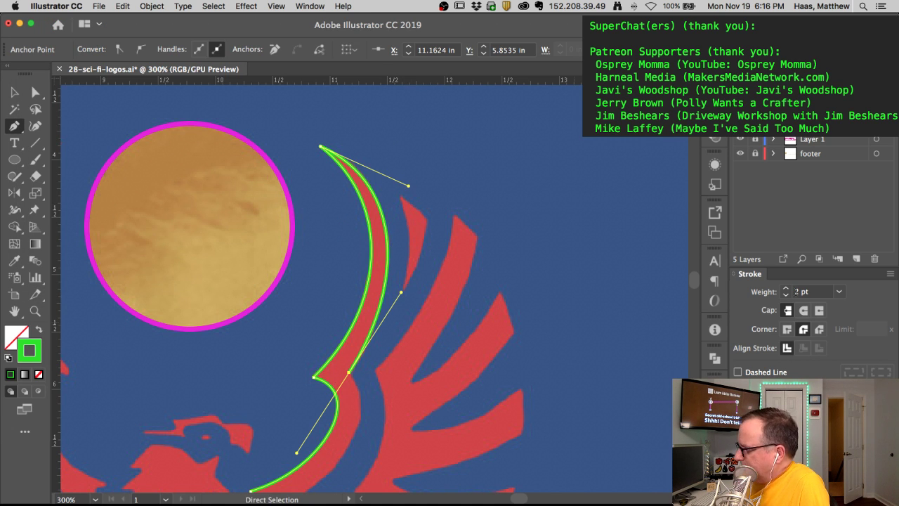
super+click(407, 311)
Step: Extend the path from the outer notch along the lower outer edge to the band's bottom end, adjusting the notch handle to fit
scroll(395, 361, down, 5)
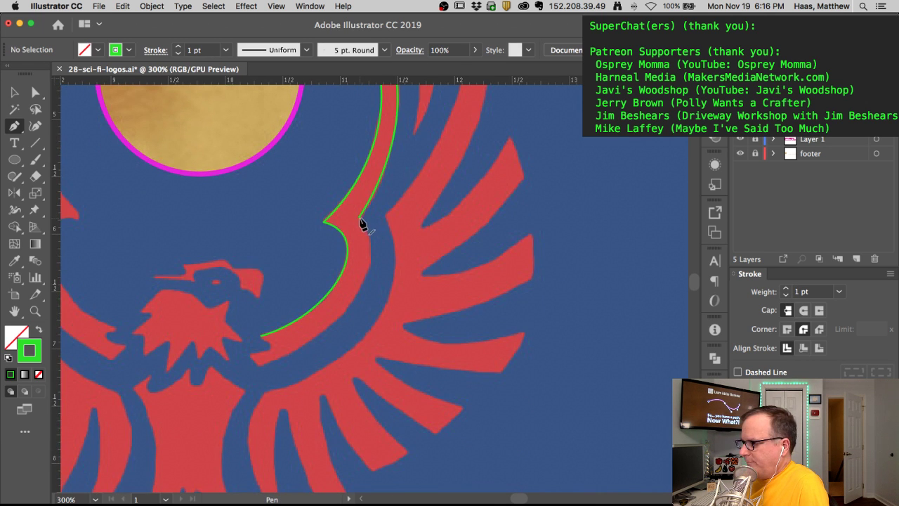
click(360, 219)
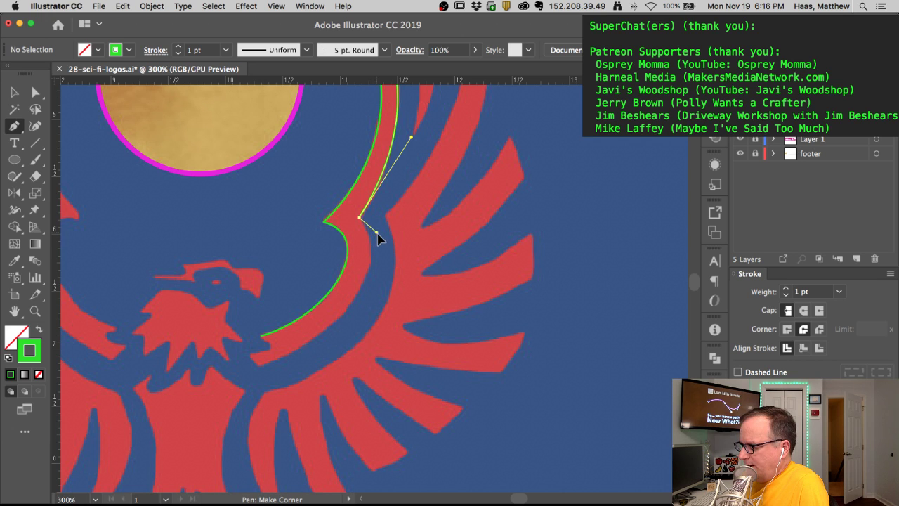
drag(259, 367, 181, 396)
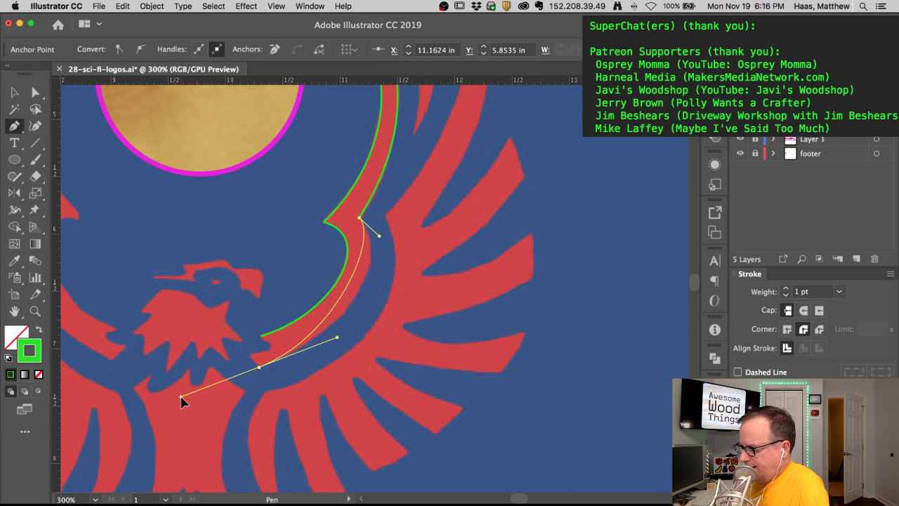
super+click(377, 241)
drag(360, 223, 395, 265)
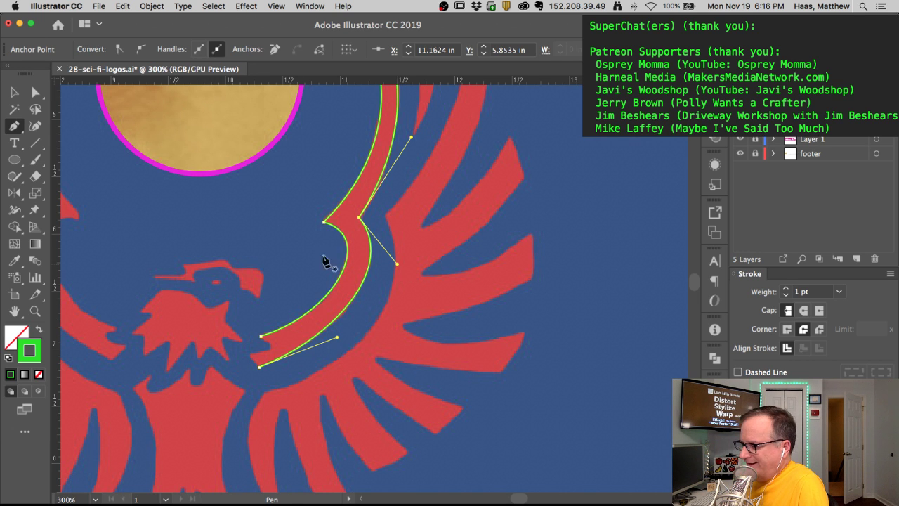
Step: Close the wing band path around its lower end with a short edge and a curved notch beside the head, and deselect it
ctrl+click(259, 345)
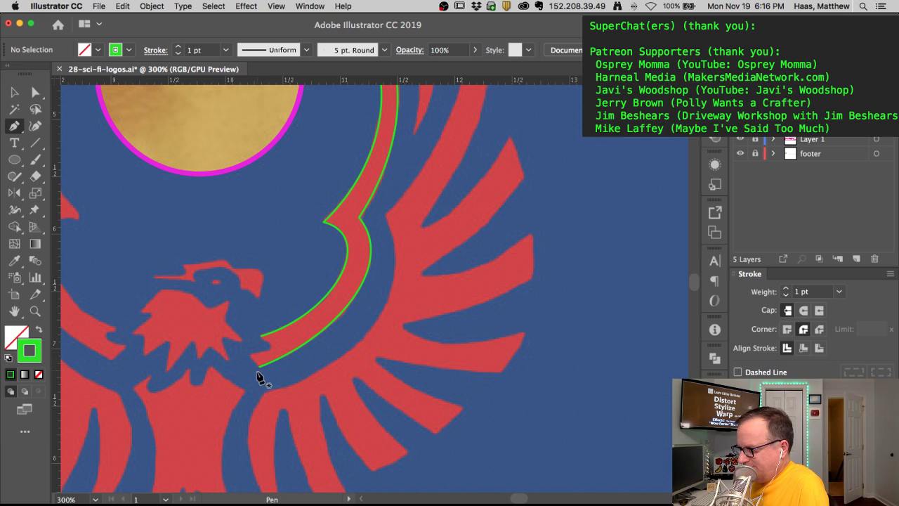
ctrl+click(258, 365)
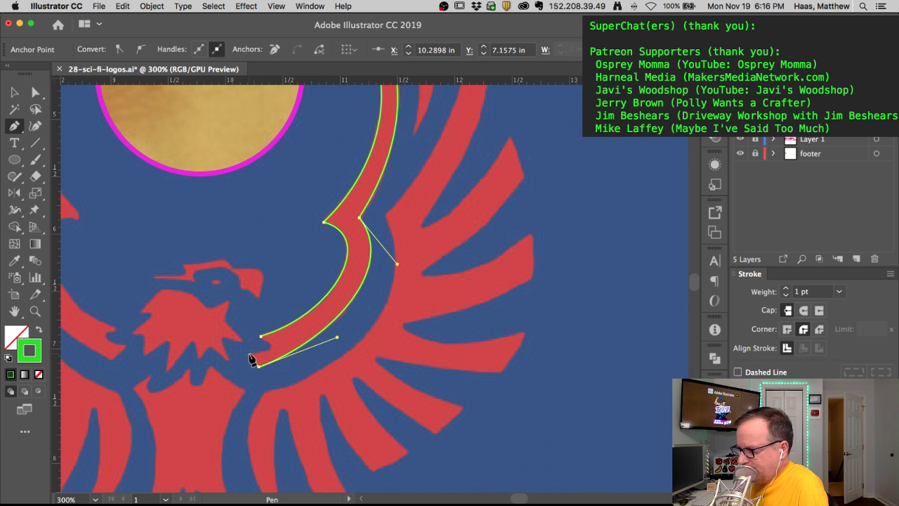
click(249, 353)
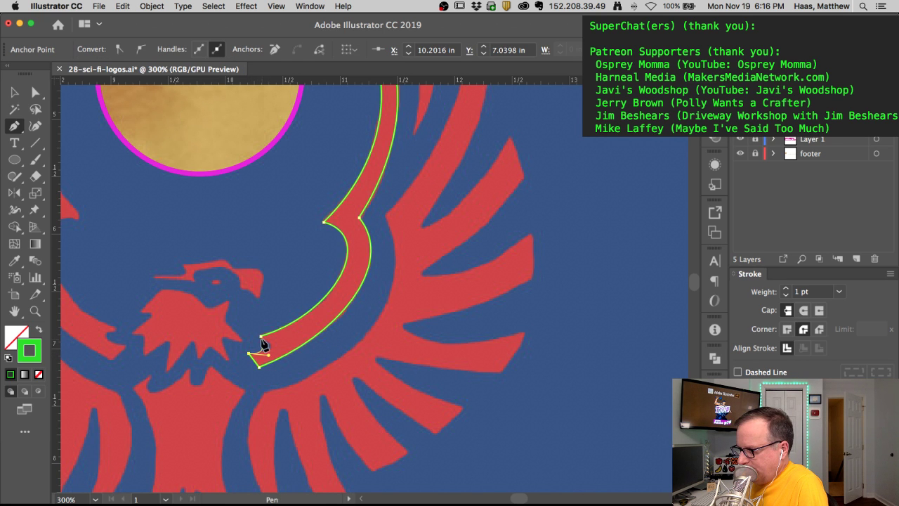
drag(261, 336, 276, 358)
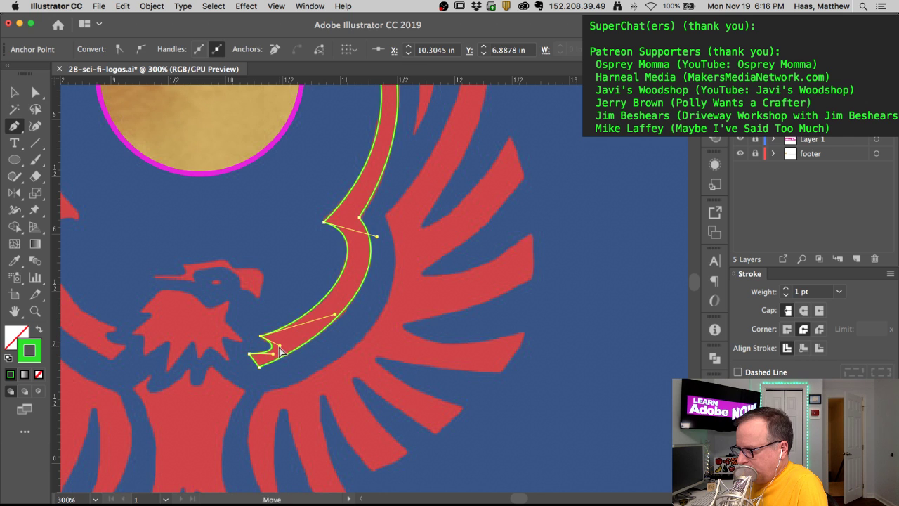
super+click(316, 291)
drag(371, 275, 388, 352)
alt+super+click(421, 339)
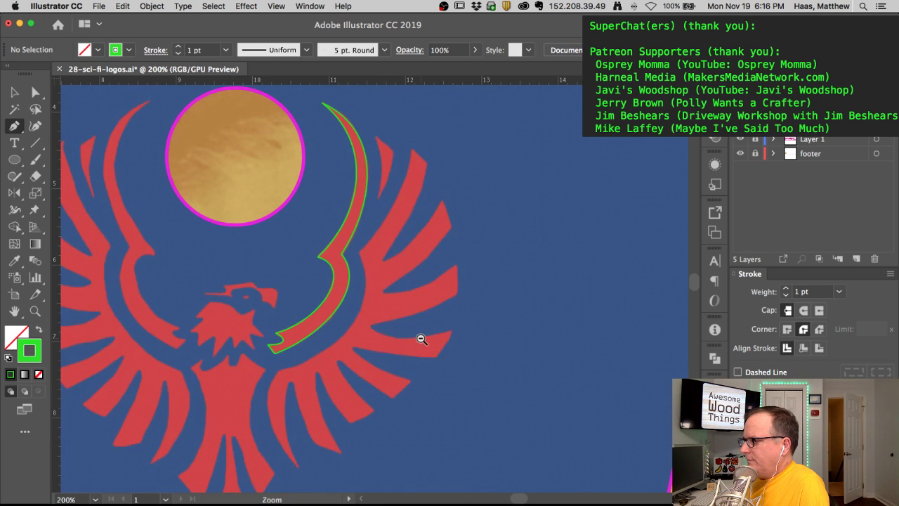
Step: Place a vertical ruler guide down the bird's centre line, aligned with the middle of the tail
scroll(396, 252, left, 3)
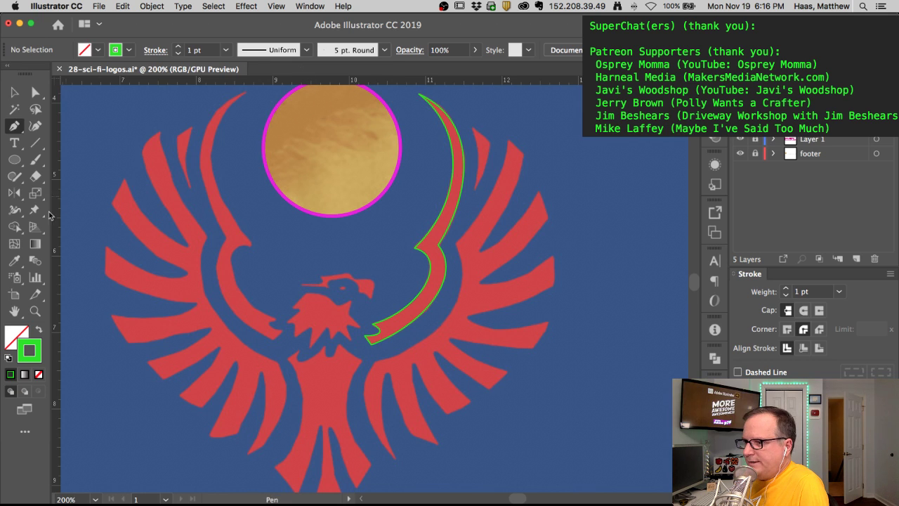
drag(58, 232, 241, 236)
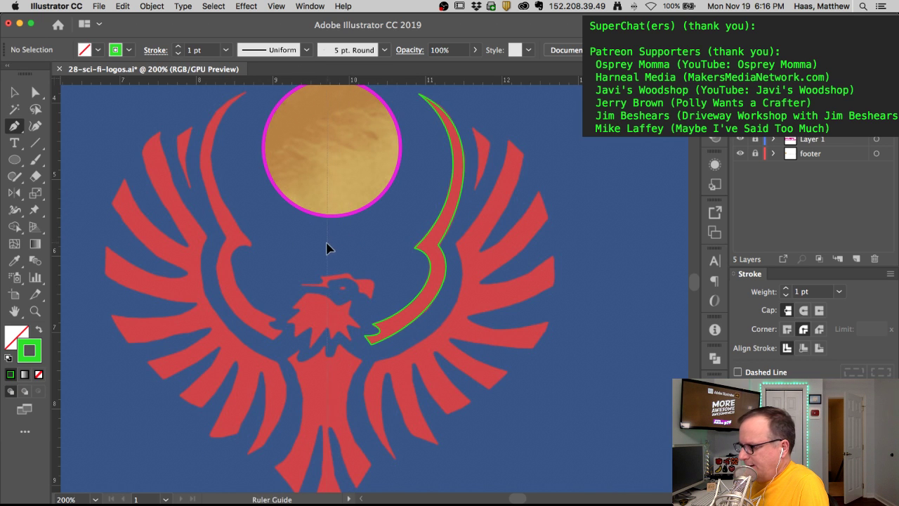
scroll(329, 295, down, 3)
drag(325, 247, 331, 388)
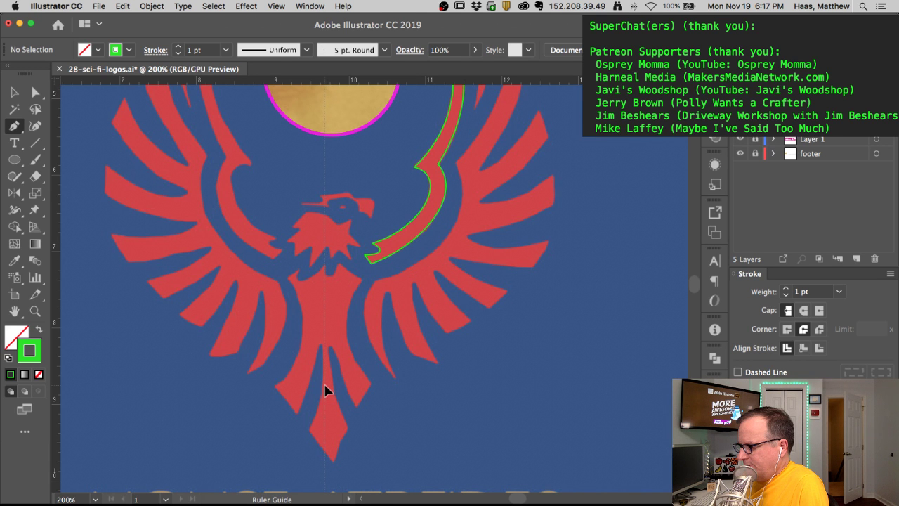
drag(325, 391, 327, 379)
scroll(361, 232, up, 3)
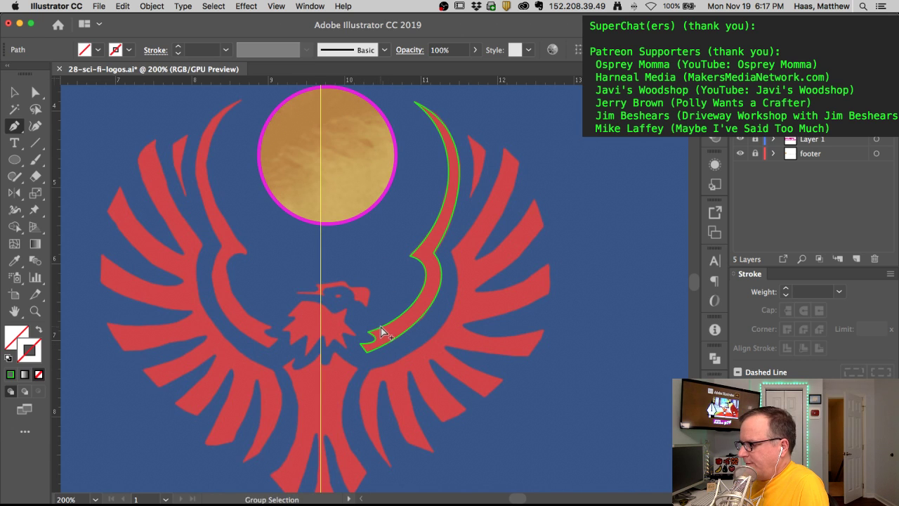
Step: Reflect a copy of the green wing band path across the vertical guide onto the opposite wing and deselect it
super+click(380, 331)
click(16, 193)
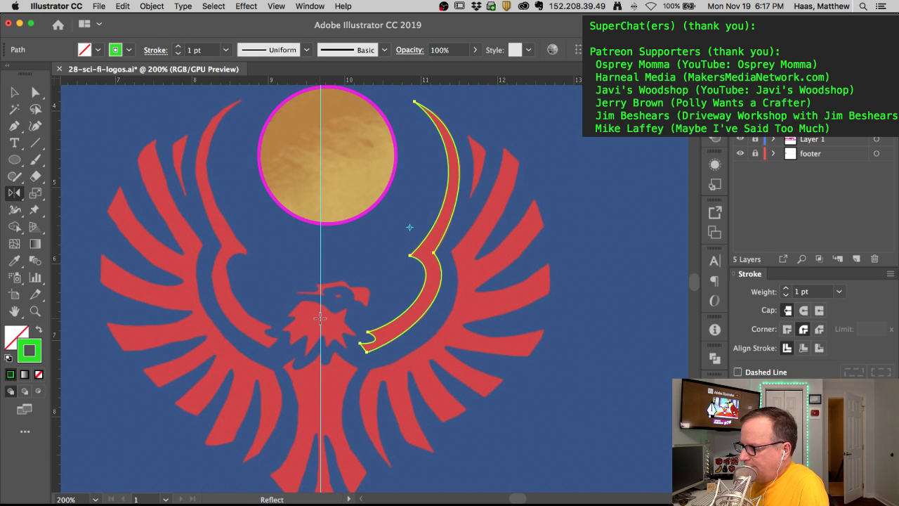
drag(442, 314, 292, 291)
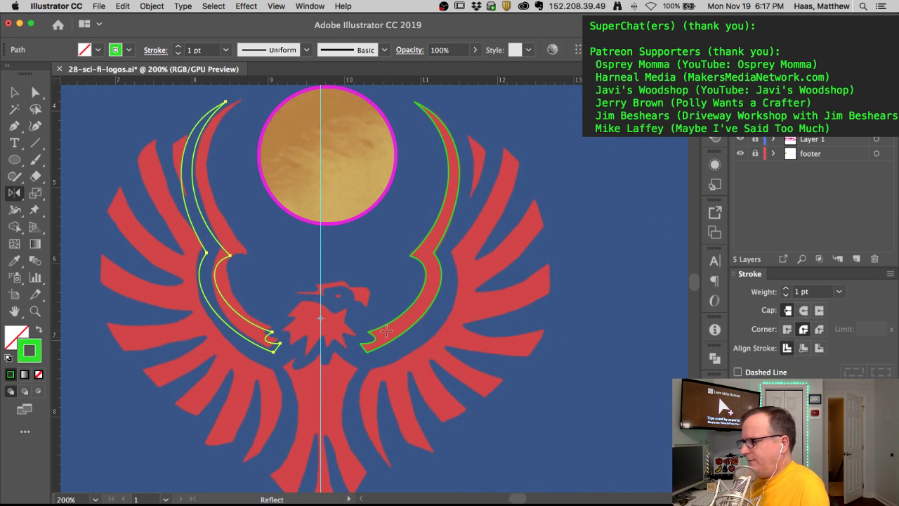
key(super+shift+a)
Step: Start a Pen path at the feathered wing's lower end and trace its inner edge up to the inner notch with a fitted curve
drag(425, 347, 367, 315)
scroll(377, 358, up, 1)
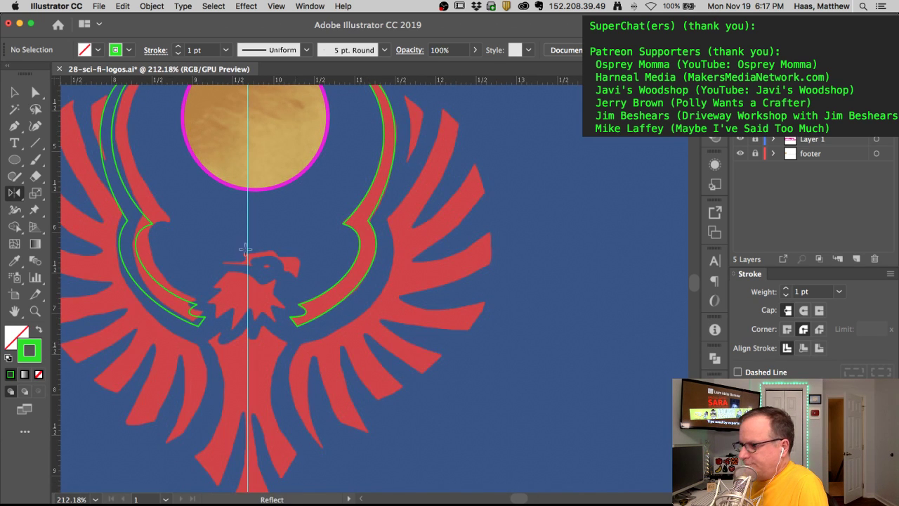
key(p)
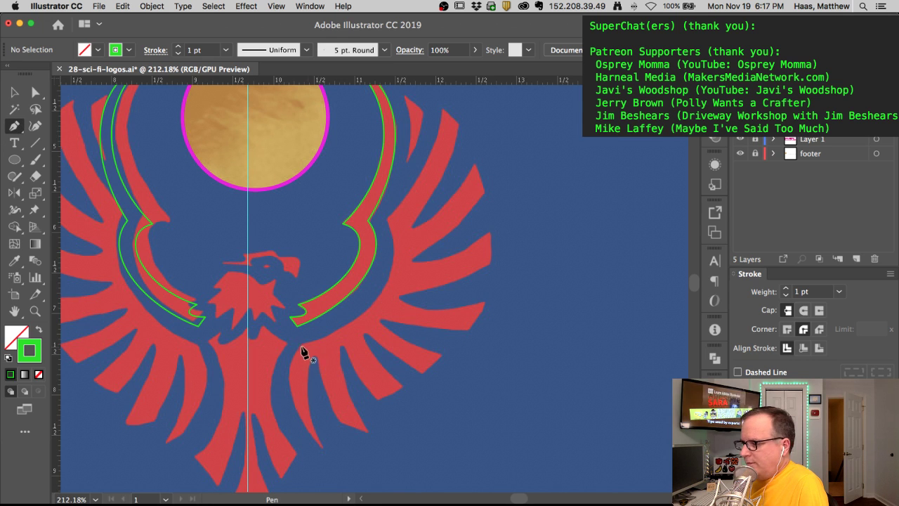
drag(301, 344, 401, 310)
drag(387, 221, 373, 195)
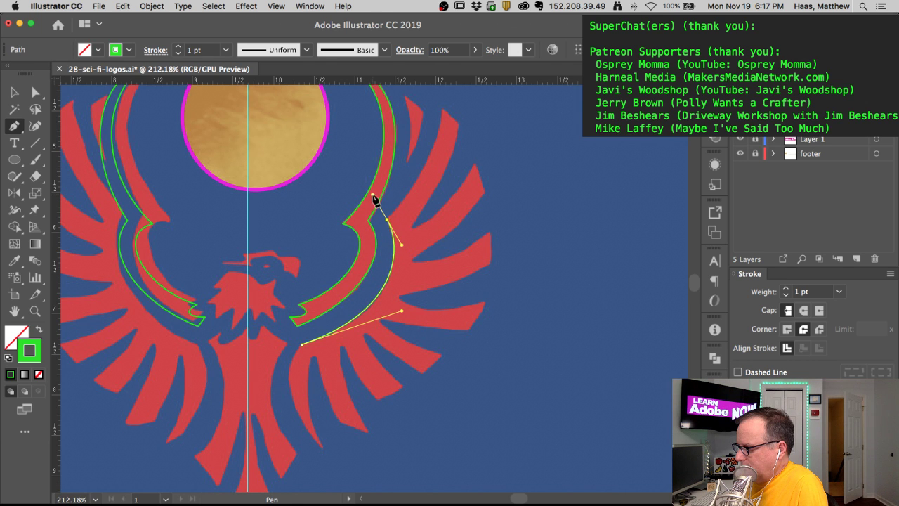
key(super)
drag(405, 313, 404, 311)
Step: Extend the wing path from the inner notch to the uppermost feather's tip, nudge the tip anchor into place and make it a corner
scroll(409, 230, up, 3)
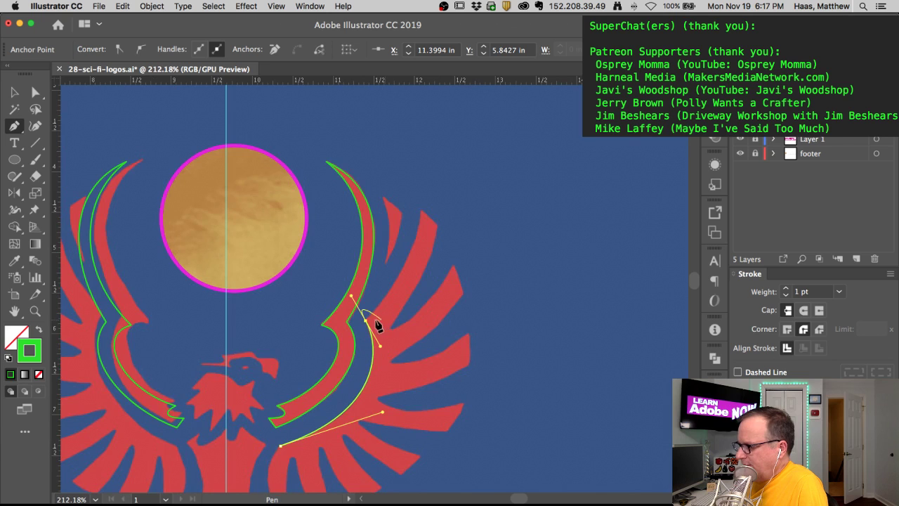
drag(366, 321, 397, 293)
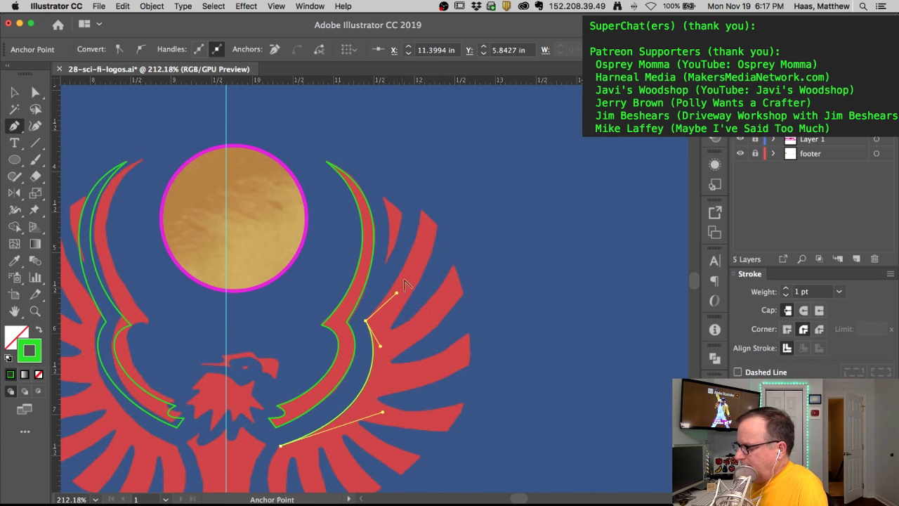
drag(420, 210, 423, 179)
super+click(437, 210)
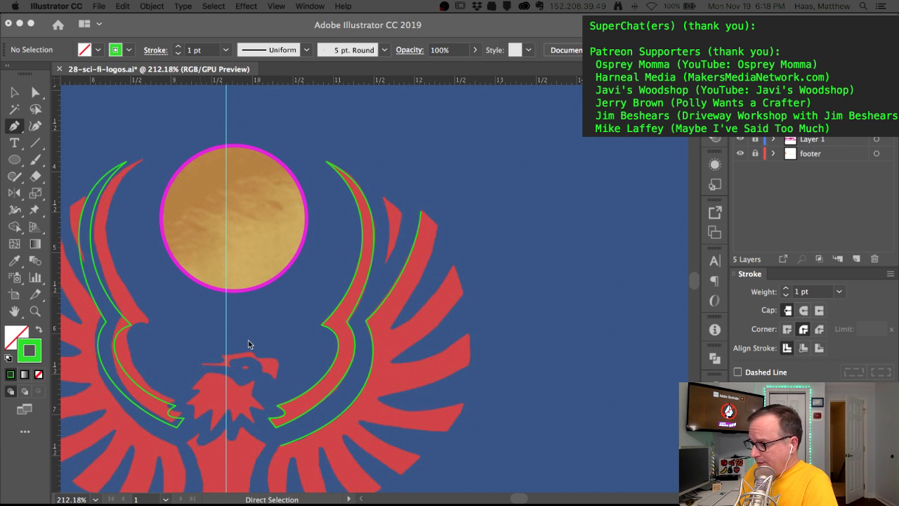
key(space)
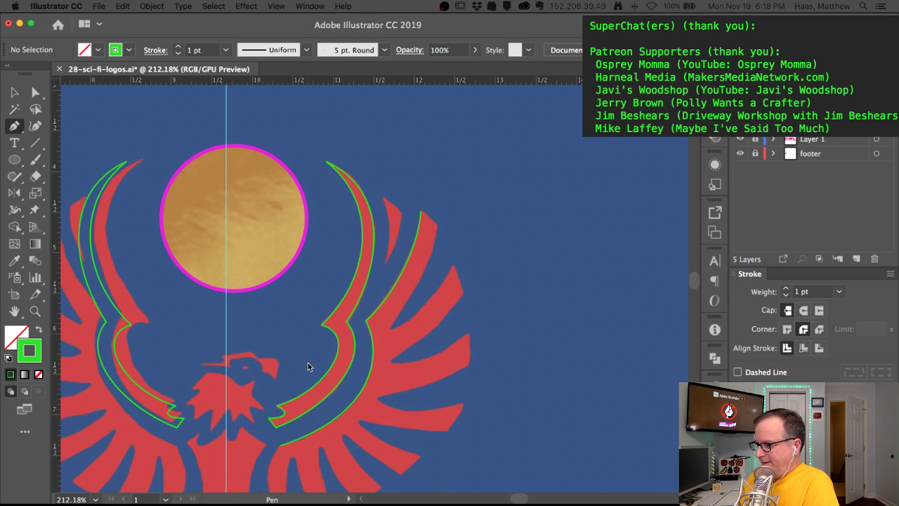
drag(321, 387, 261, 340)
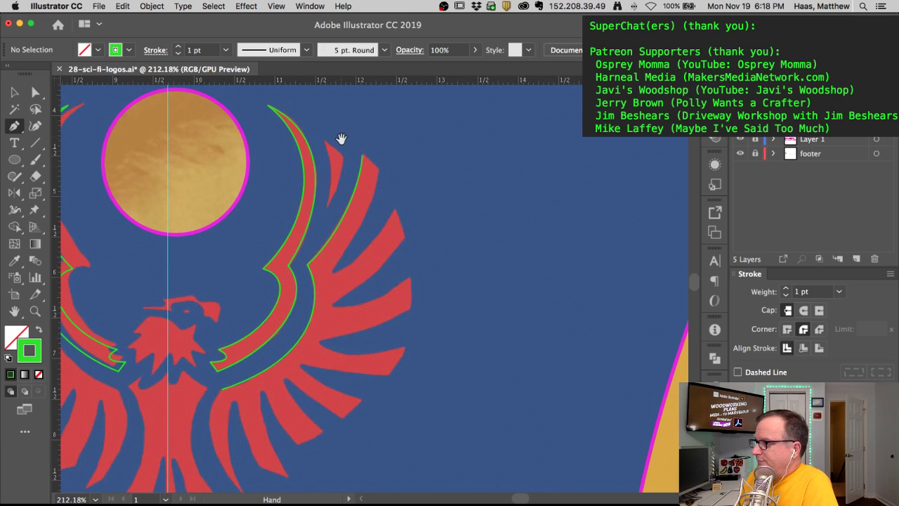
super+click(363, 158)
drag(363, 157, 362, 154)
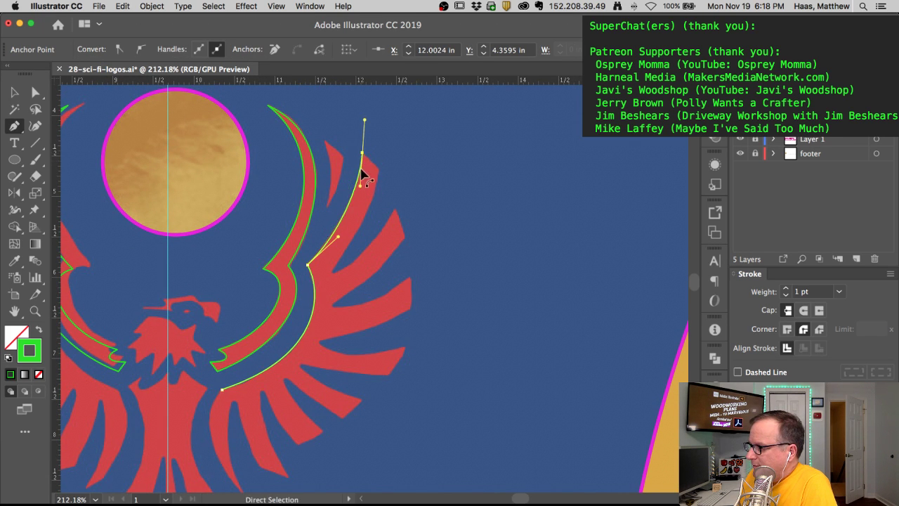
click(362, 152)
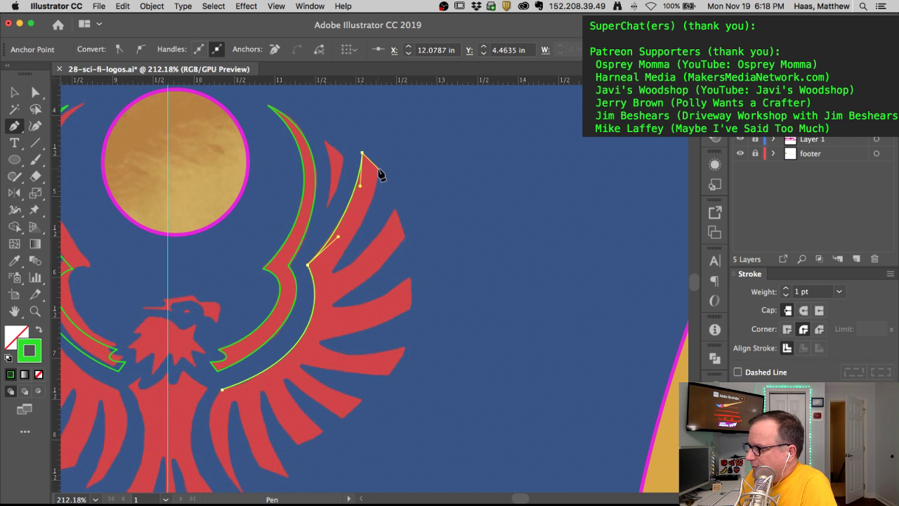
Step: Trace the uppermost feather's blunt end and curved outer edge down to the first gap, ending in a corner
click(378, 168)
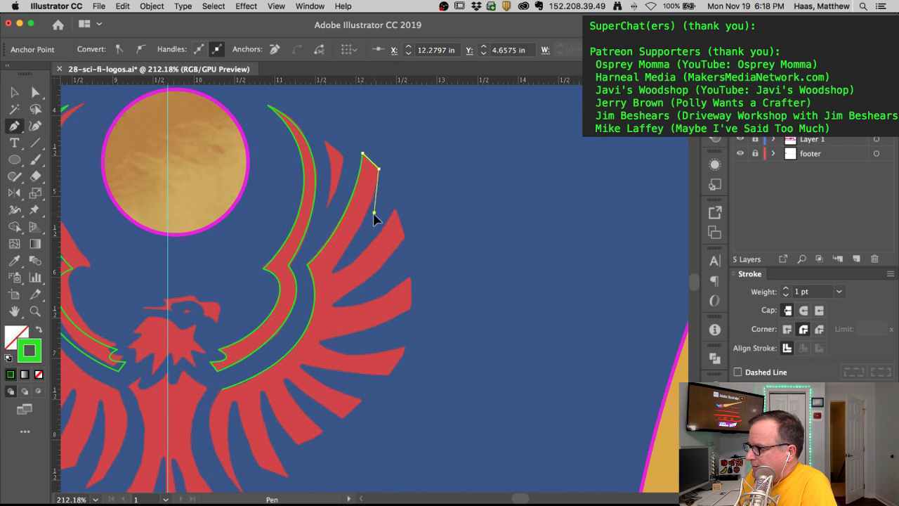
click(372, 211)
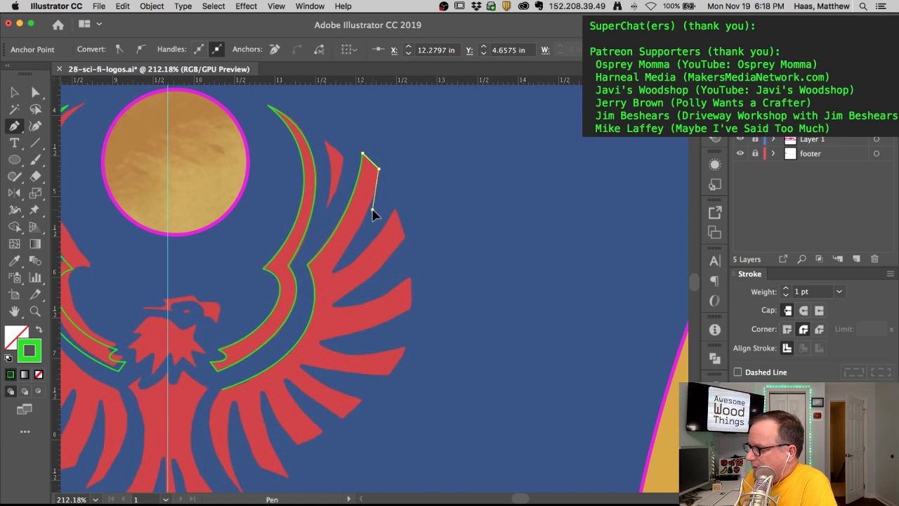
drag(331, 274, 313, 301)
click(331, 274)
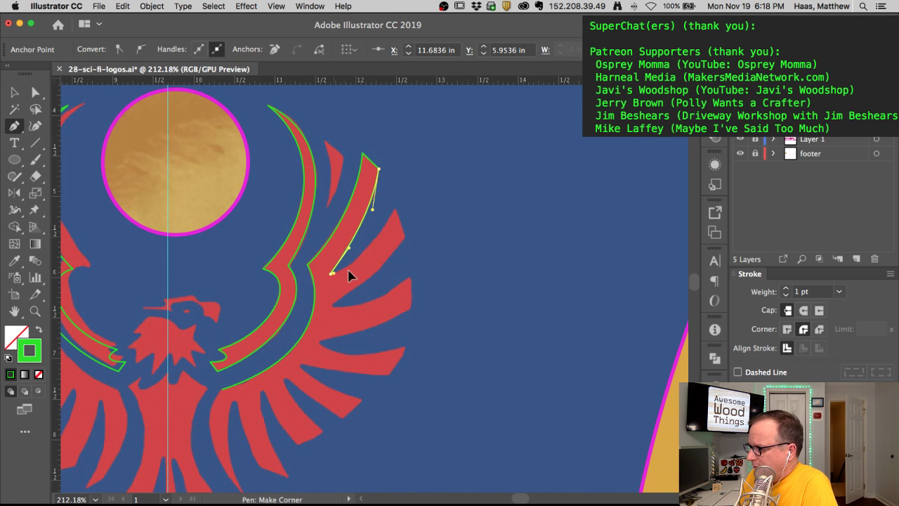
Step: Trace around the second feather, from its upper edge past the blunt end to the next gap, and adjust the lower edge's handle
drag(395, 209, 406, 184)
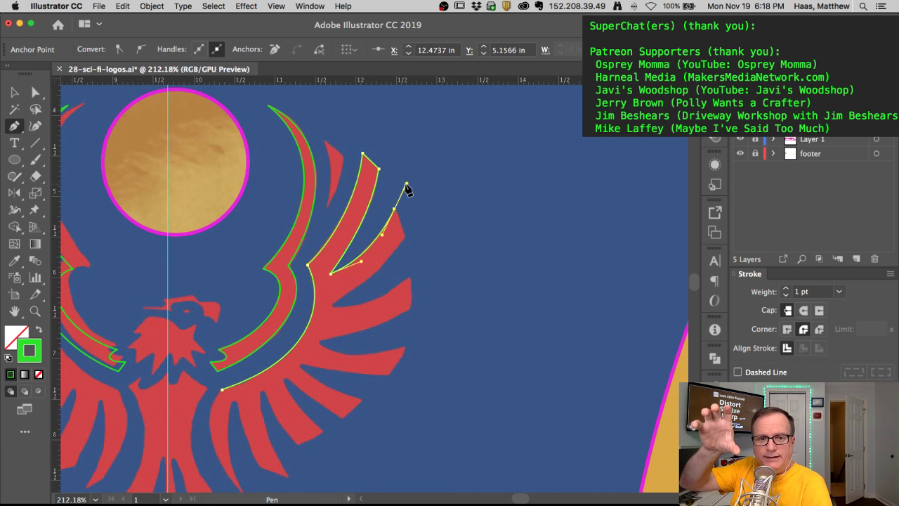
click(405, 239)
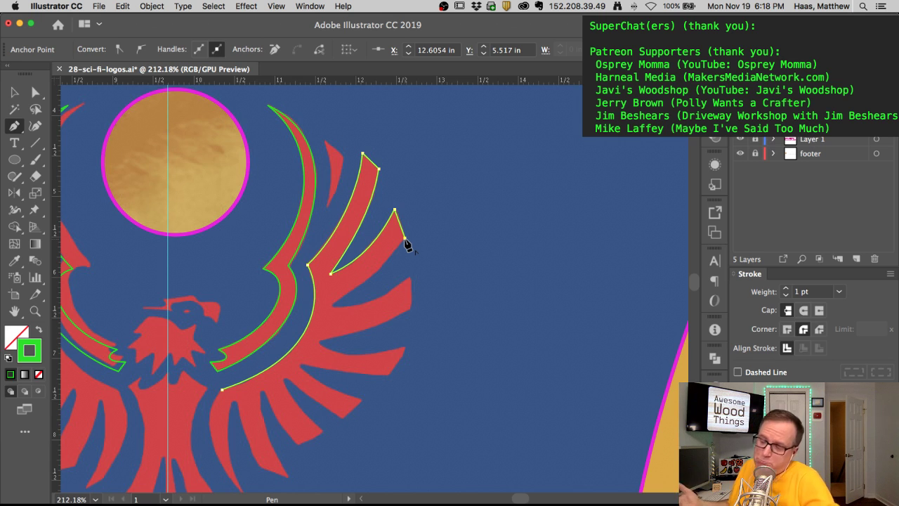
click(386, 260)
click(330, 306)
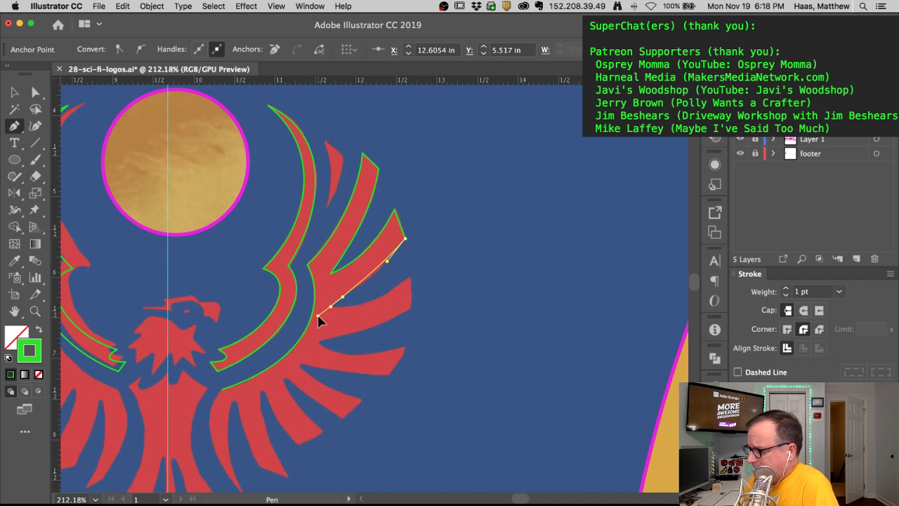
click(317, 316)
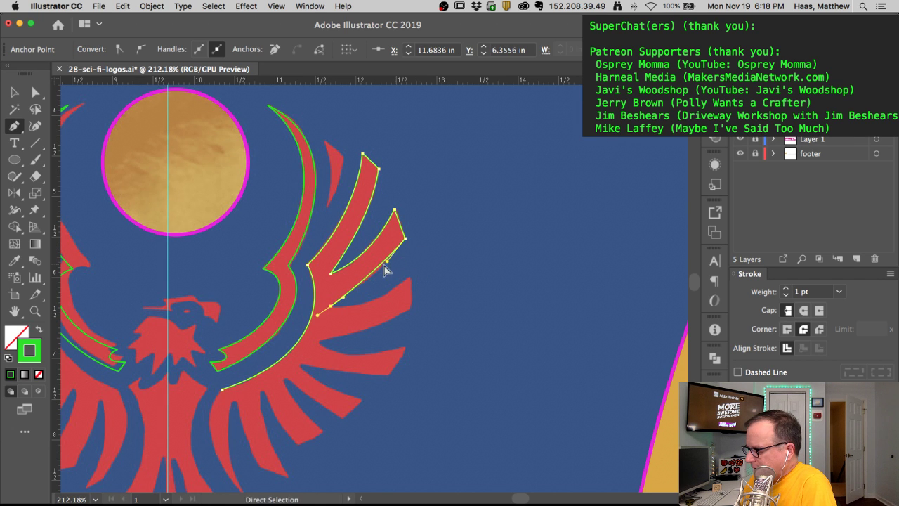
drag(387, 261, 385, 268)
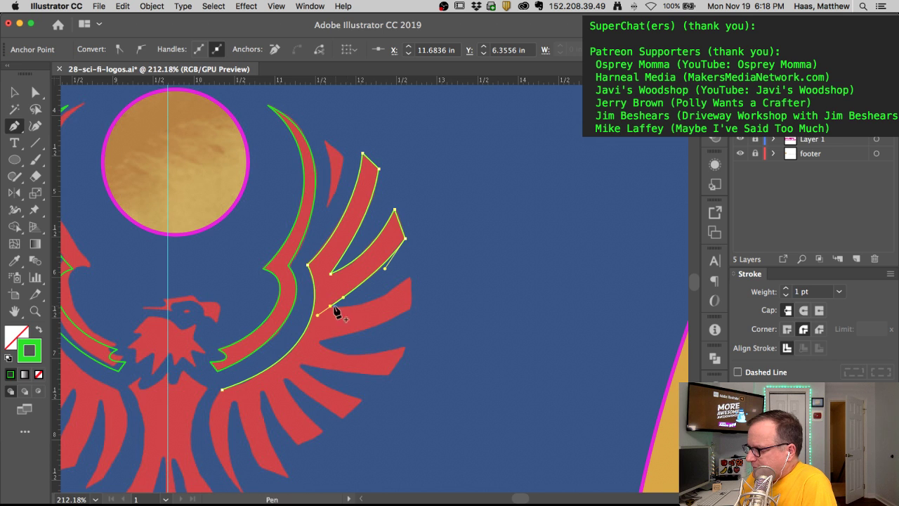
Step: Make the second gap a corner and trace the third feather's upper edge and slightly curved blunt end
click(332, 307)
drag(363, 311, 362, 311)
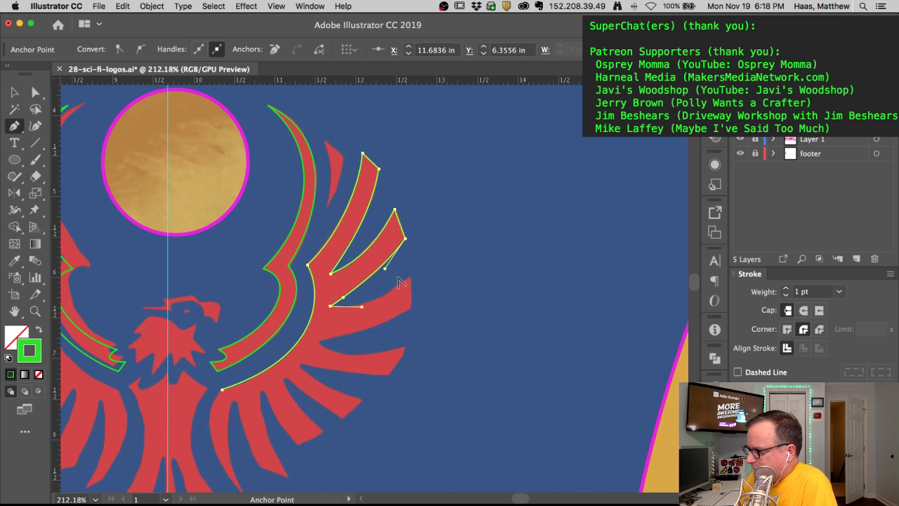
mouse_move(409, 280)
mouse_down()
mouse_move(428, 259)
mouse_move(395, 279)
mouse_move(411, 280)
mouse_up()
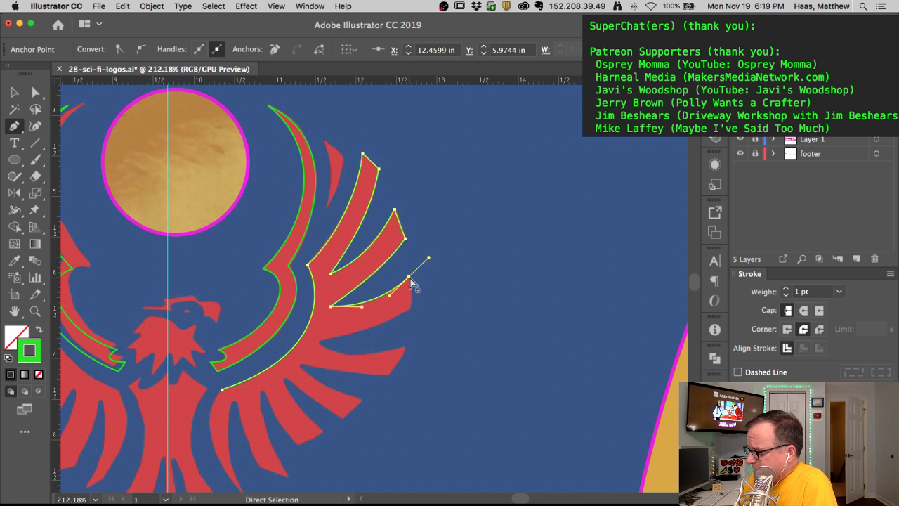
click(411, 281)
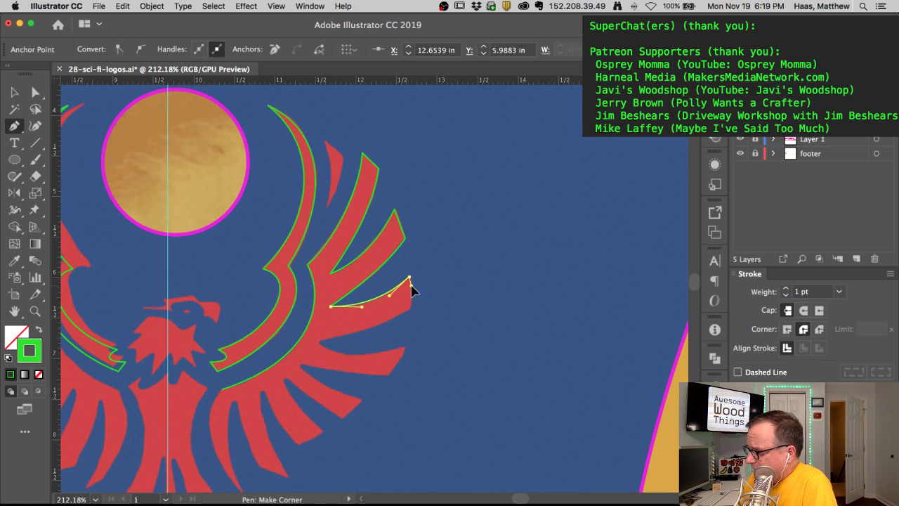
click(410, 311)
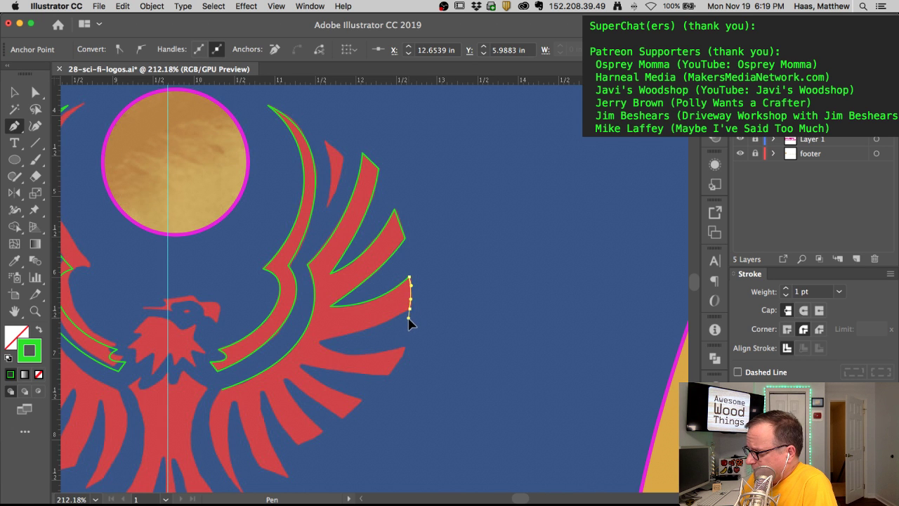
click(409, 310)
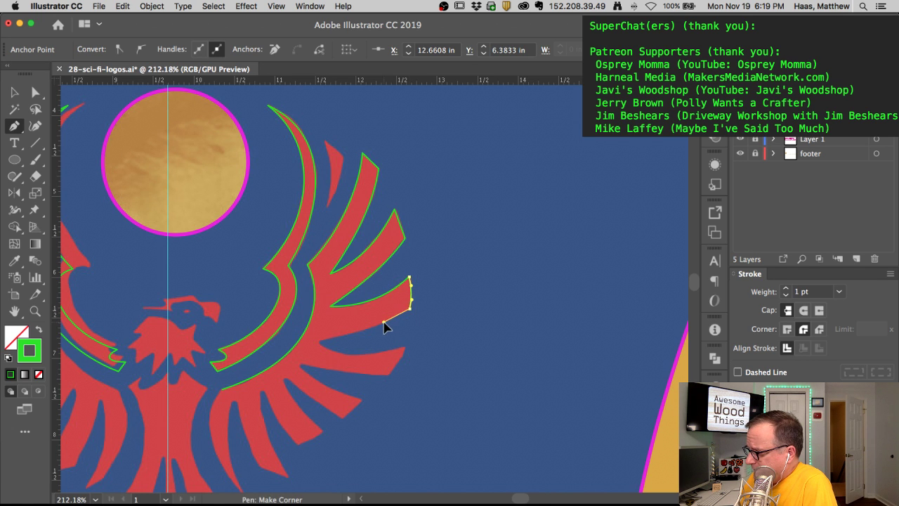
Step: Trace the third feather's lower edge back to the third gap and adjust the curve handle to fit
click(383, 324)
click(342, 335)
click(316, 341)
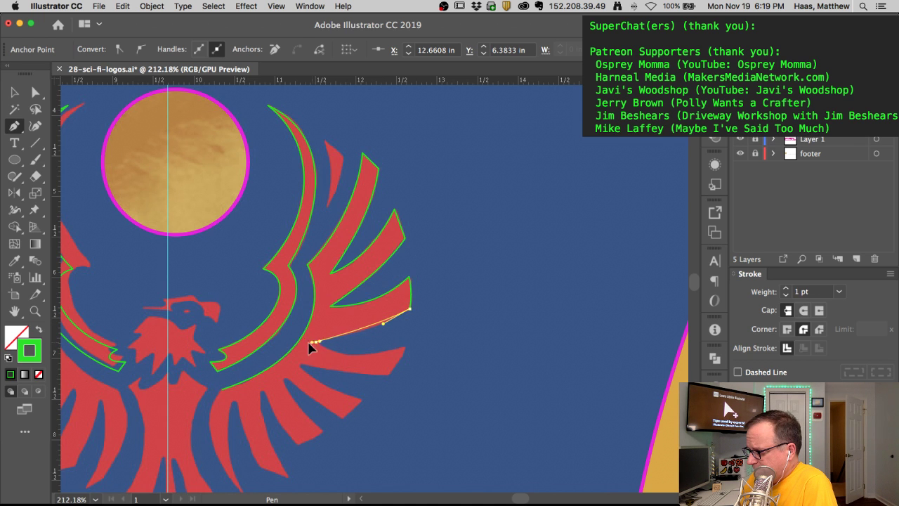
drag(288, 347, 288, 347)
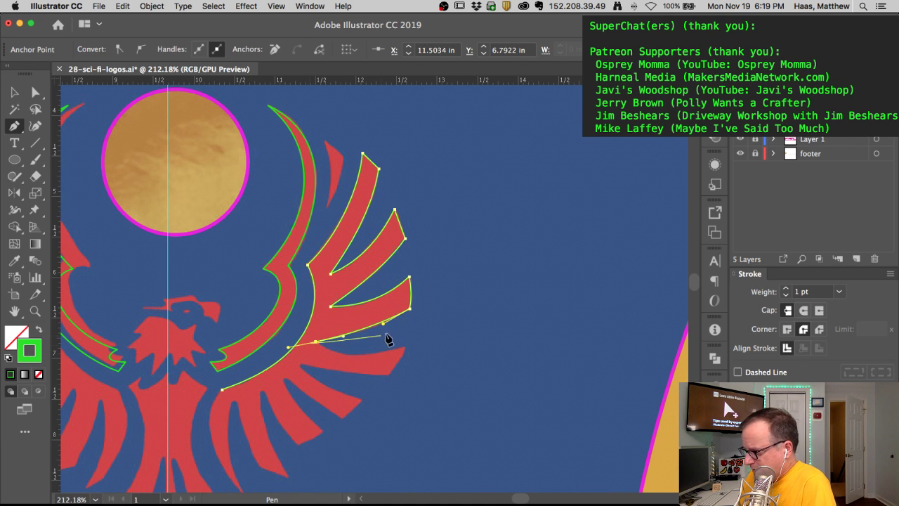
drag(383, 324, 385, 332)
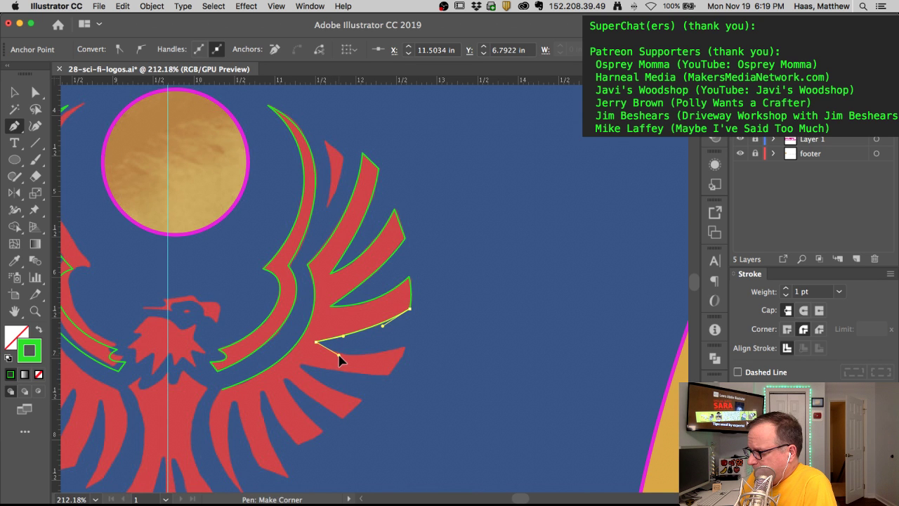
Step: Trace the fourth feather from its upper edge around the curved blunt end and along the lower edge to the fourth gap
drag(403, 347, 448, 333)
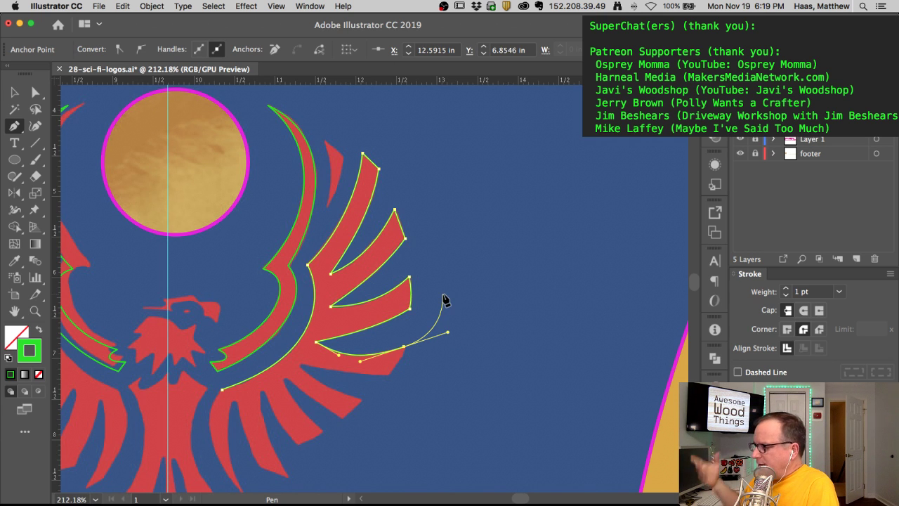
click(403, 348)
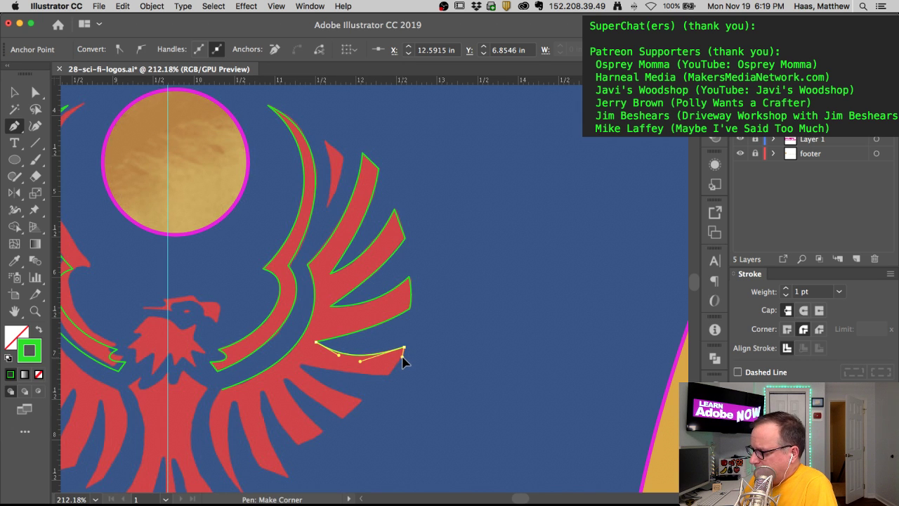
click(377, 388)
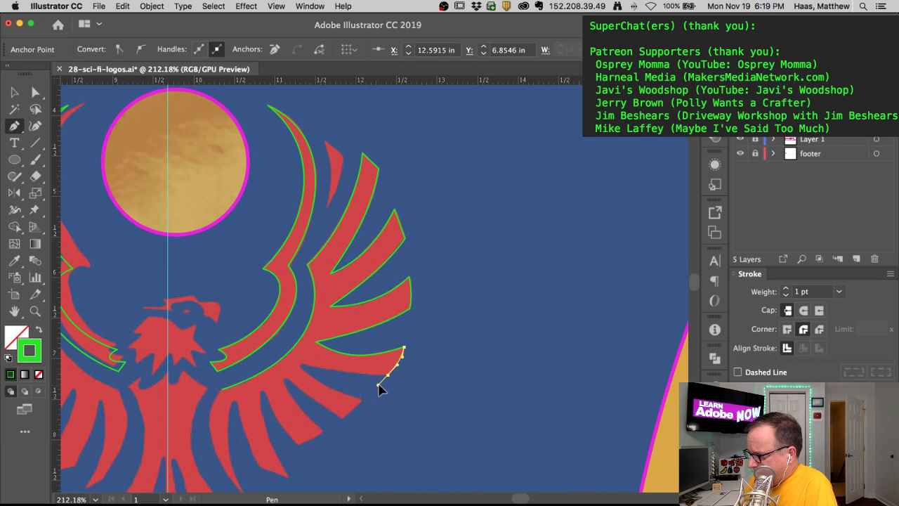
click(359, 376)
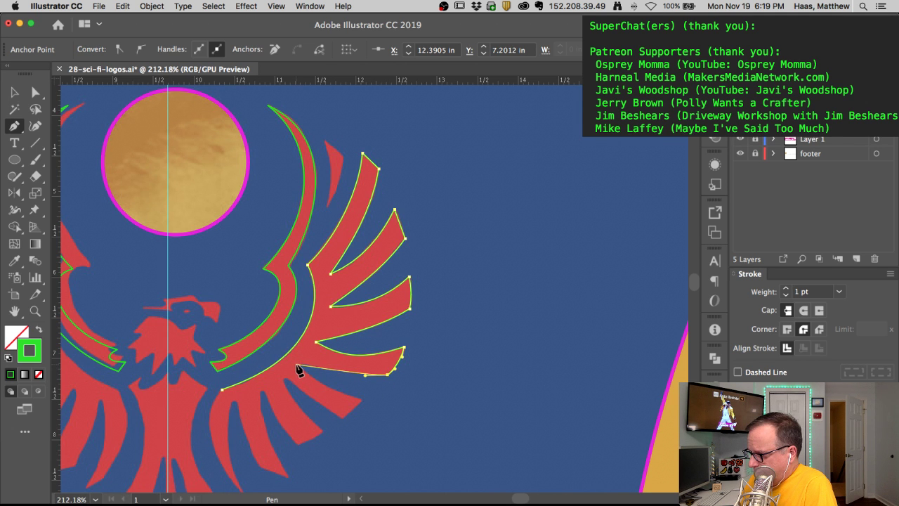
drag(277, 359, 297, 366)
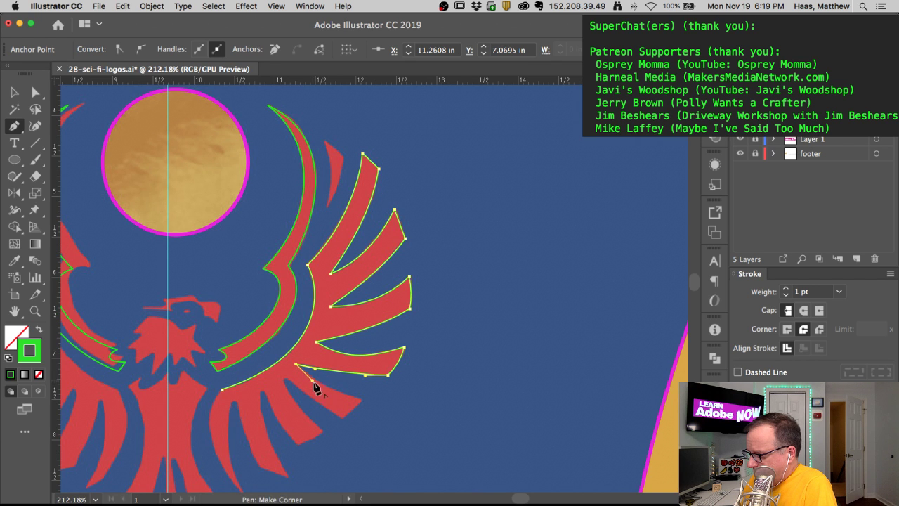
Step: Trace the fifth feather's curved upper edge, straight blunt end and lower edge back to the fifth gap
drag(360, 400, 392, 408)
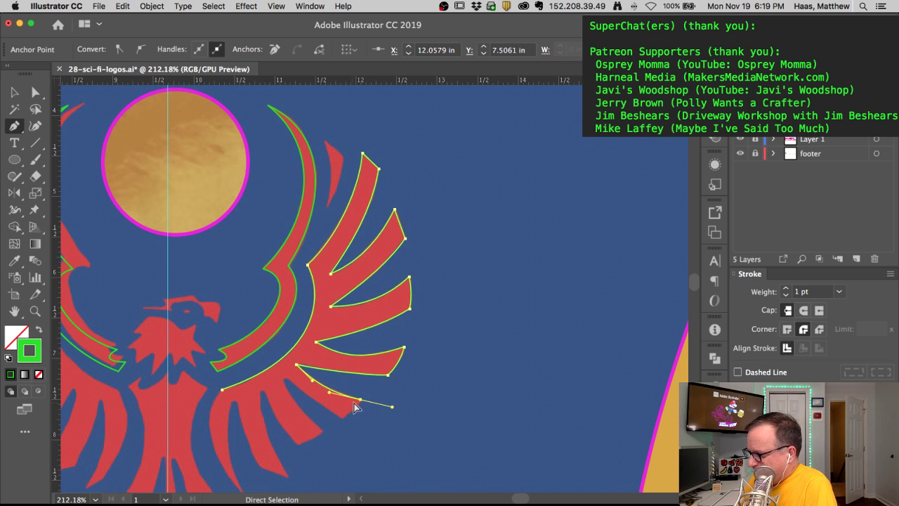
drag(360, 399, 362, 401)
click(361, 400)
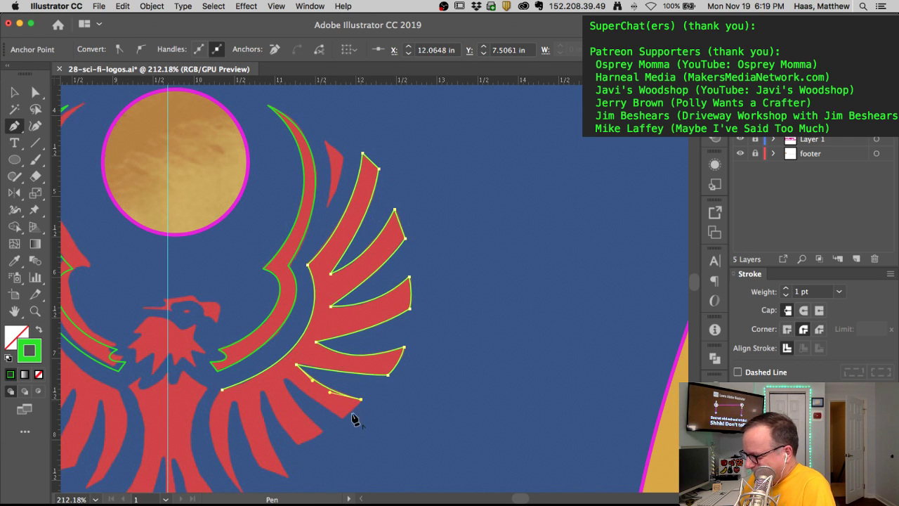
click(343, 417)
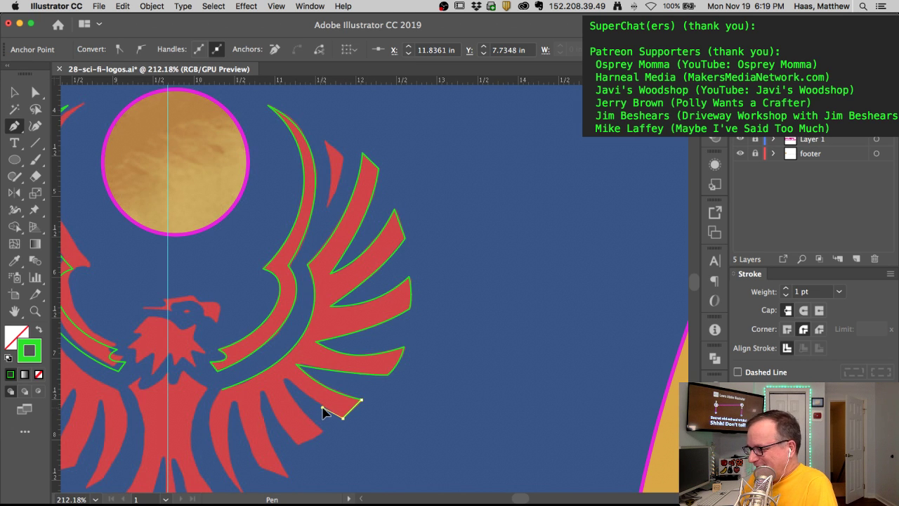
mouse_move(282, 377)
mouse_down()
mouse_move(264, 364)
mouse_move(271, 371)
mouse_up()
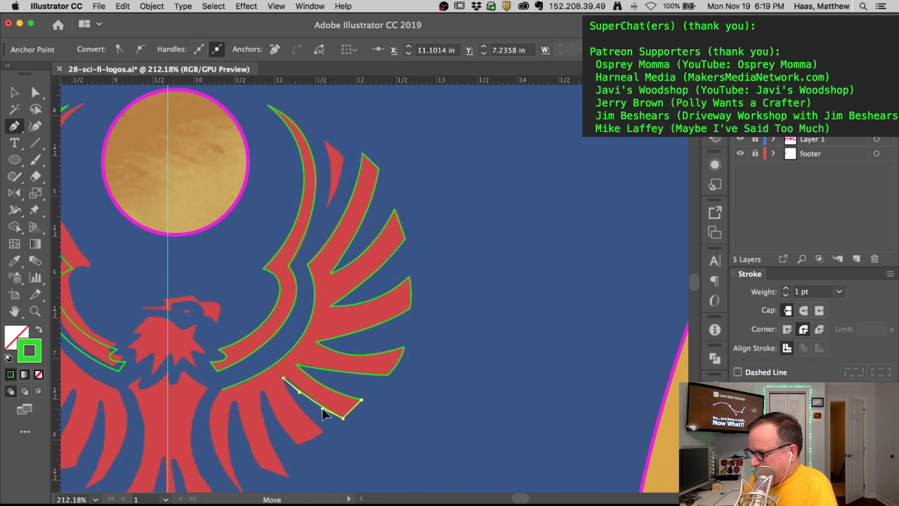
Step: Make the fifth gap a corner and trace the sixth feather's outer edge and slightly curved blunt end, finishing in a corner
super+click(285, 383)
click(292, 401)
drag(322, 431, 334, 434)
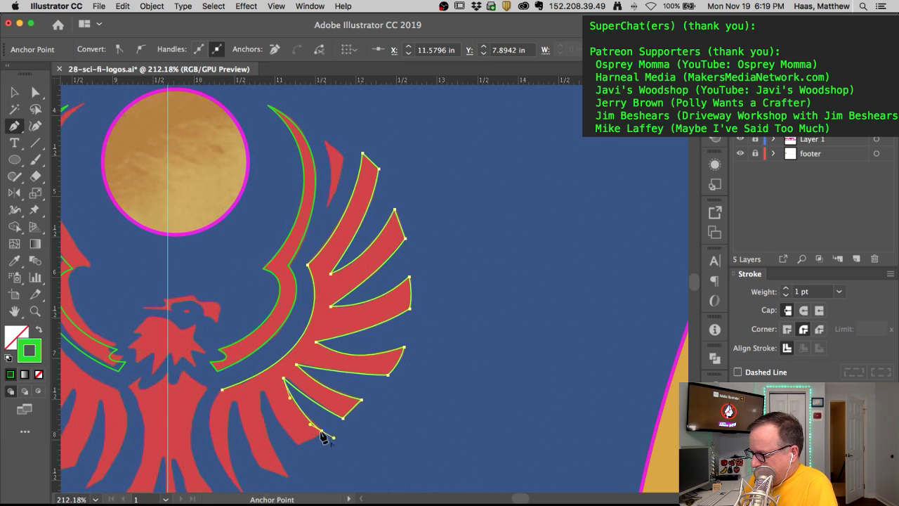
click(315, 434)
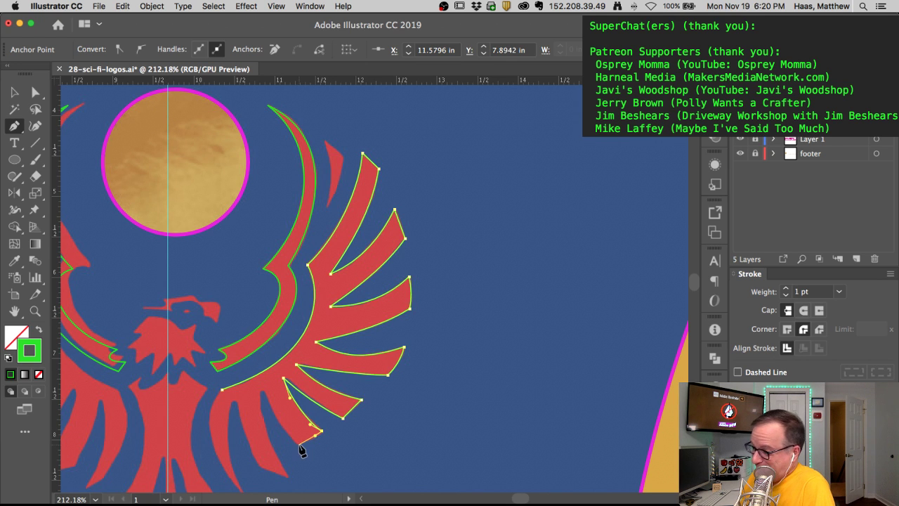
super+click(299, 447)
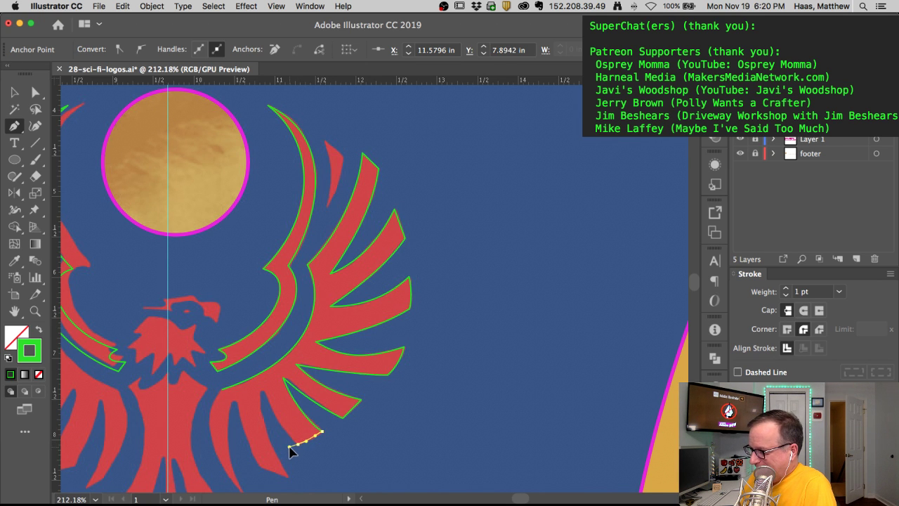
super+click(296, 447)
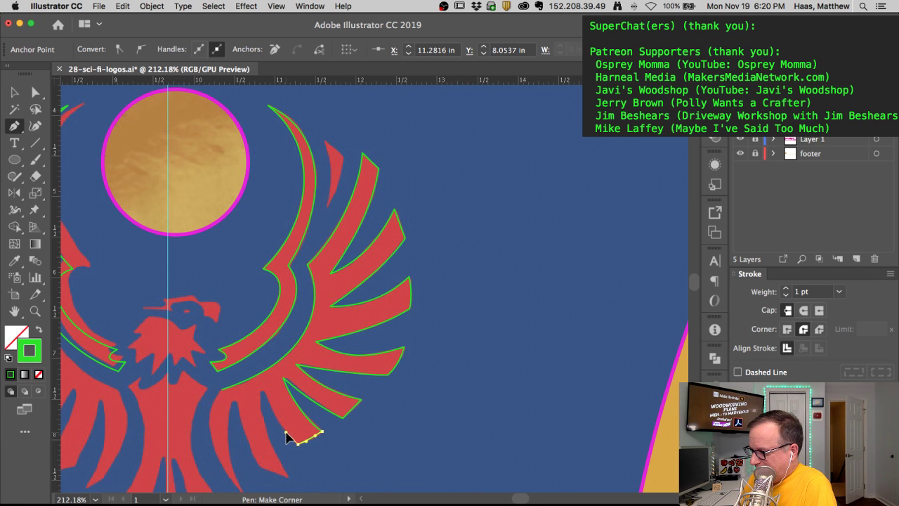
Step: Trace the sixth feather's inner edge back to the sixth gap and fit the gap's anchor point and handles
super+click(286, 433)
super+click(264, 396)
super+click(257, 379)
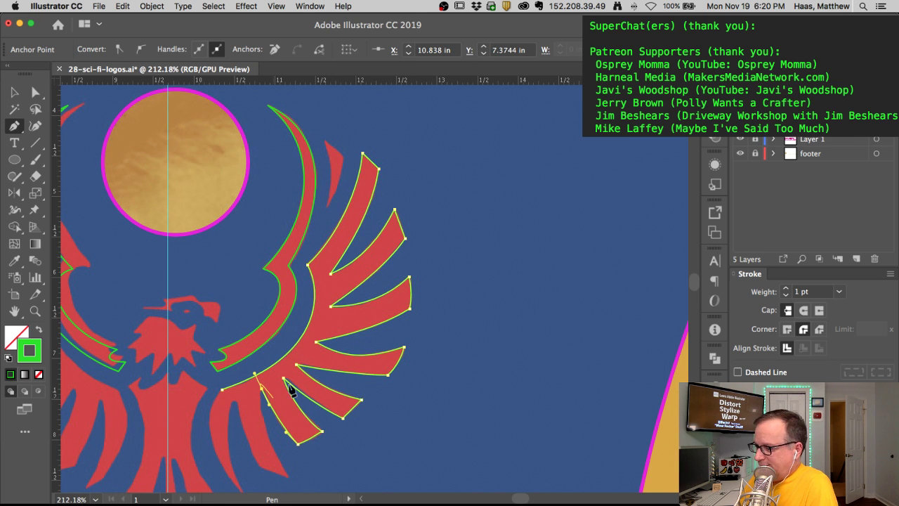
click(261, 390)
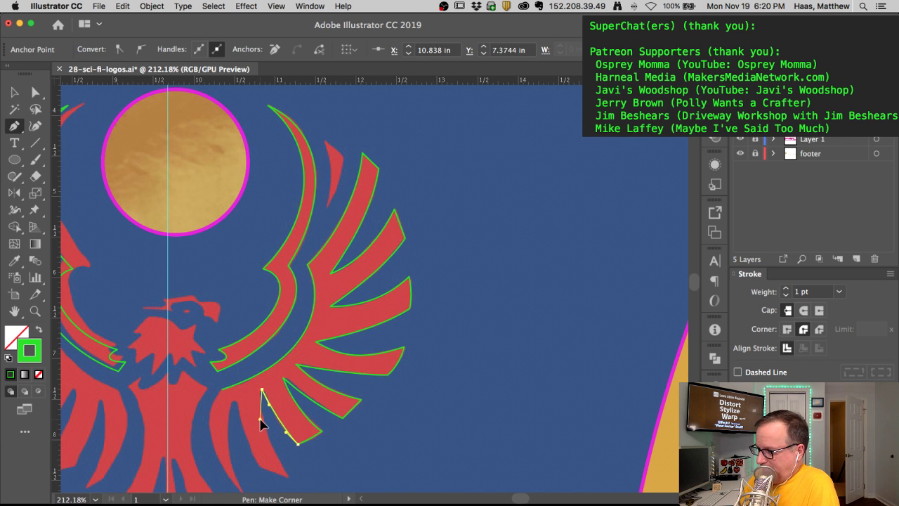
Step: Trace the seventh feather's outer edge, angled end and inner edge up to the last gap, with corners at the tip and gap
click(259, 421)
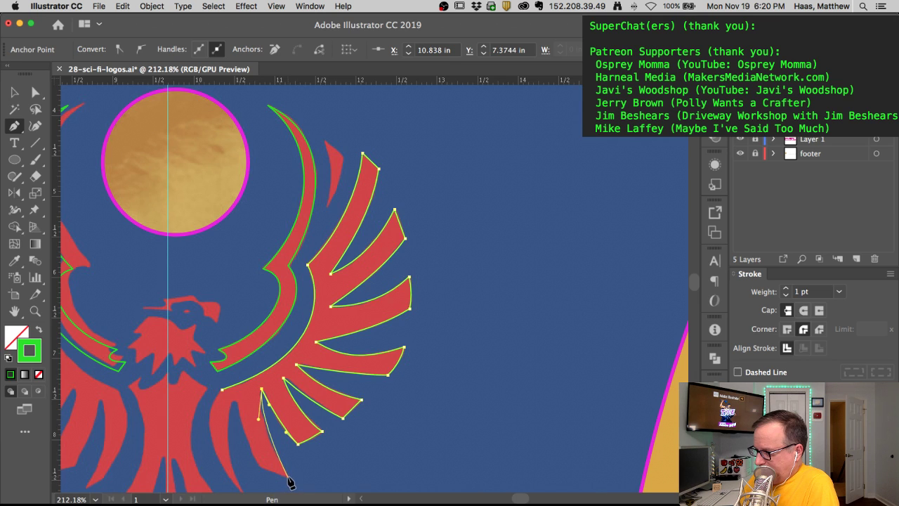
click(287, 478)
scroll(294, 476, down, 3)
click(309, 464)
drag(269, 393, 266, 394)
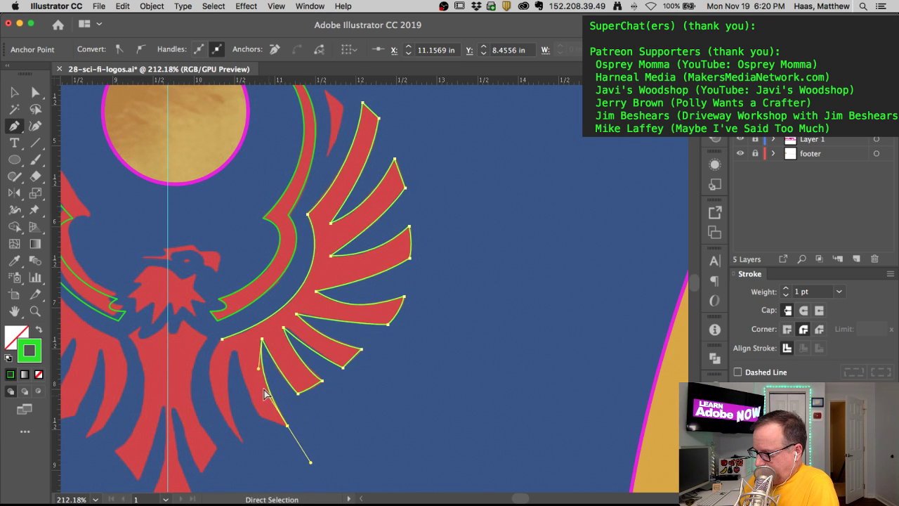
click(259, 373)
super+click(286, 430)
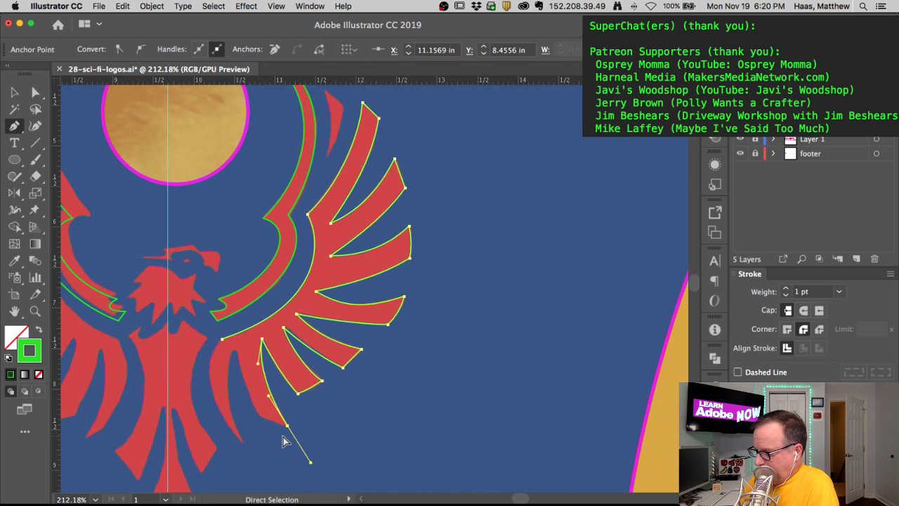
click(287, 426)
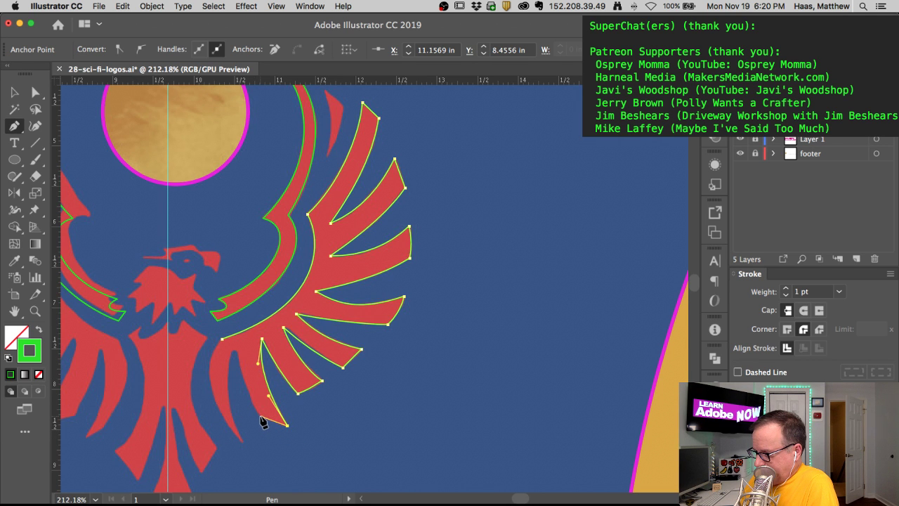
click(260, 420)
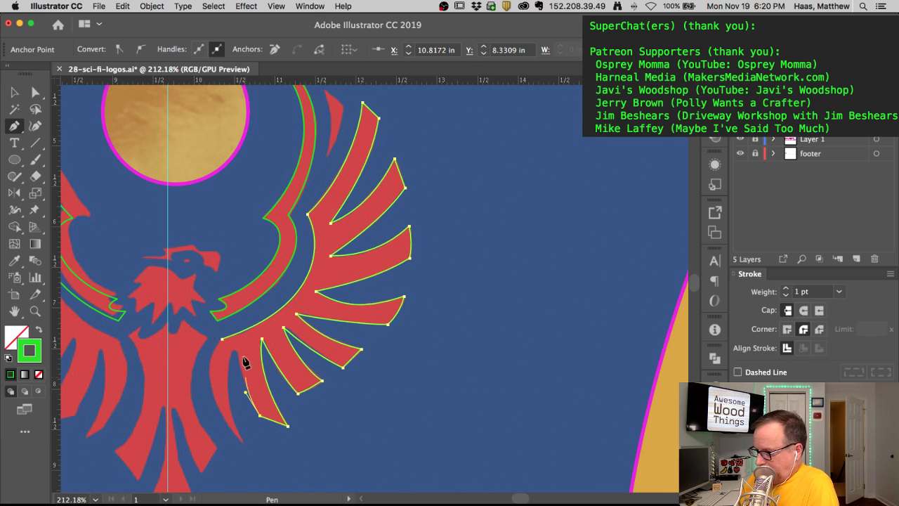
drag(235, 347, 222, 364)
Step: Trace both edges of the innermost pointed feather, close the wing outline at its starting point and deselect it
drag(242, 442, 258, 474)
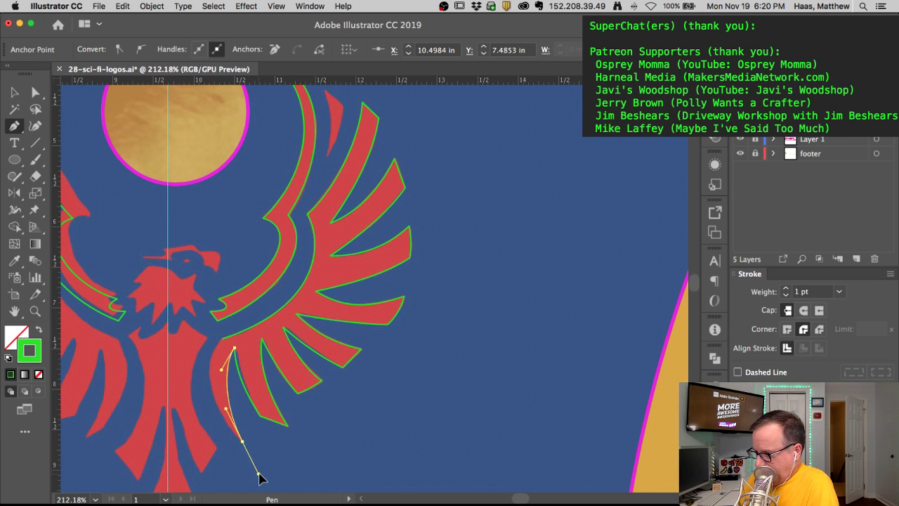
click(242, 442)
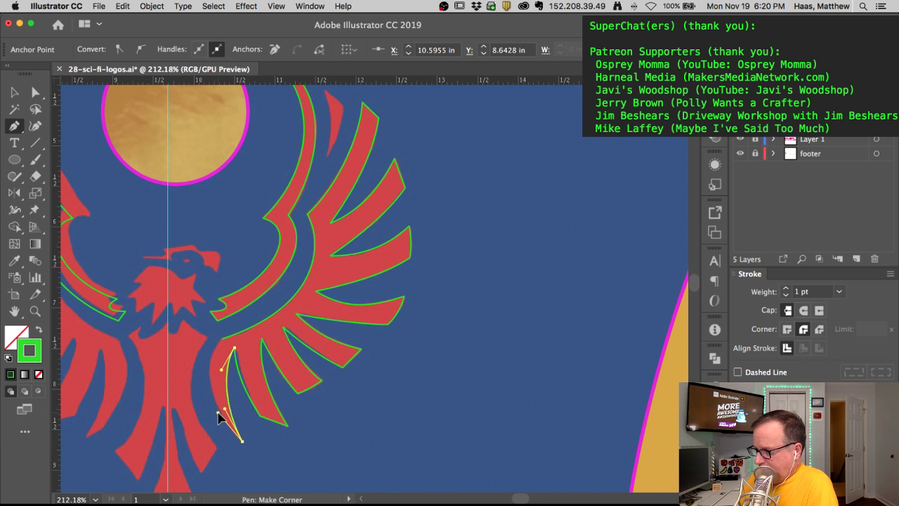
drag(223, 343, 248, 315)
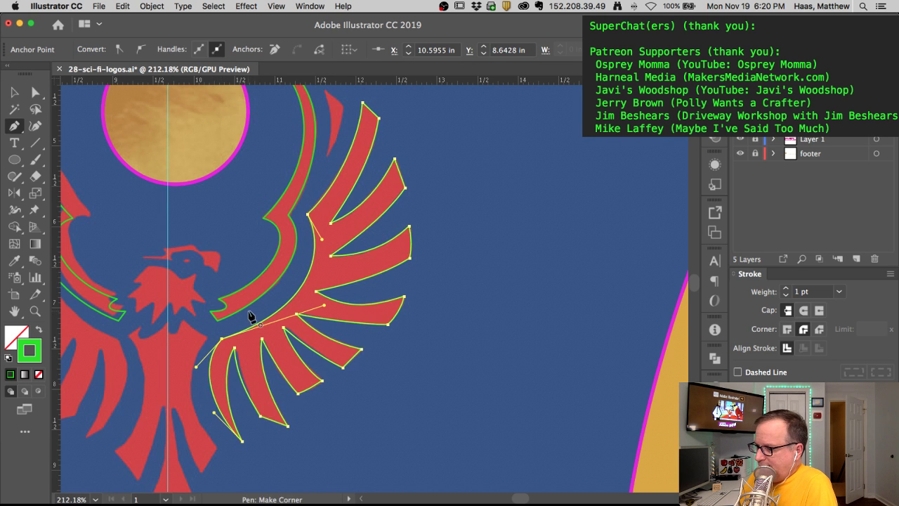
super+click(360, 372)
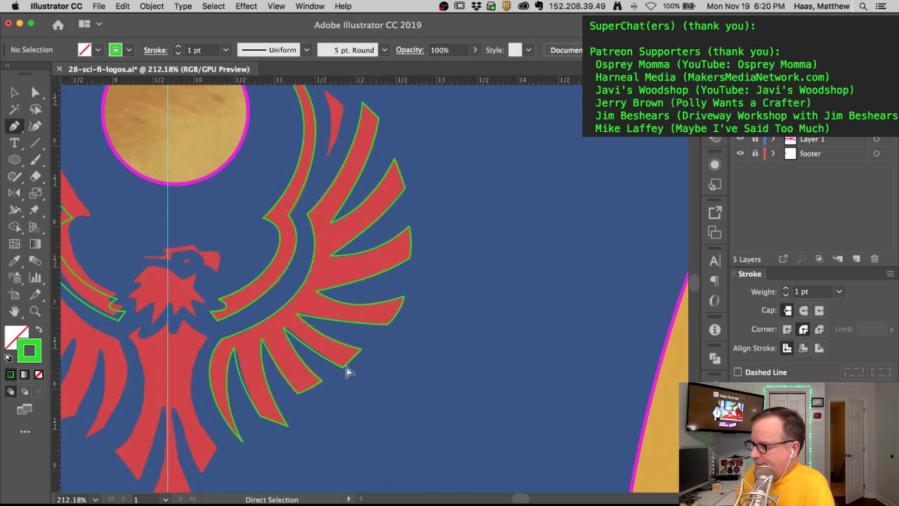
Step: Refine the last gap's anchor point and the seventh feather's inner curve handles to fit the reference, then deselect the outline
super+click(235, 355)
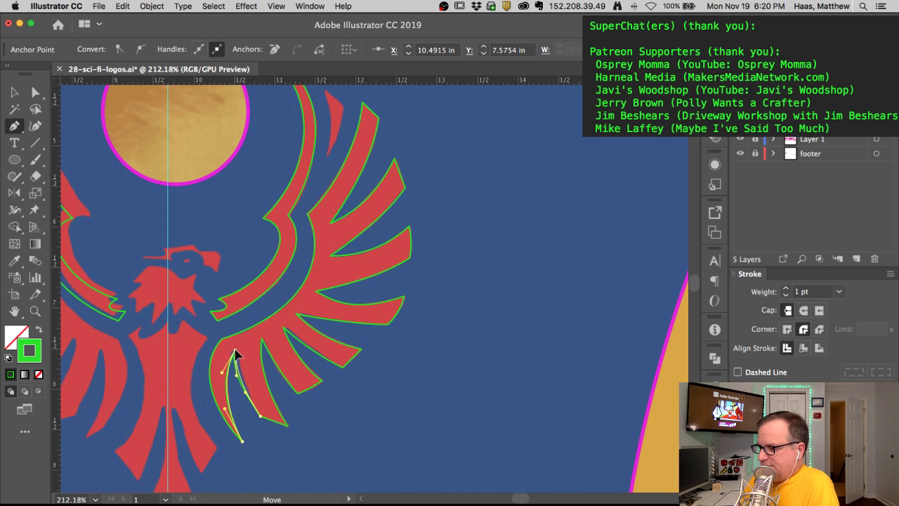
super+click(238, 404)
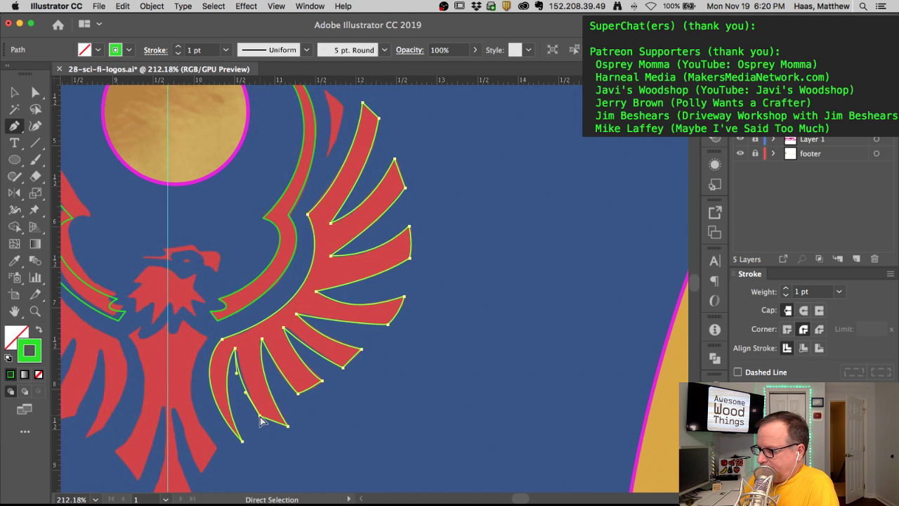
super+click(246, 397)
super+click(254, 372)
super+click(485, 267)
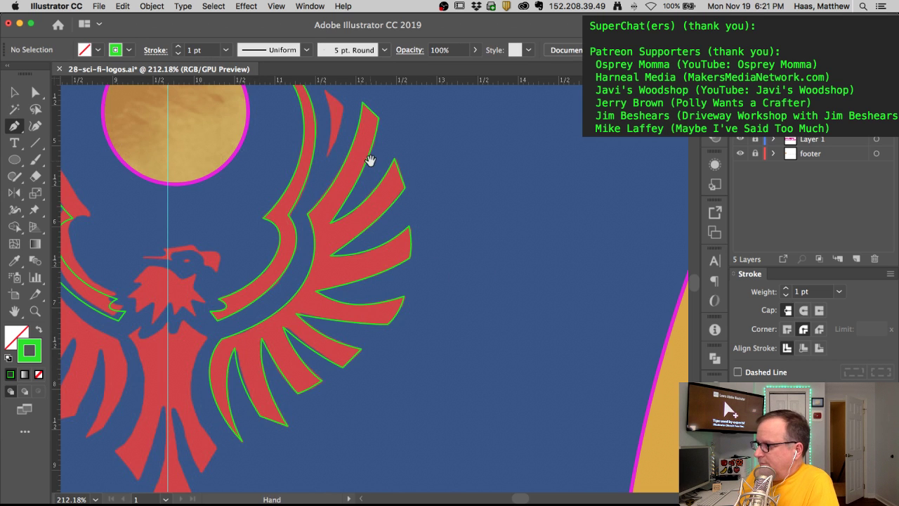
Step: Start a path on the small detached feather above the wing, tracing its short straight upper edge
drag(372, 157, 383, 297)
click(346, 267)
click(391, 277)
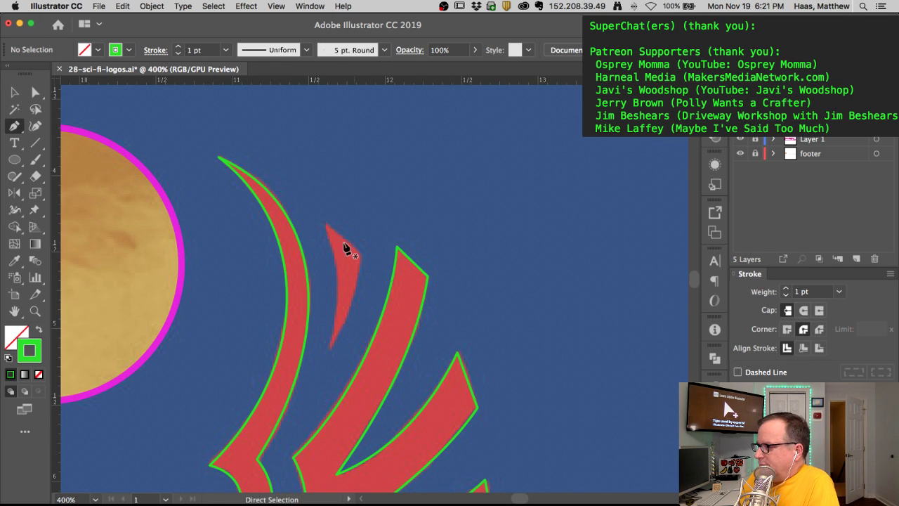
super+click(405, 254)
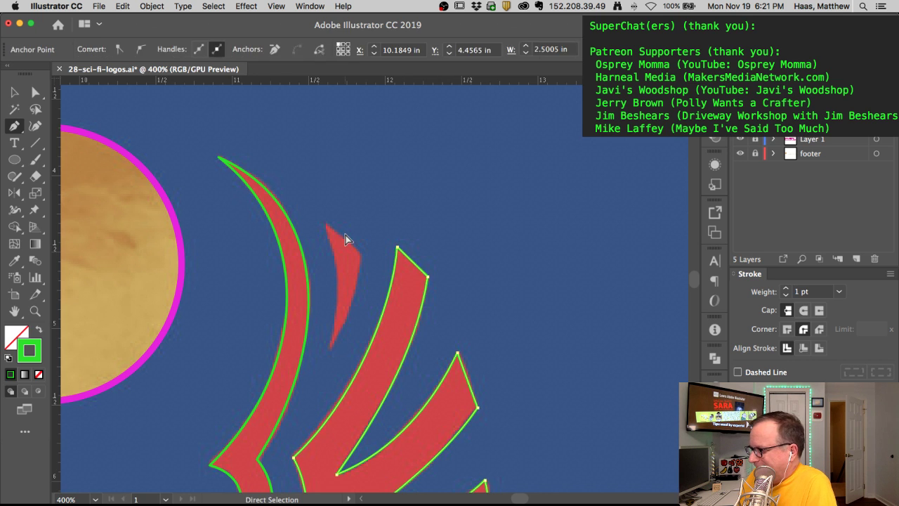
super+click(314, 222)
click(323, 224)
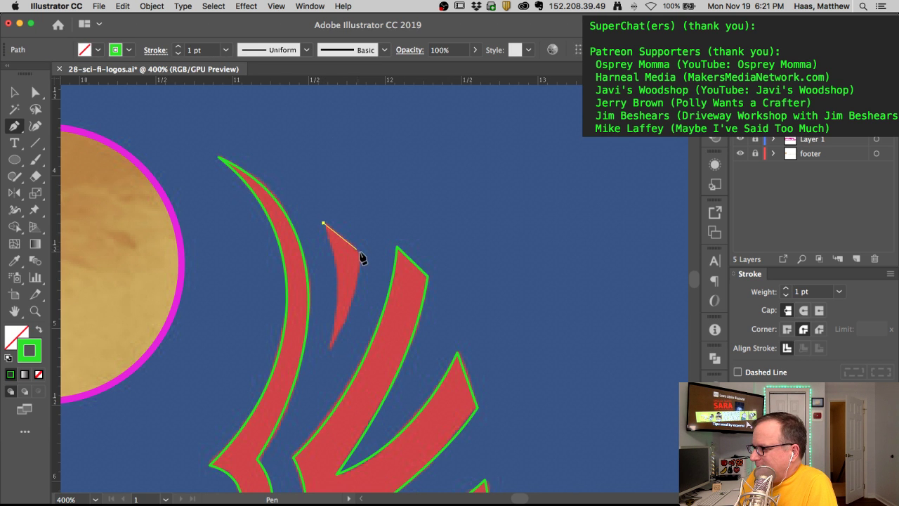
click(360, 253)
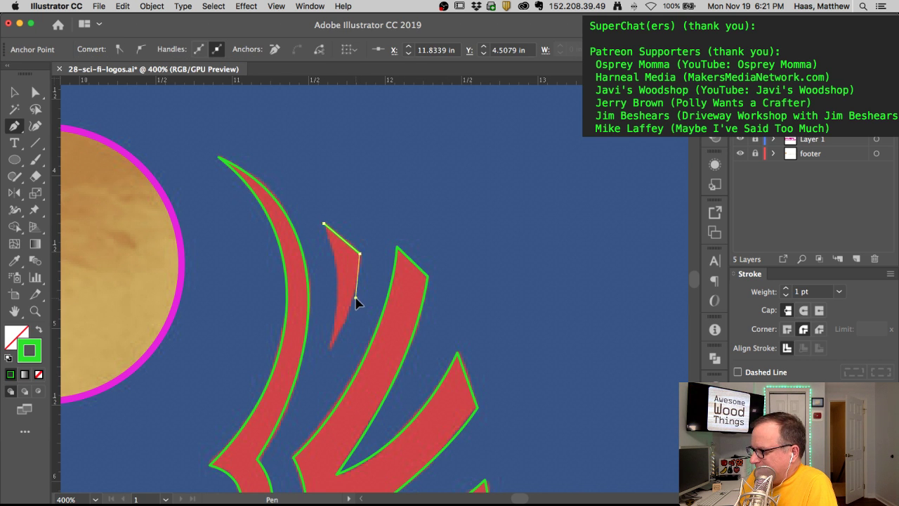
Step: Trace the small feather's outer curve to its pointed lower tip and its inner curve back to close the path, then deselect it
click(357, 294)
drag(330, 347, 316, 366)
click(330, 347)
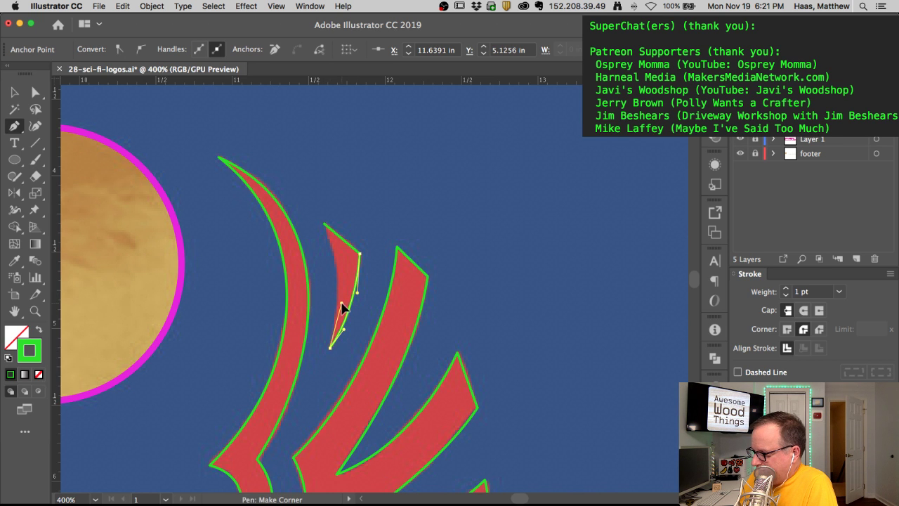
drag(325, 223, 309, 199)
super+click(336, 186)
Step: Reflect a copy of the right wing's main feather outline and small detached feather across the vertical centre guide, then deselect
alt+super+click(360, 303)
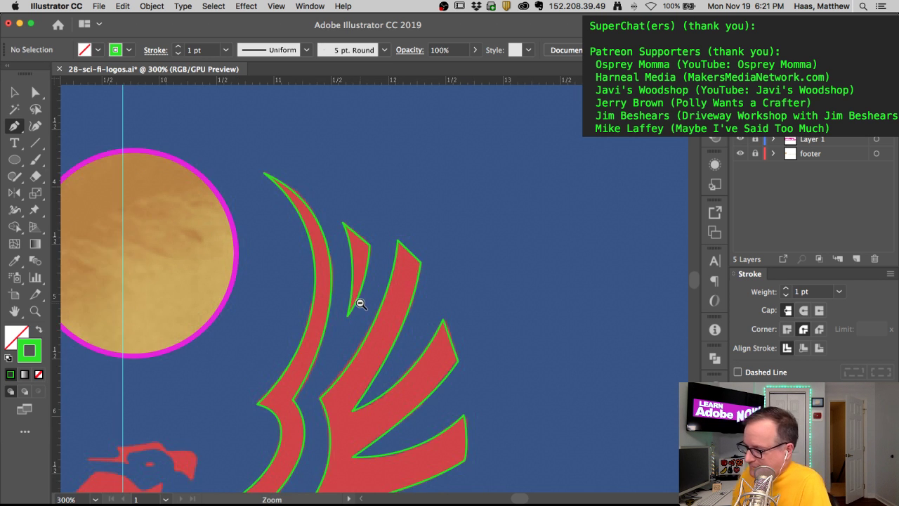
alt+super+click(360, 303)
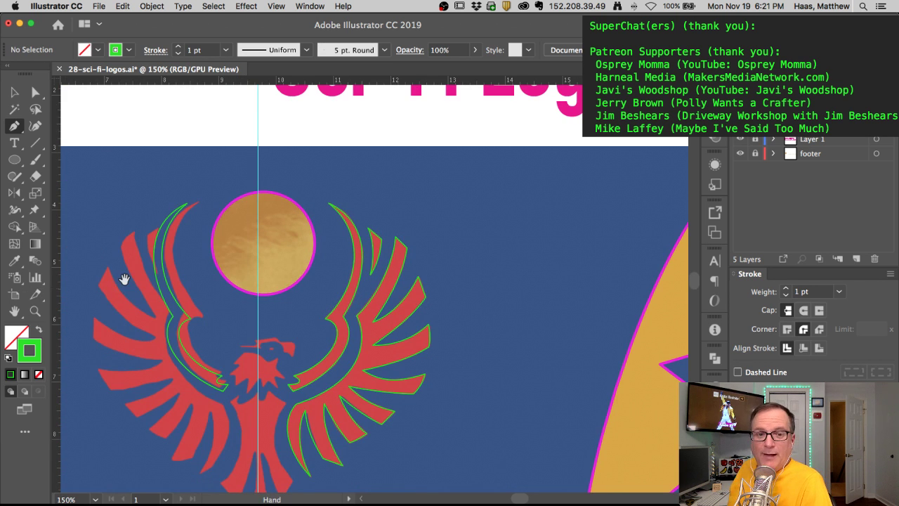
super+click(364, 288)
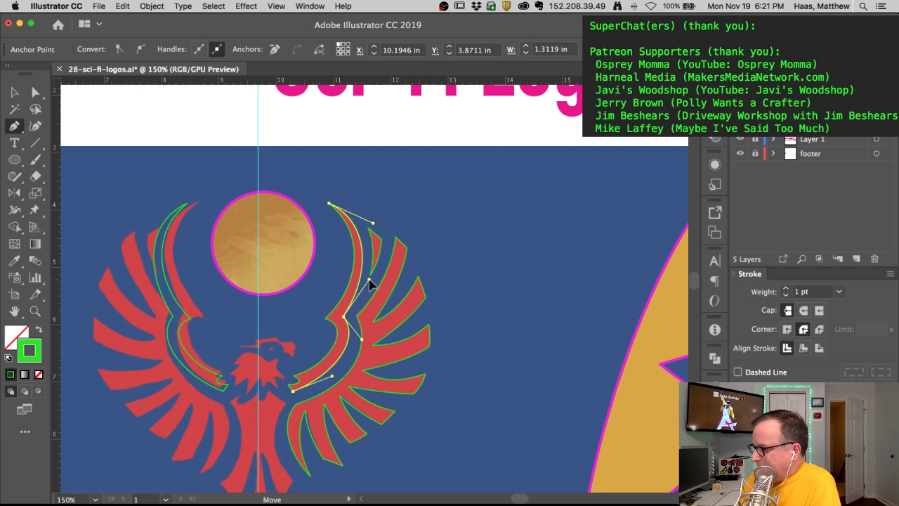
super+click(414, 266)
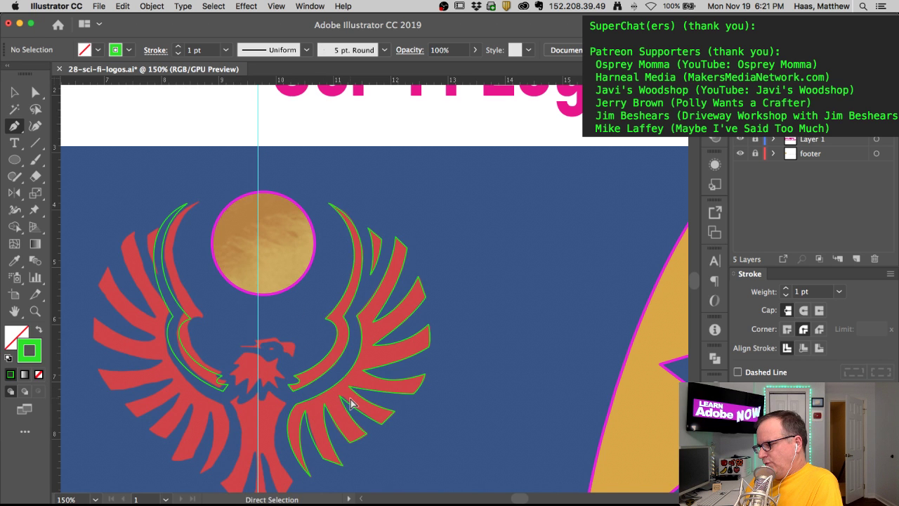
scroll(332, 395, down, 3)
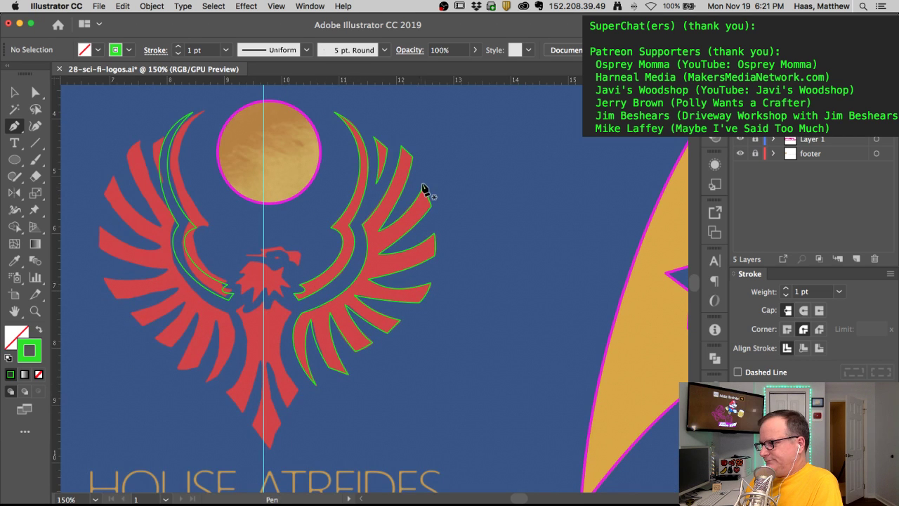
super+click(394, 323)
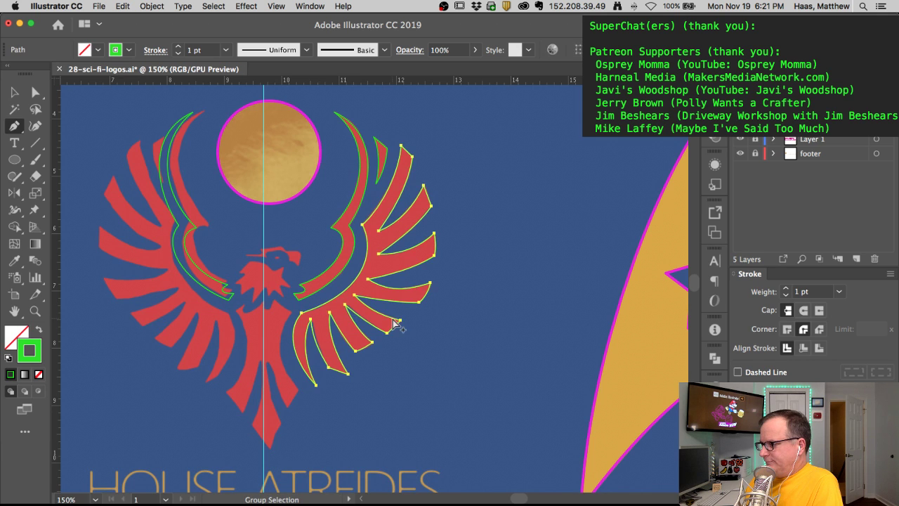
shift+super+click(386, 155)
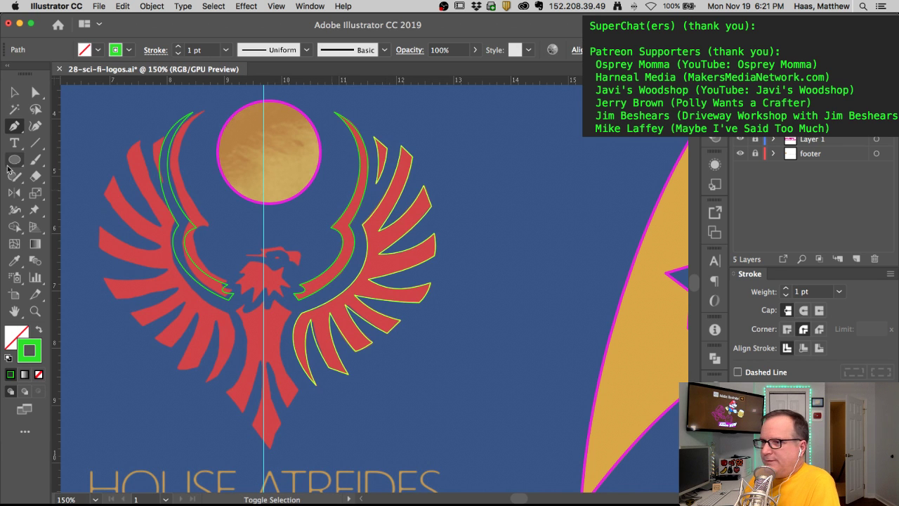
click(13, 194)
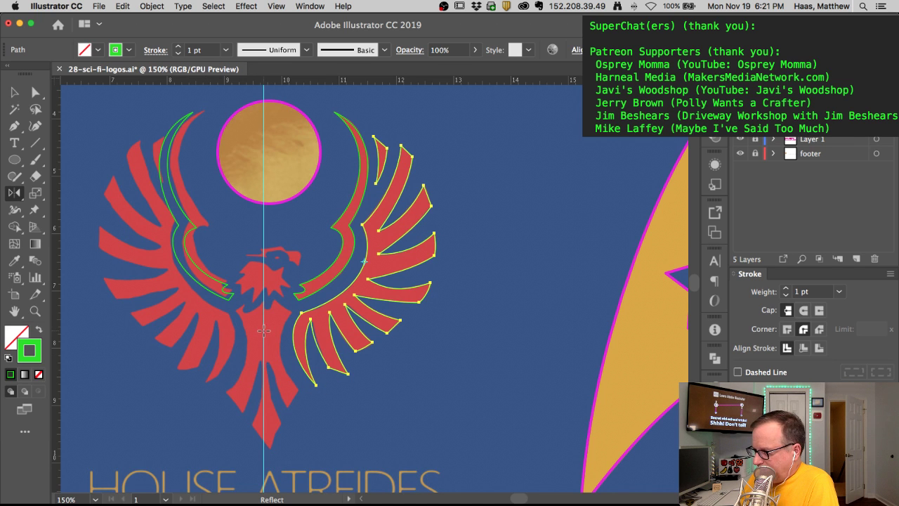
drag(275, 337, 237, 294)
super+click(291, 317)
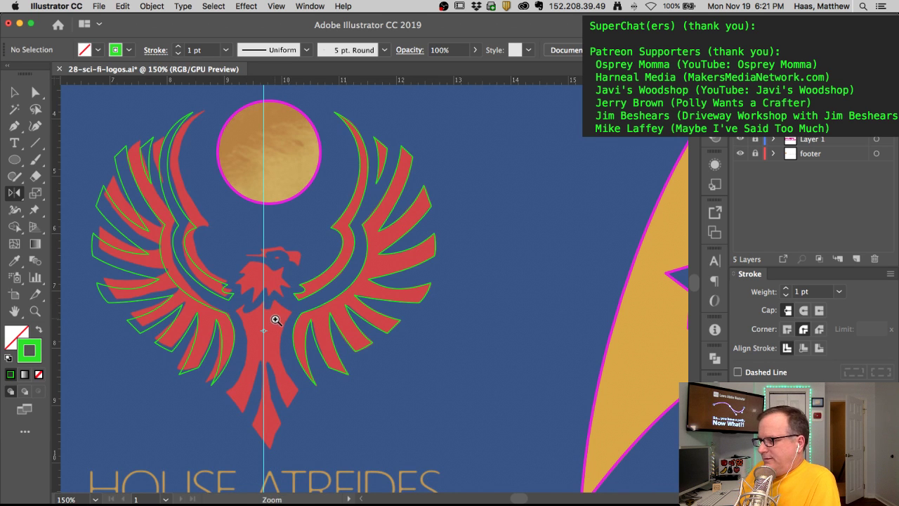
Step: Start a path at the upper right corner of the bird's neck plumage, tracing straight edges to the first pointed tip
key(super+equal)
drag(273, 344, 281, 239)
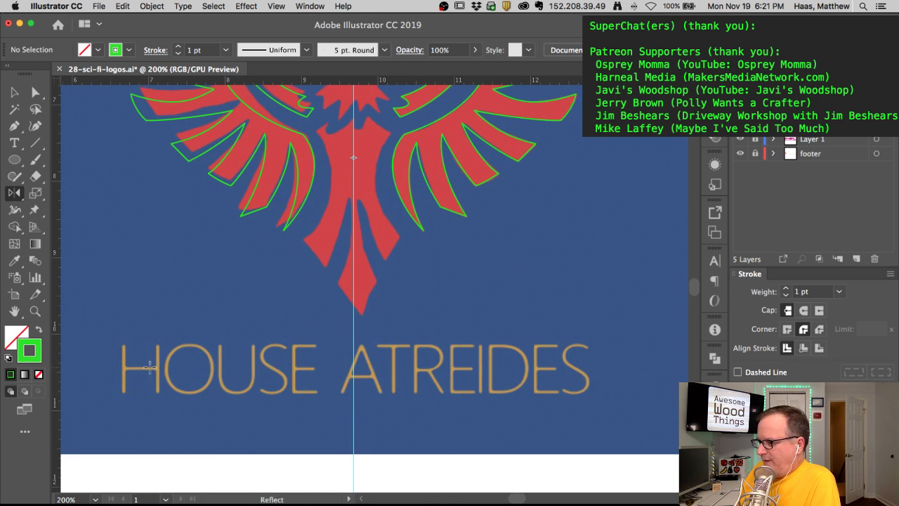
drag(355, 201, 344, 353)
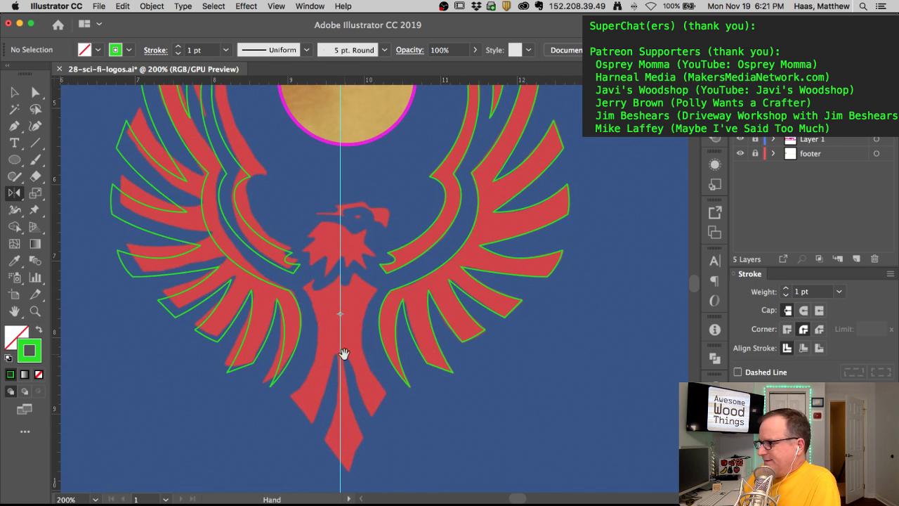
click(375, 279)
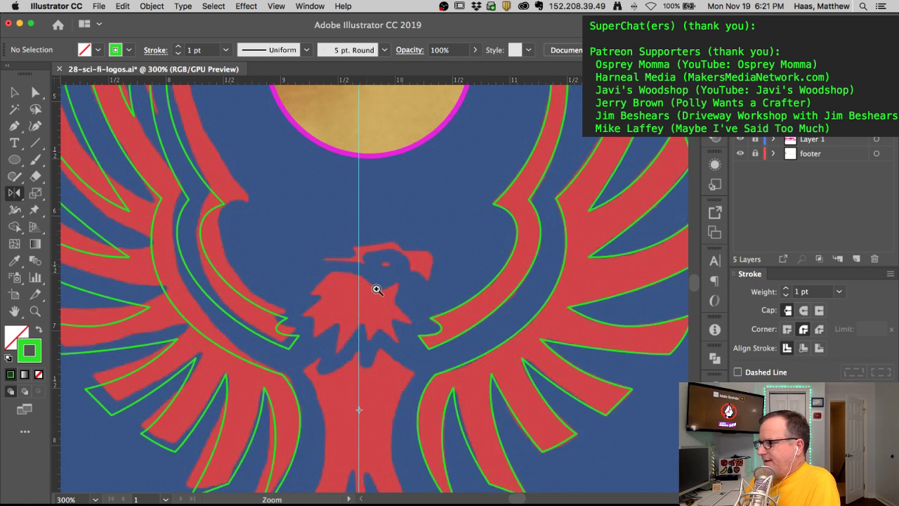
click(377, 290)
drag(362, 295, 336, 351)
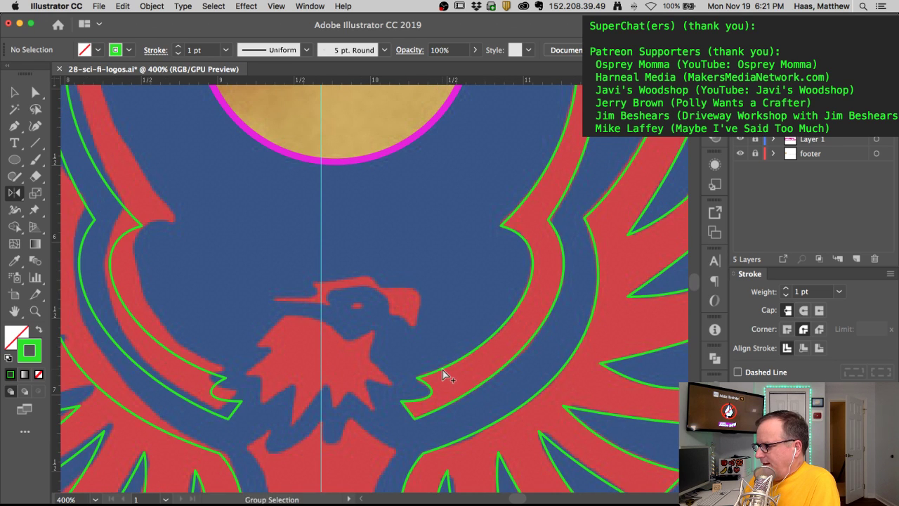
click(443, 369)
click(427, 356)
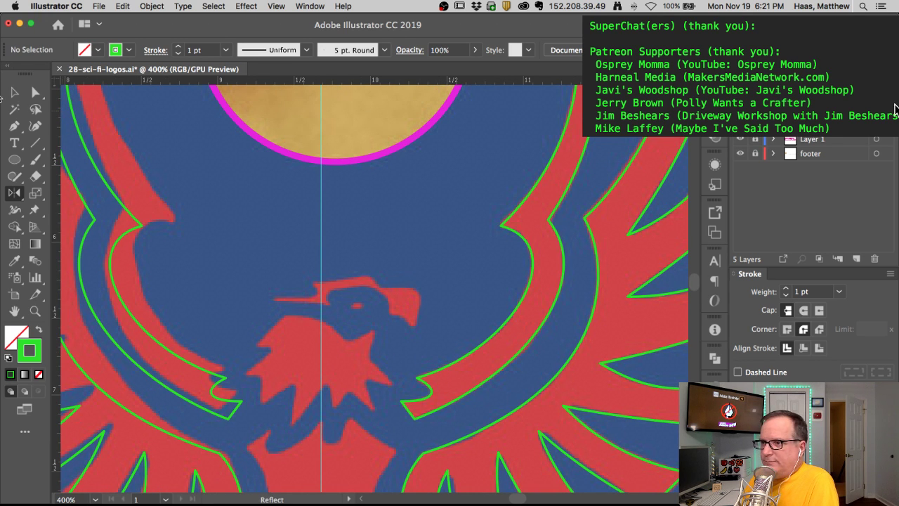
click(14, 125)
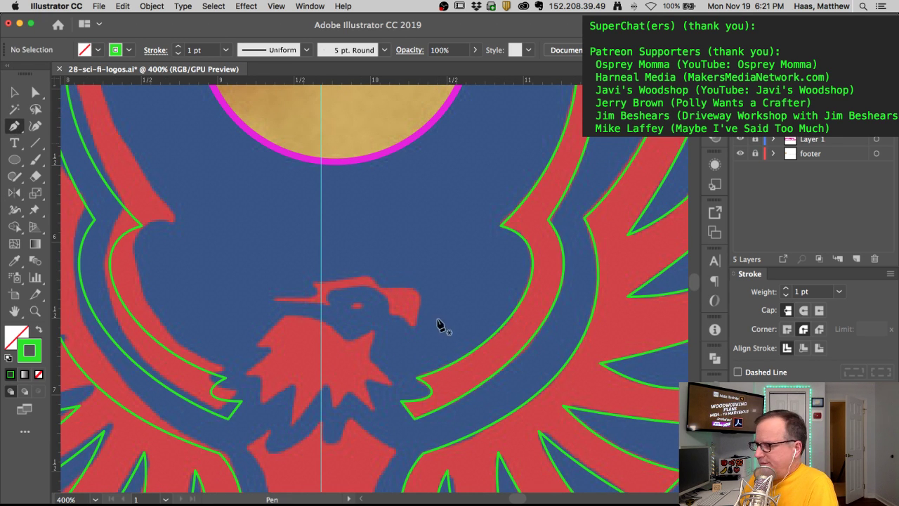
click(373, 330)
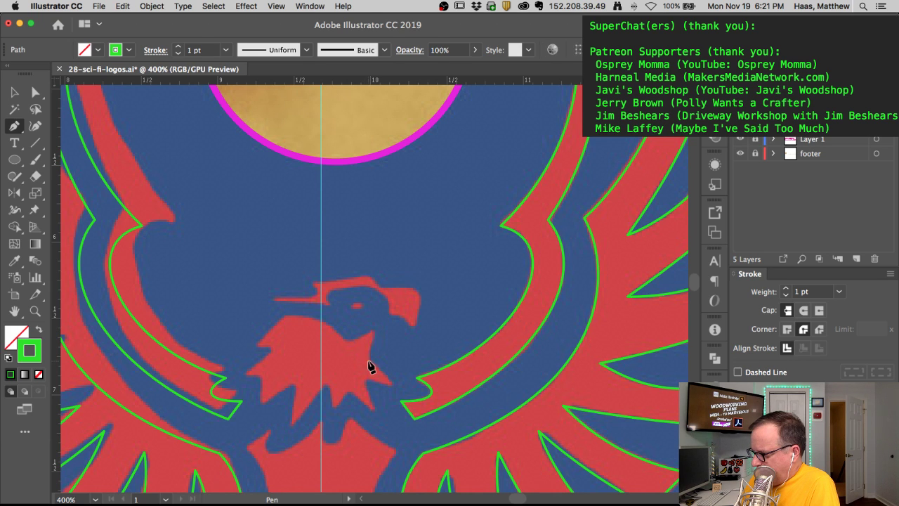
click(367, 360)
click(390, 384)
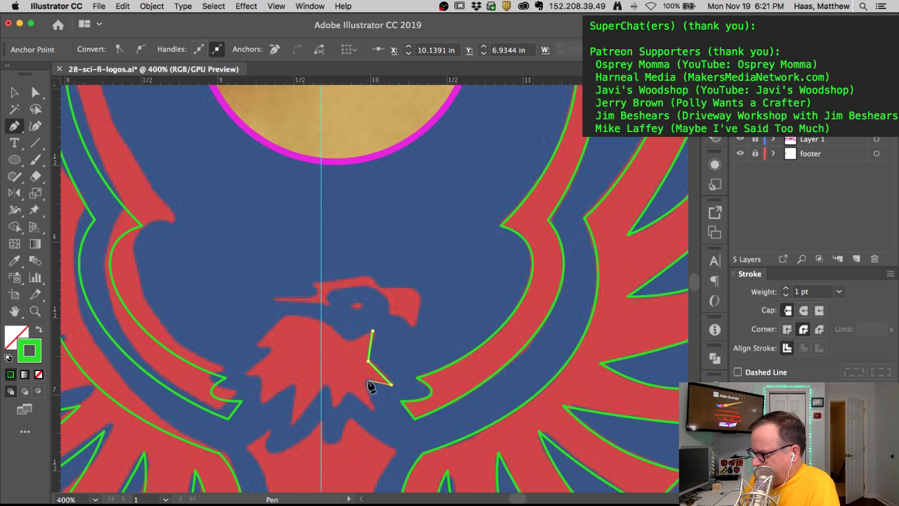
Step: Continue the neck plumage path with straight segments through the next notches to its second and third pointed tips
click(362, 380)
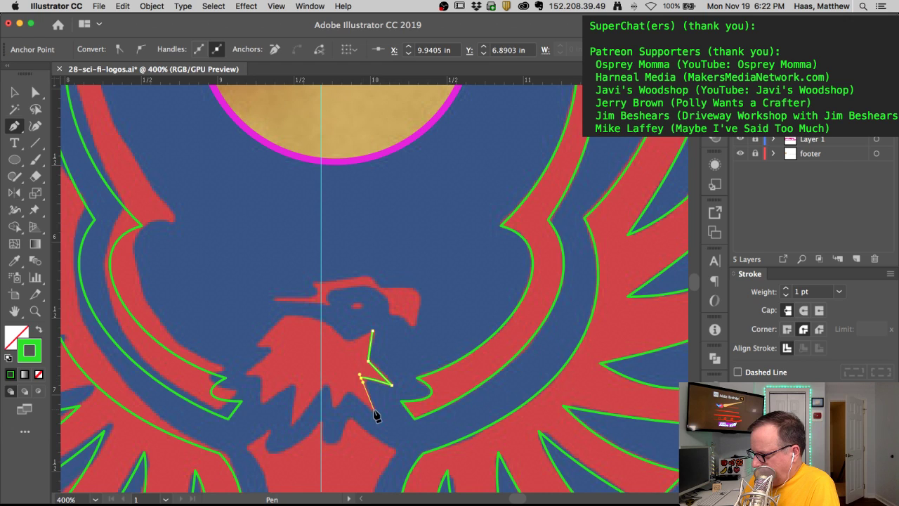
key(super+z)
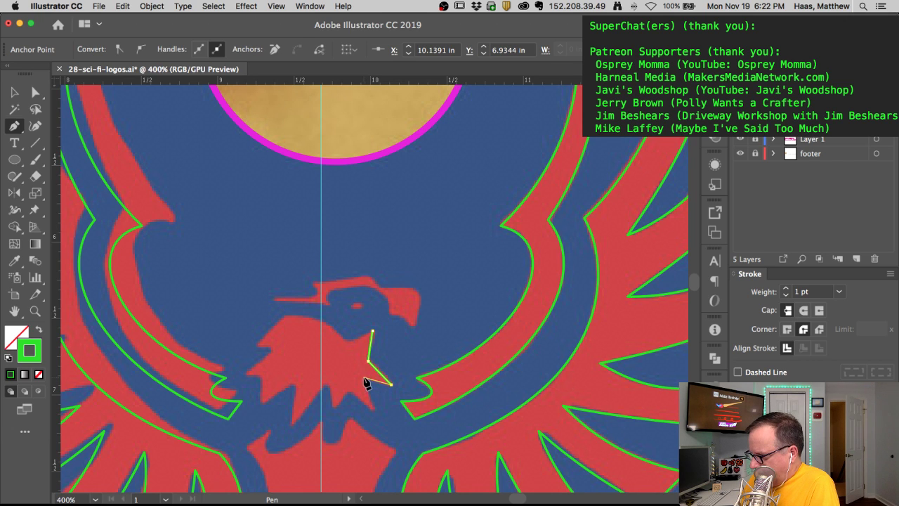
click(362, 378)
click(373, 410)
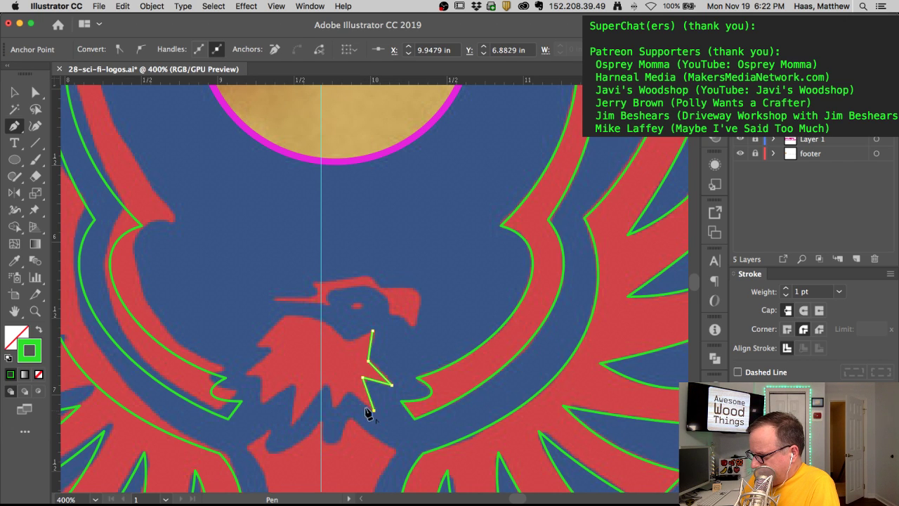
click(347, 387)
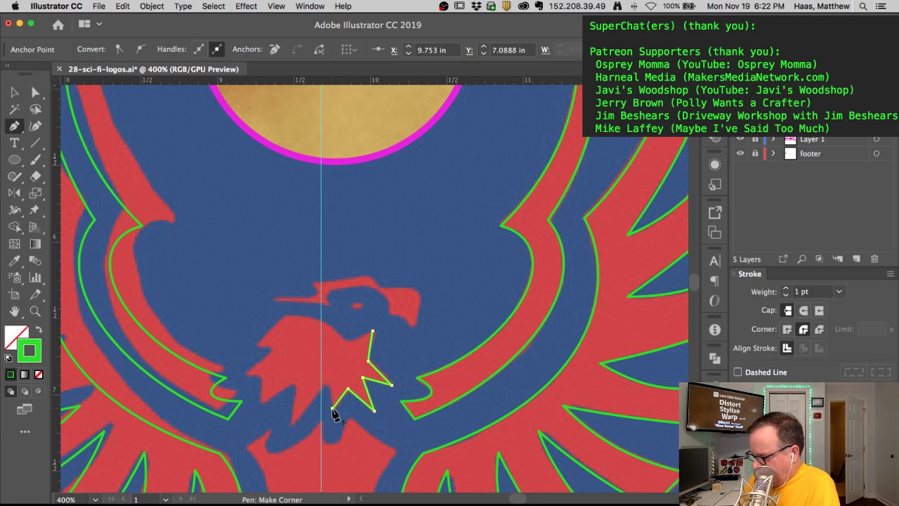
click(333, 409)
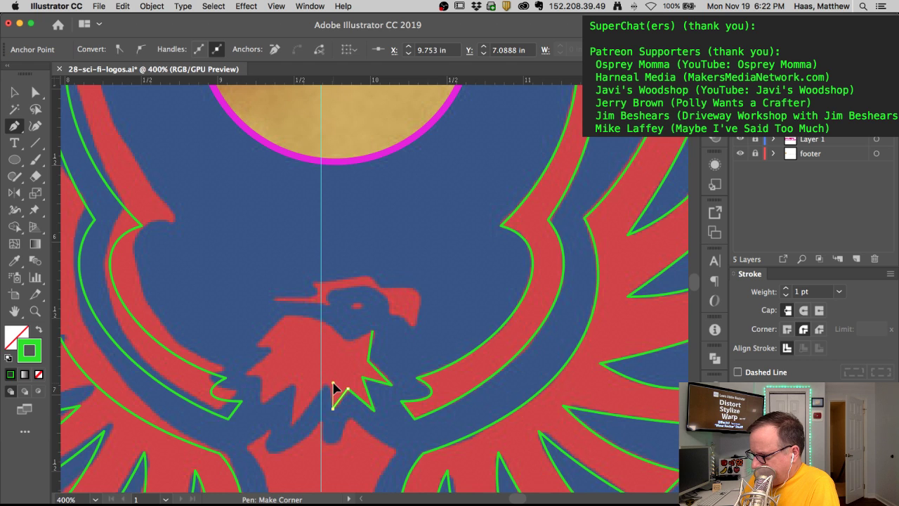
Step: Trace the two curved gaps along the plumage's lower edge, placing anchors on its fourth and fifth pointed tips
click(334, 388)
drag(293, 424, 257, 376)
click(295, 314)
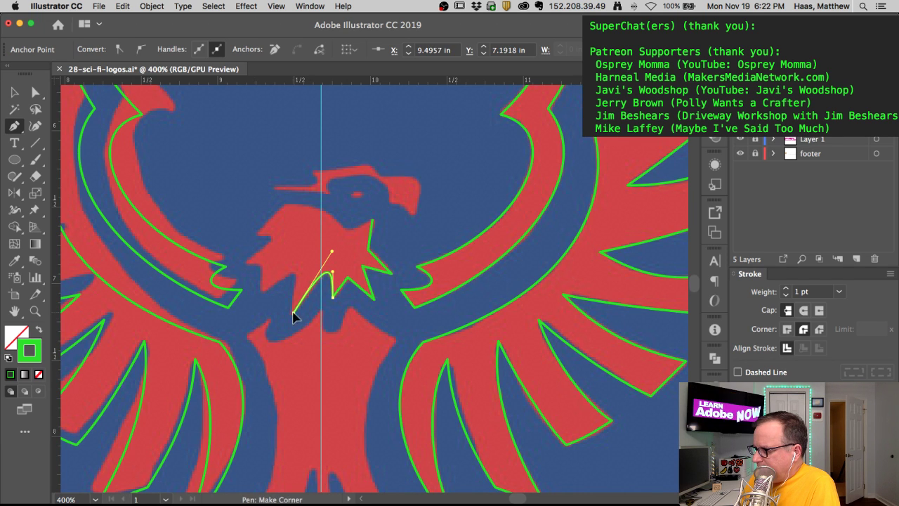
drag(261, 289, 225, 320)
drag(298, 293, 297, 264)
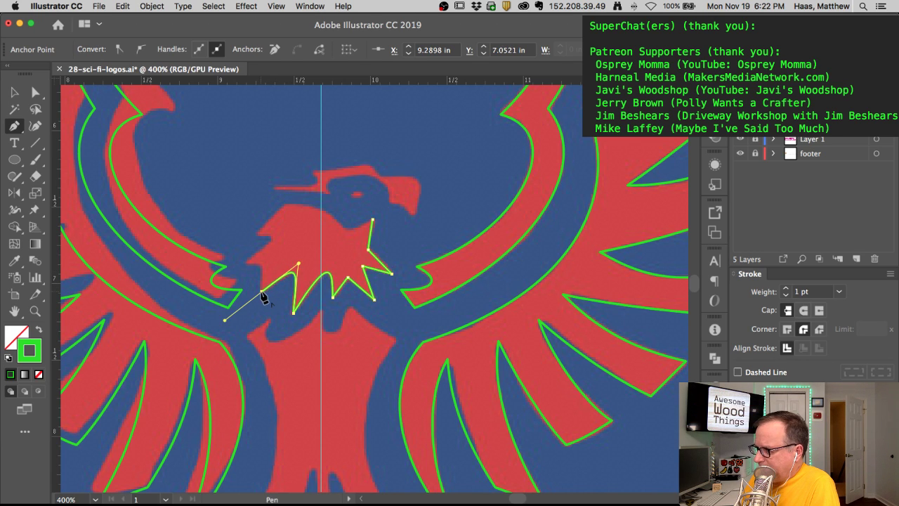
Step: Trace the curved gaps around the plumage's leftmost tip up to the tip above it, then deselect the open path
click(262, 281)
drag(247, 263, 228, 266)
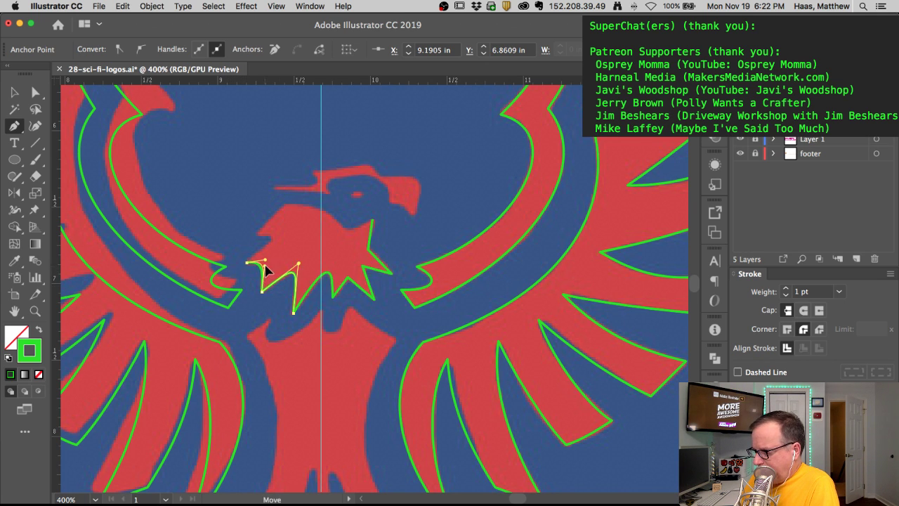
drag(264, 260, 297, 223)
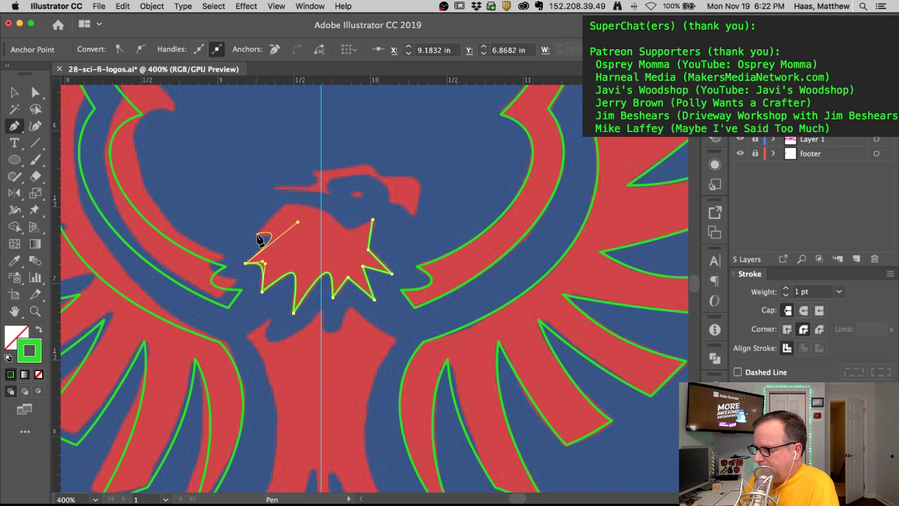
click(258, 235)
super+click(293, 229)
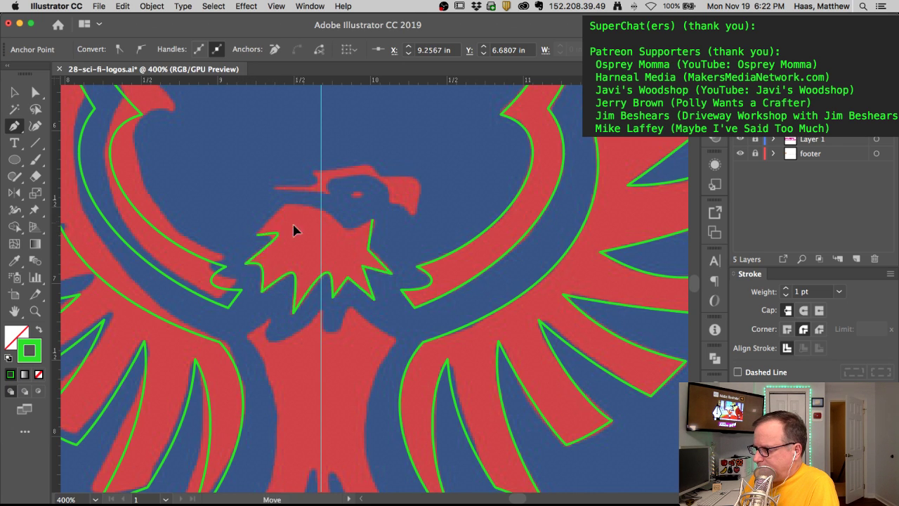
super+click(305, 267)
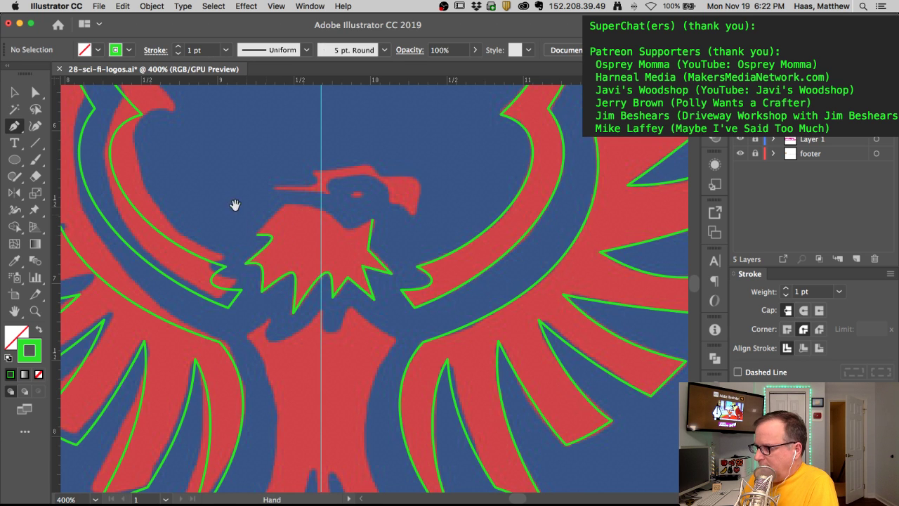
Step: Try to reshape the curve between the plumage's two upper left tips with its direction handle, then undo it
scroll(235, 204, down, 3)
scroll(307, 281, up, 10)
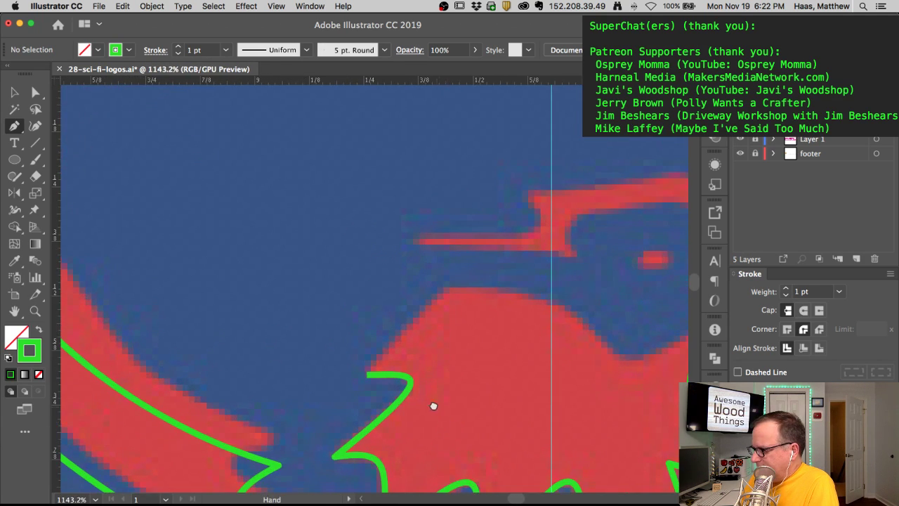
drag(433, 406, 351, 351)
super+click(328, 342)
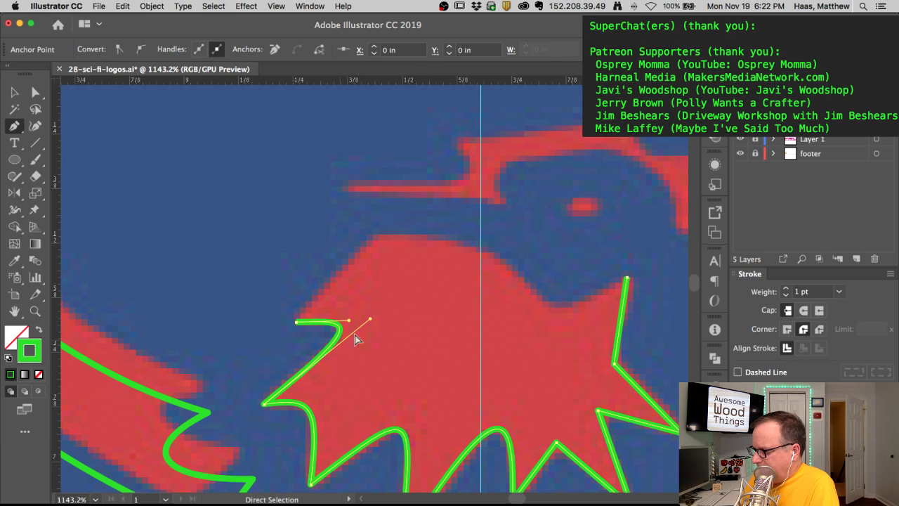
drag(370, 320, 283, 348)
key(super+z)
super+click(372, 303)
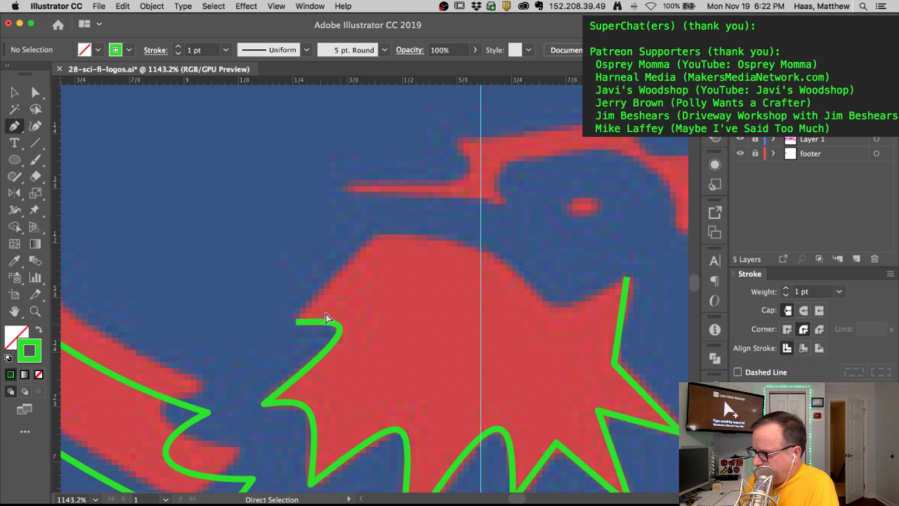
key(super+minus)
key(super+minus)
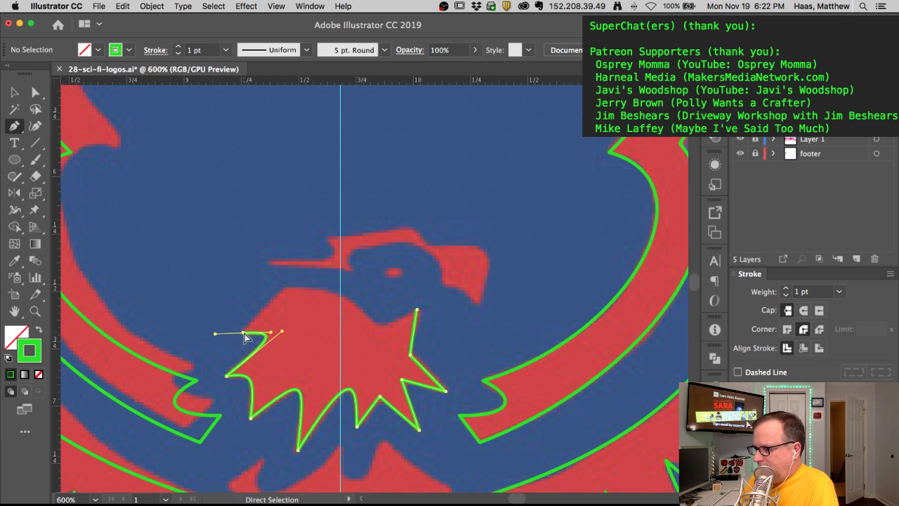
Step: Resume the open plumage path from its upper left tip and trace the straight edge up to the crest
super+click(245, 338)
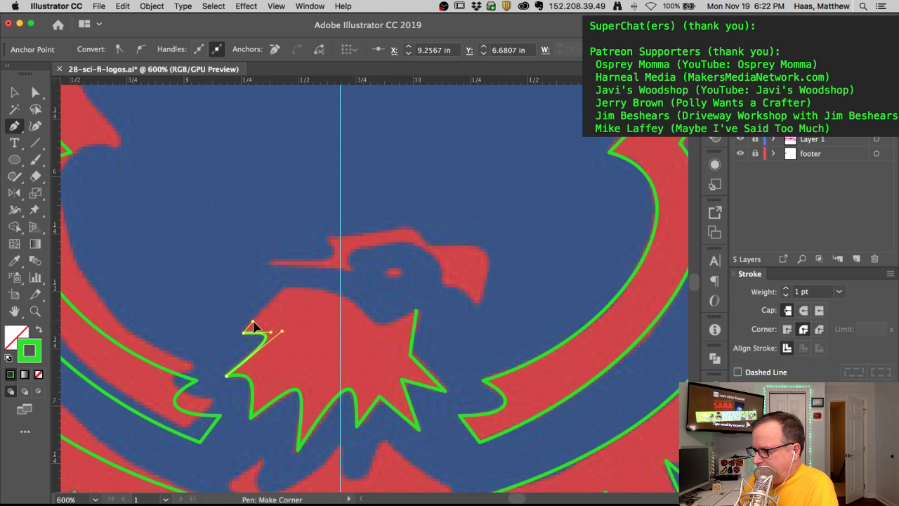
click(253, 325)
click(283, 291)
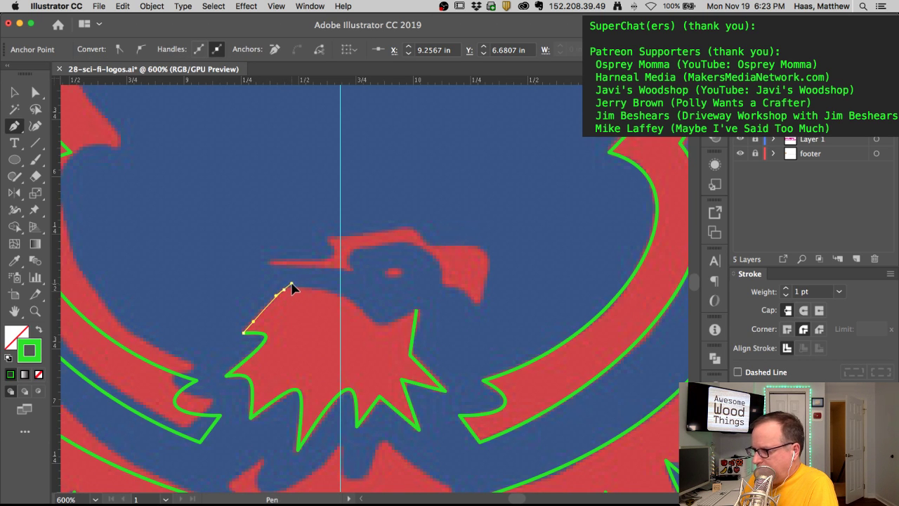
super+click(264, 342)
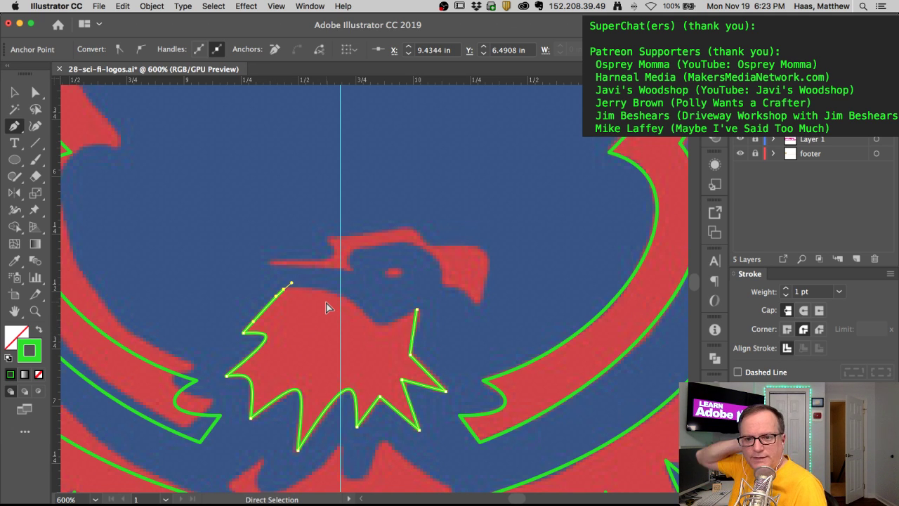
Step: Trace the plumage's curved top edge through the dip behind its upper right tip, close the path at that tip and deselect it
key(alt)
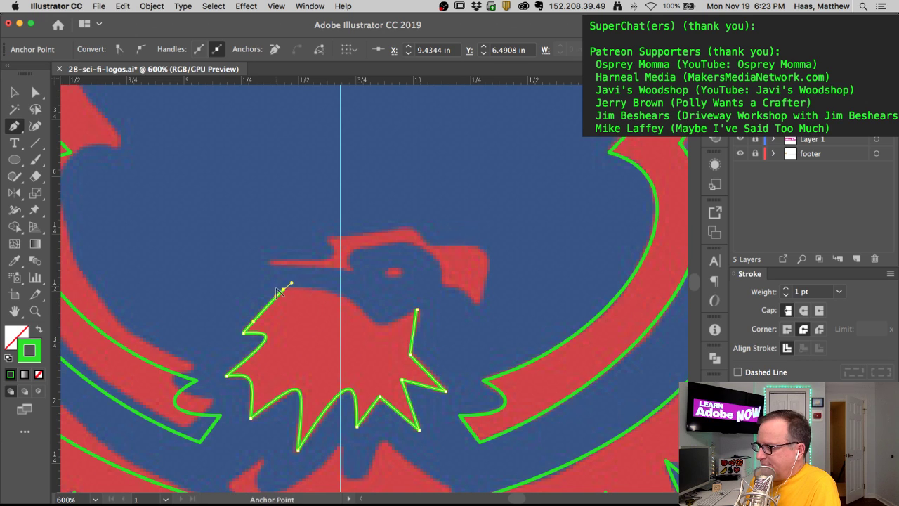
drag(287, 292, 327, 290)
drag(376, 327, 399, 362)
click(375, 326)
click(417, 310)
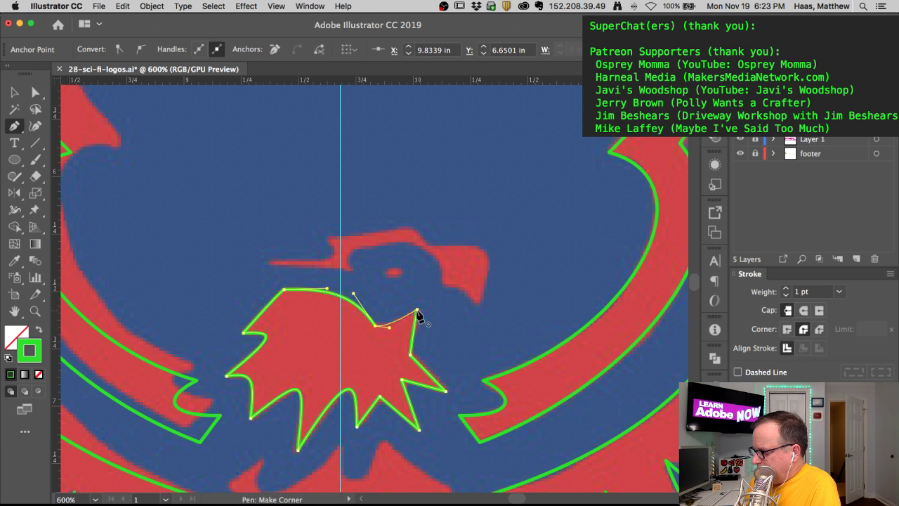
super+click(410, 301)
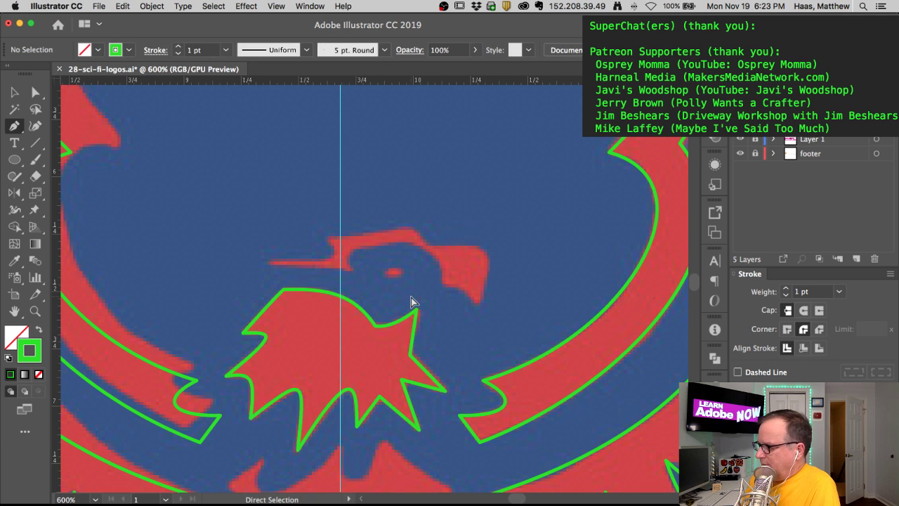
Step: Start the bird's head outline at the beak tip, tracing the beak's curved underside and the arch over the eye
drag(356, 271, 365, 329)
drag(451, 337, 386, 345)
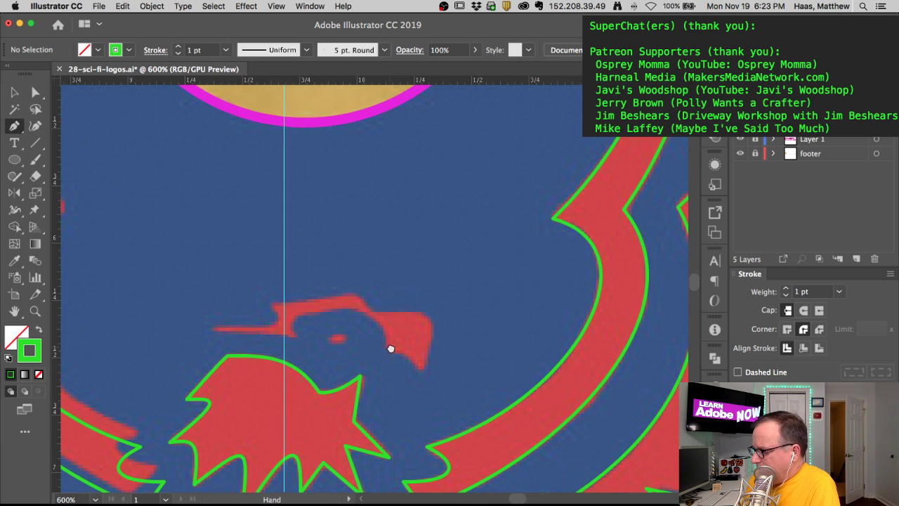
drag(418, 358, 377, 358)
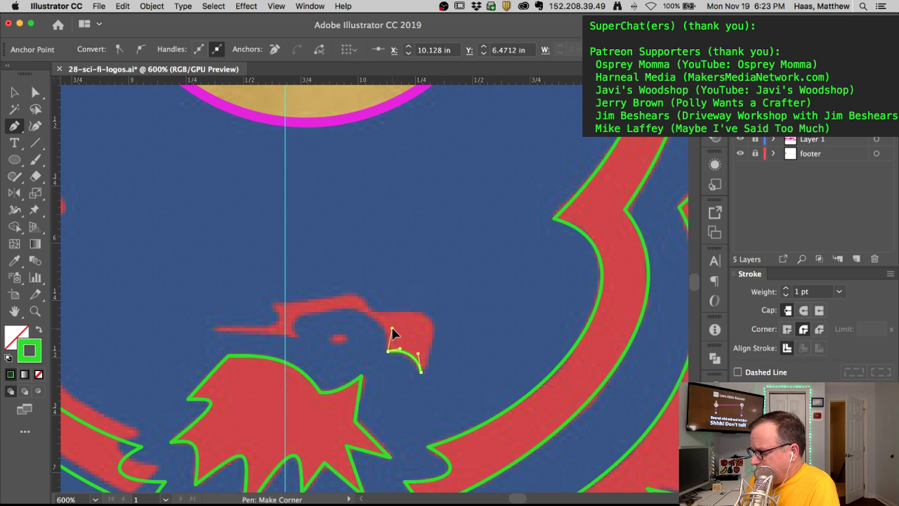
click(390, 330)
drag(295, 335, 325, 372)
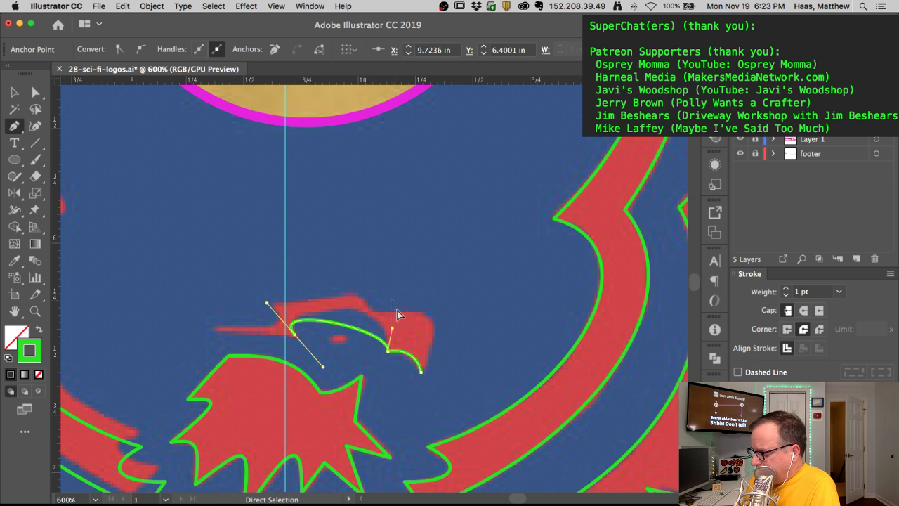
Step: Reshape the arch over the eye with its direction handles to match the reference edge
super+click(396, 302)
super+click(388, 350)
drag(388, 350, 398, 289)
drag(267, 307, 268, 306)
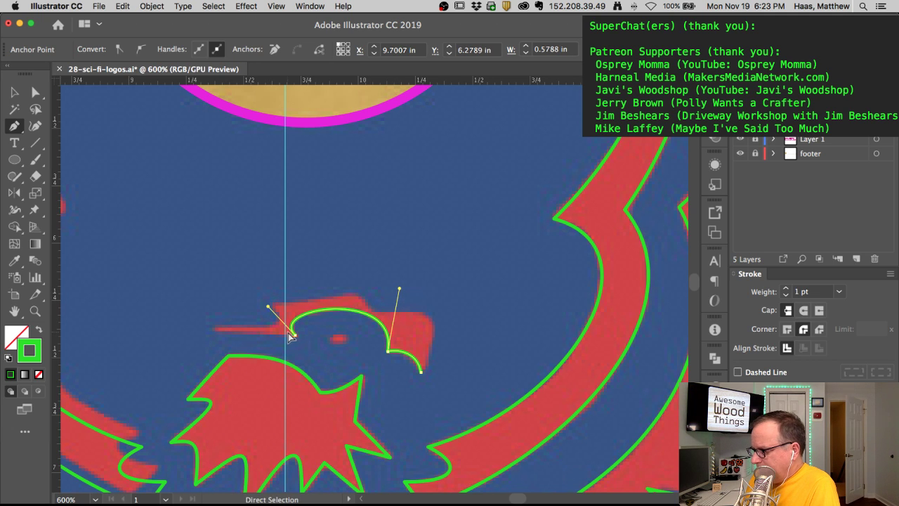
Step: Trace the thin spike at the back of the head, the crest corner above it and the crown down to the beak's base
drag(272, 338, 260, 289)
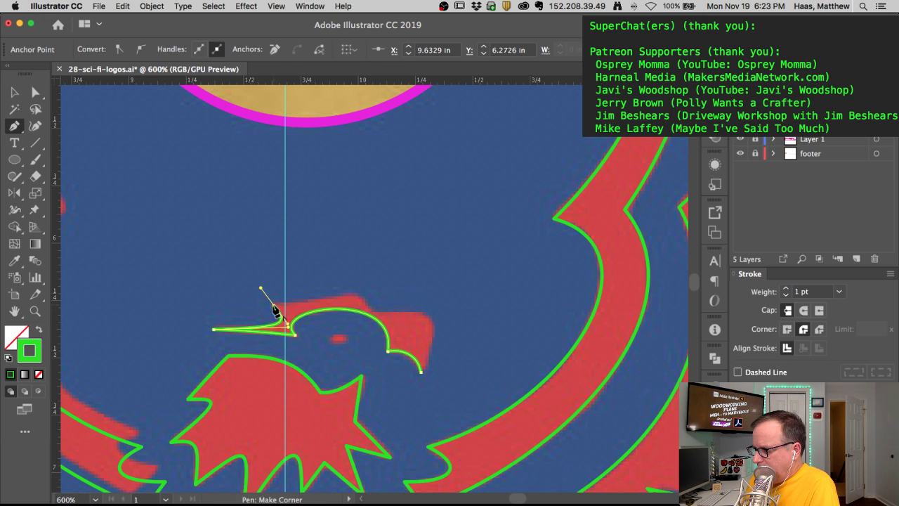
click(276, 307)
click(297, 307)
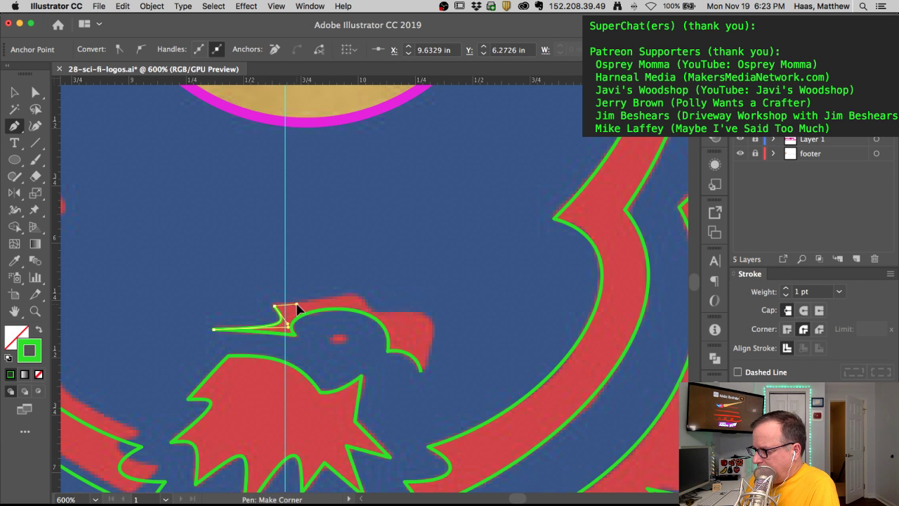
drag(352, 295, 369, 293)
click(363, 298)
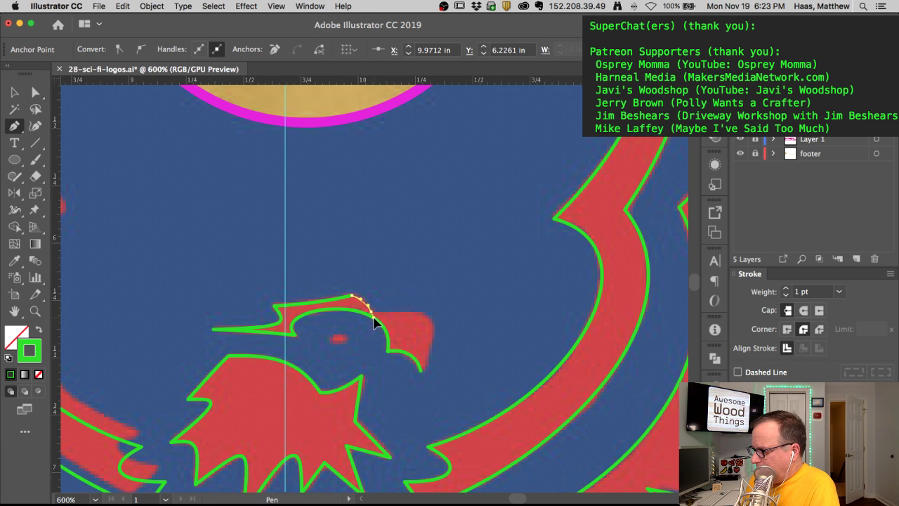
click(370, 311)
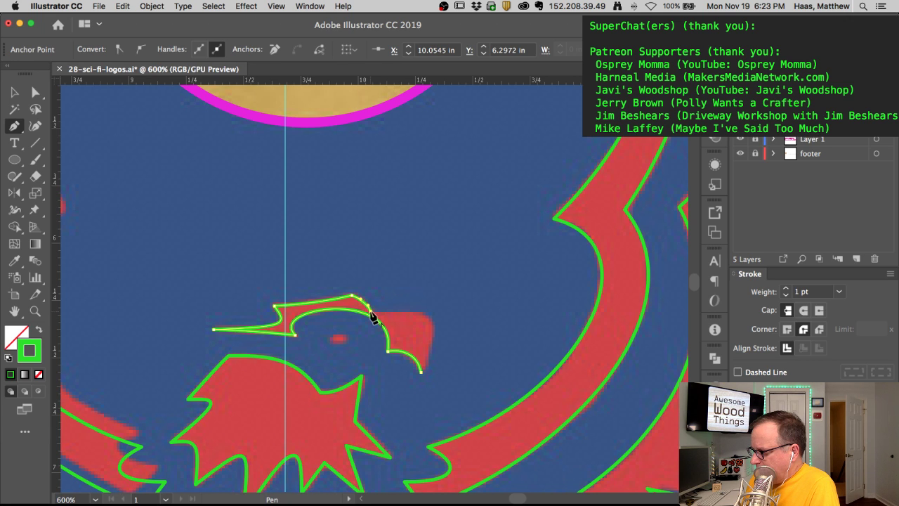
Step: Trace the beak's rounded outer edge, close the head path at the beak tip and deselect it
drag(411, 312, 412, 386)
click(420, 373)
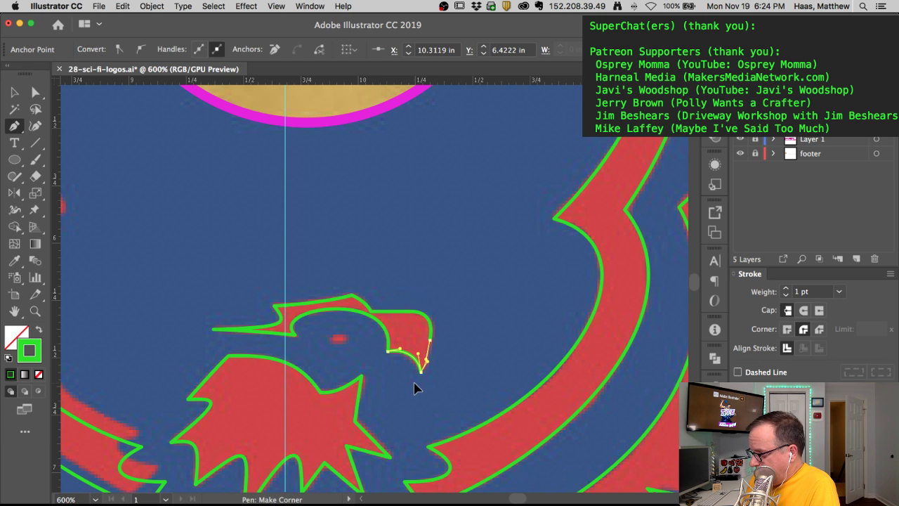
super+click(430, 358)
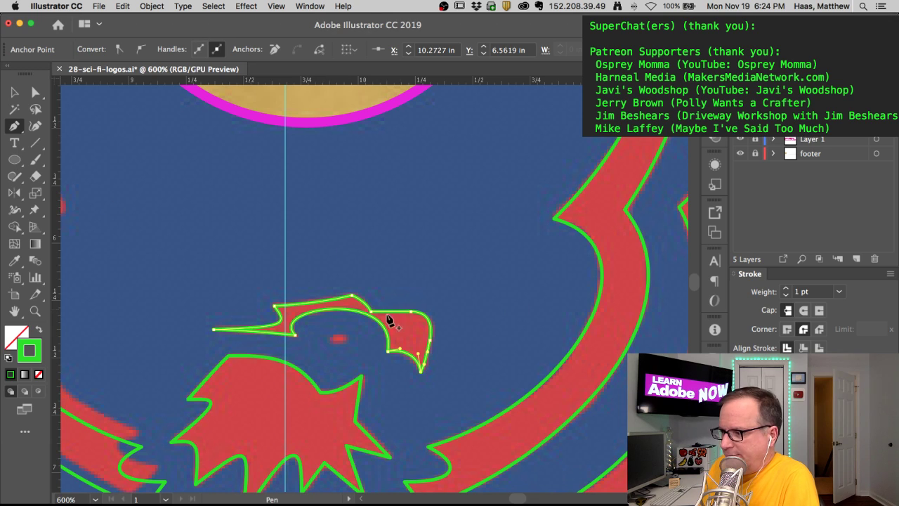
click(370, 320)
Step: Draw a small ellipse over the bird's eye
click(337, 341)
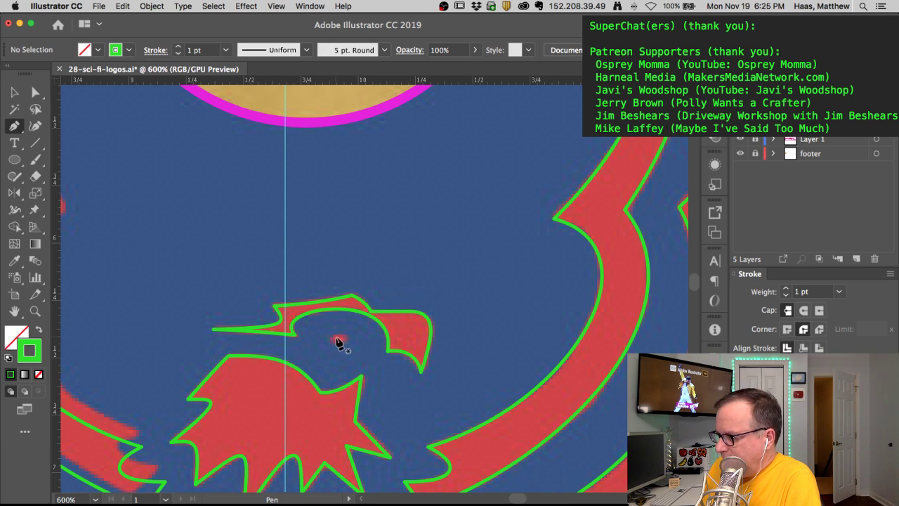
click(14, 160)
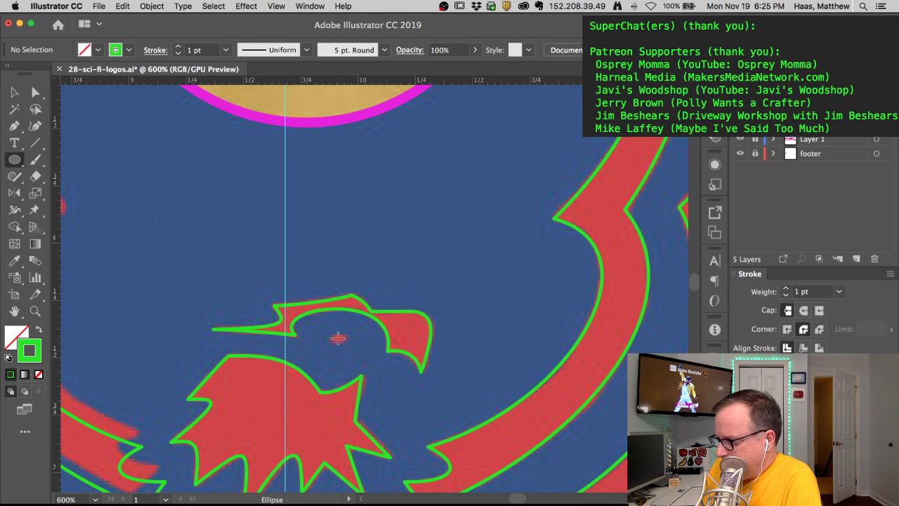
drag(349, 343, 346, 344)
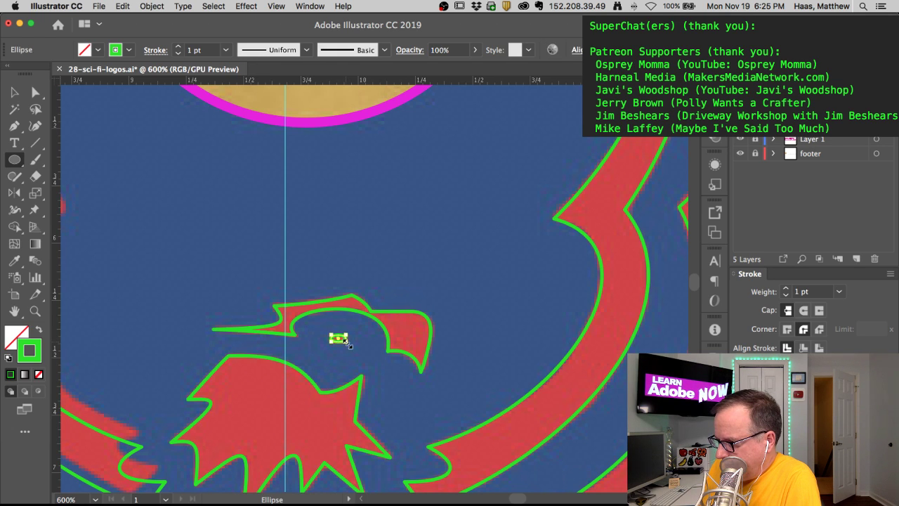
Step: Start the body outline with the Pen tool at its upper right tip and trace the curve to the right shoulder corner
key(super+space)
key(super+space)
alt+super+click(322, 354)
drag(333, 403, 314, 298)
drag(335, 344, 334, 232)
alt+super+click(328, 245)
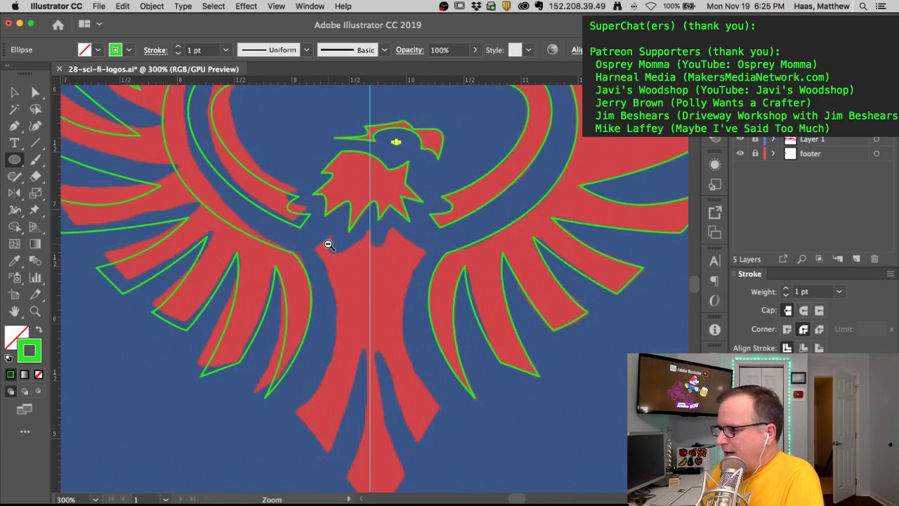
drag(343, 265, 359, 320)
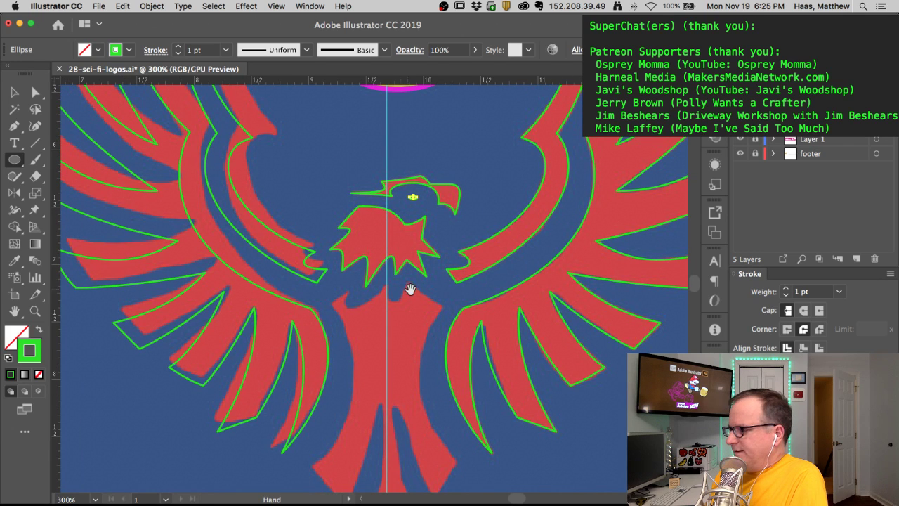
super+click(407, 312)
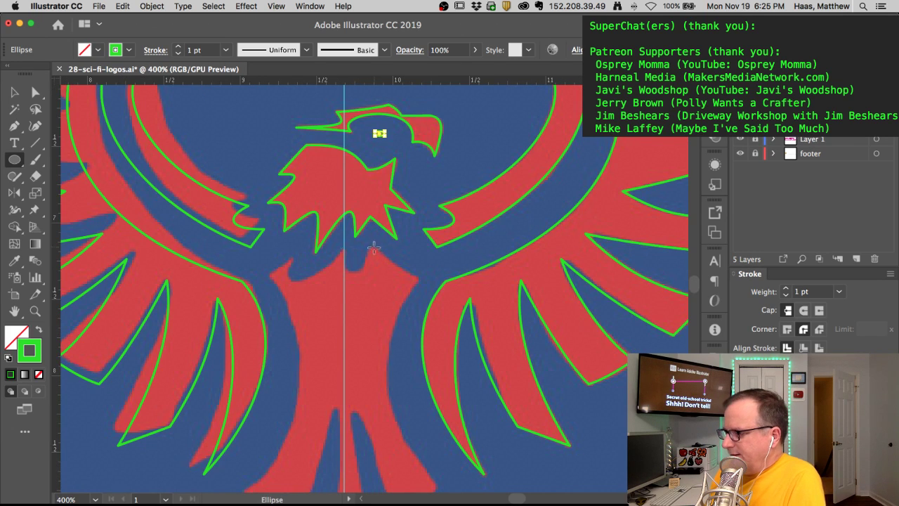
click(12, 127)
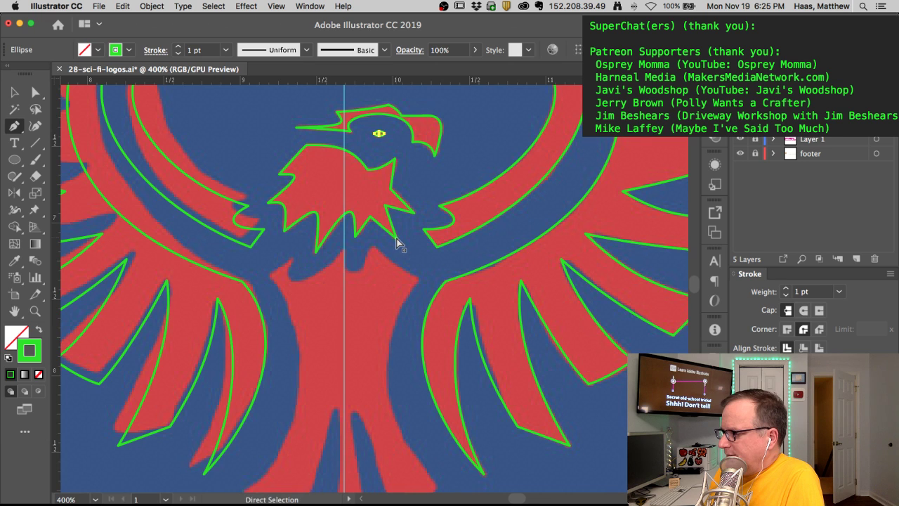
super+click(370, 308)
drag(367, 311, 308, 314)
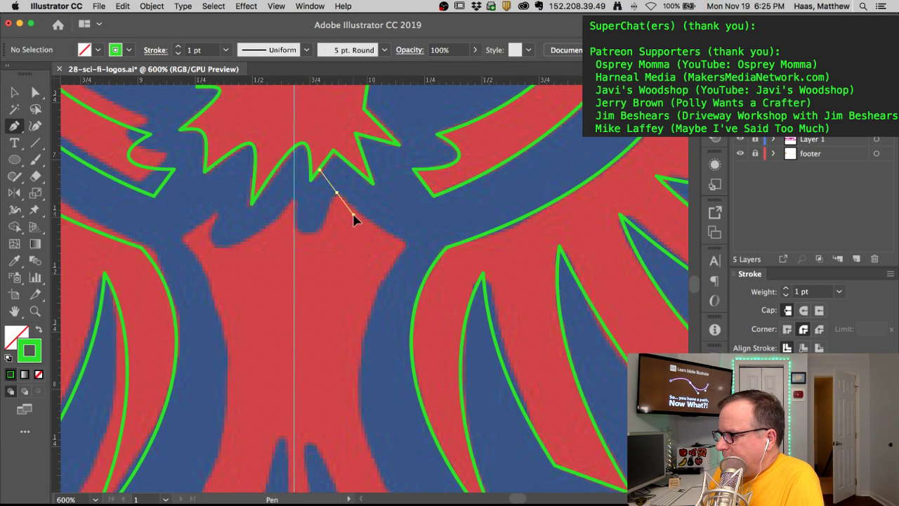
drag(353, 219, 353, 216)
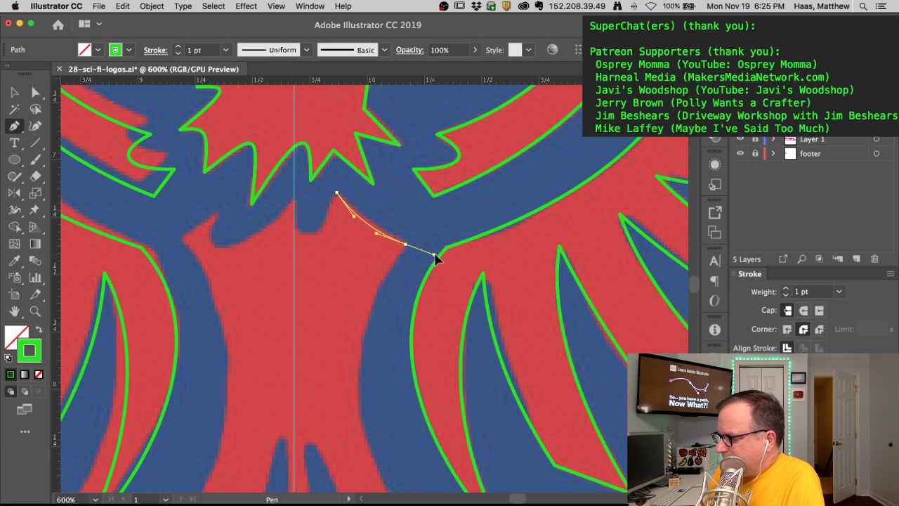
drag(391, 277, 406, 184)
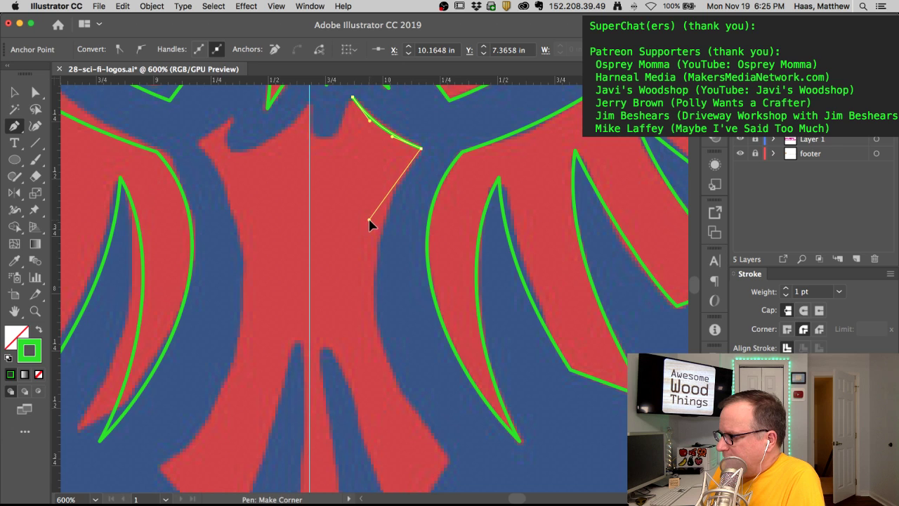
Step: Trace the body's right side down to the right tail feather's outer corner, fine-tune that anchor, and add the straight edge to the feather's tip
mouse_move(447, 457)
mouse_down()
mouse_move(529, 491)
mouse_move(501, 484)
mouse_move(518, 483)
mouse_move(500, 431)
mouse_up()
drag(391, 294, 325, 194)
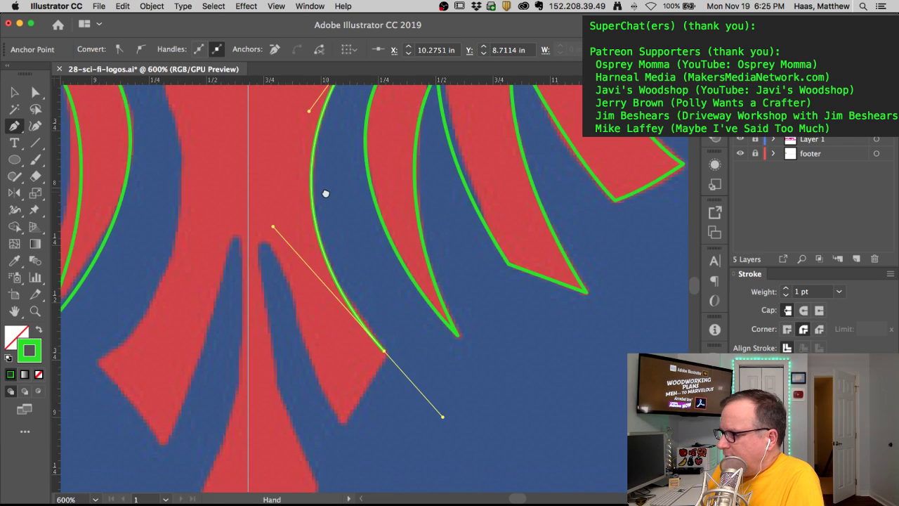
drag(383, 355, 385, 358)
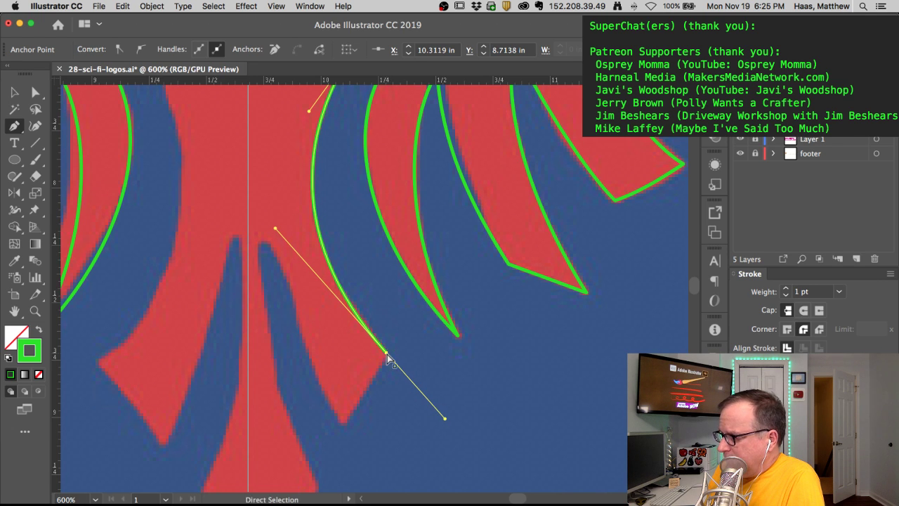
click(344, 425)
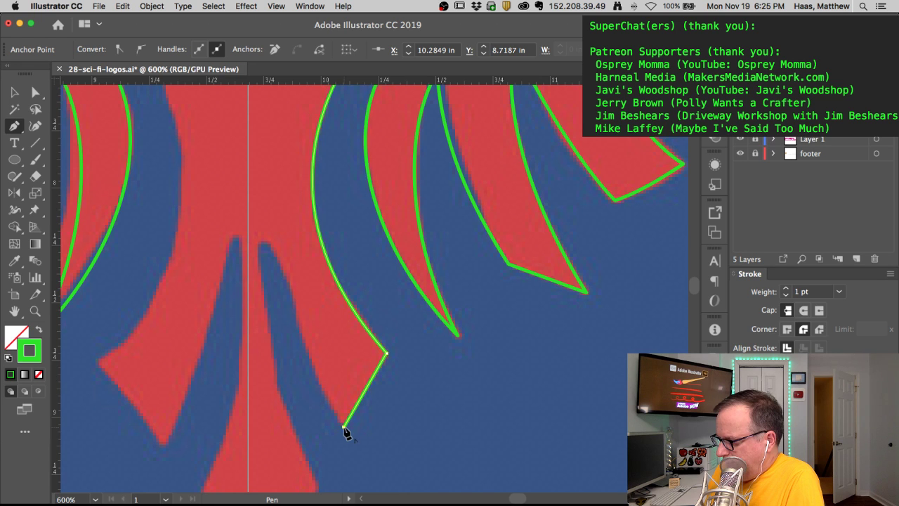
Step: Trace the right tail feather's inner edge up around the rounded top of the notch, adjusting the direction handles to fit
super+click(335, 419)
click(295, 337)
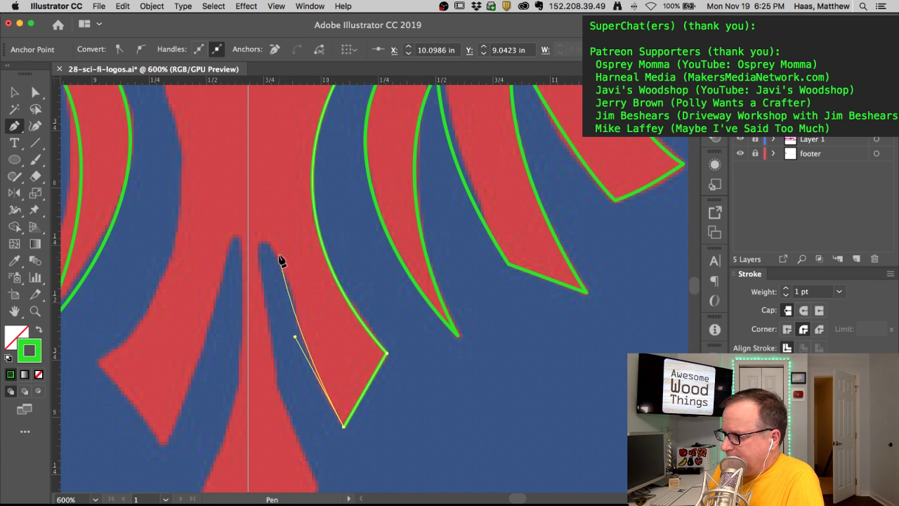
drag(274, 250, 244, 208)
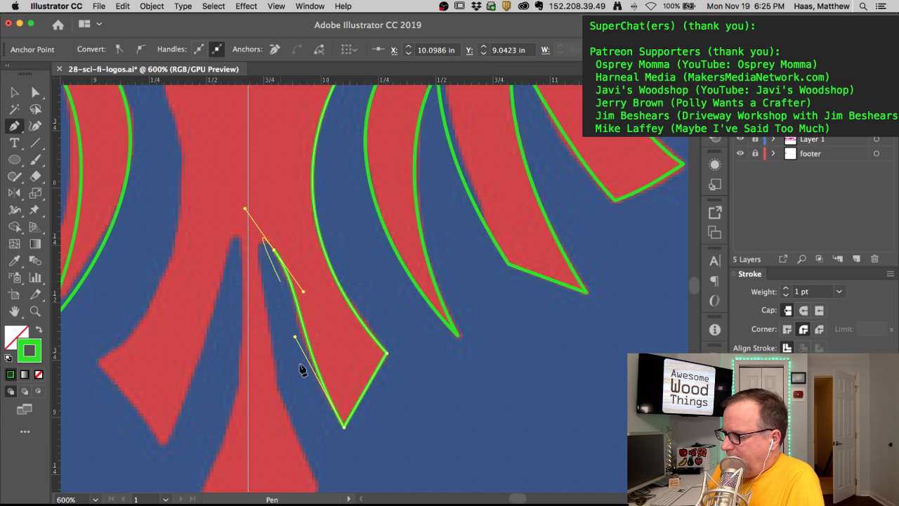
click(293, 337)
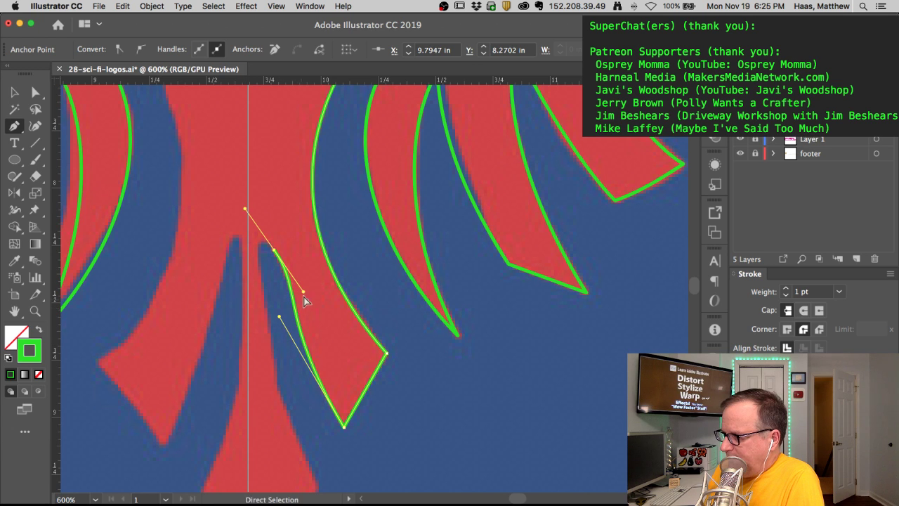
drag(305, 294, 305, 293)
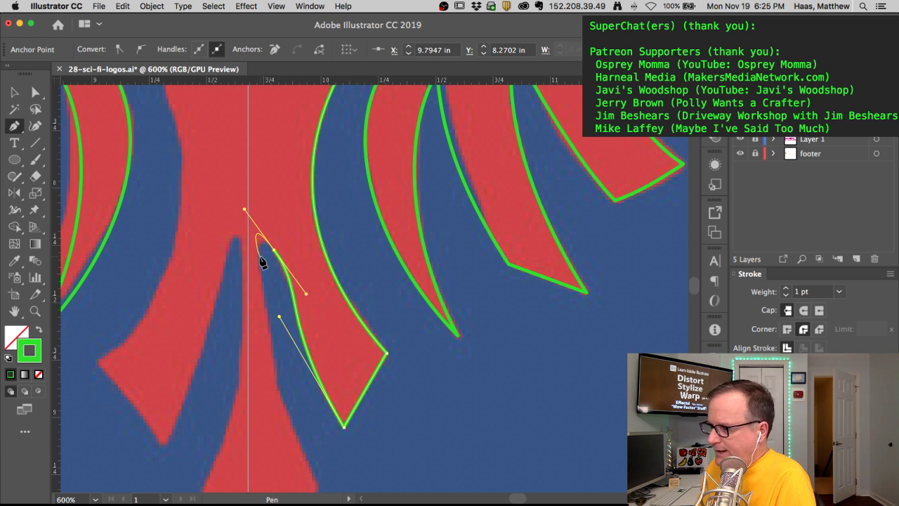
drag(258, 261, 258, 269)
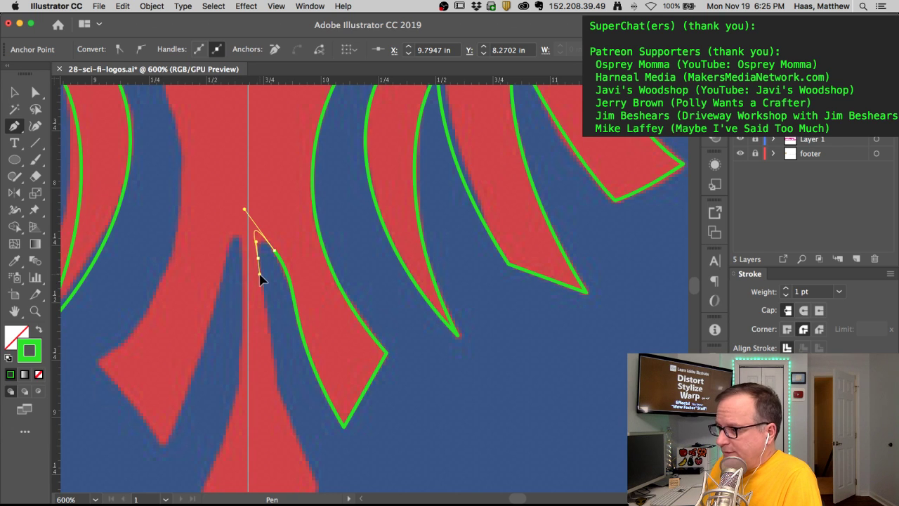
drag(257, 235, 263, 247)
Step: Trace the middle tail feather's right edge from the notch down to its widest corner, adding curved segments along the red shape
drag(283, 332, 283, 227)
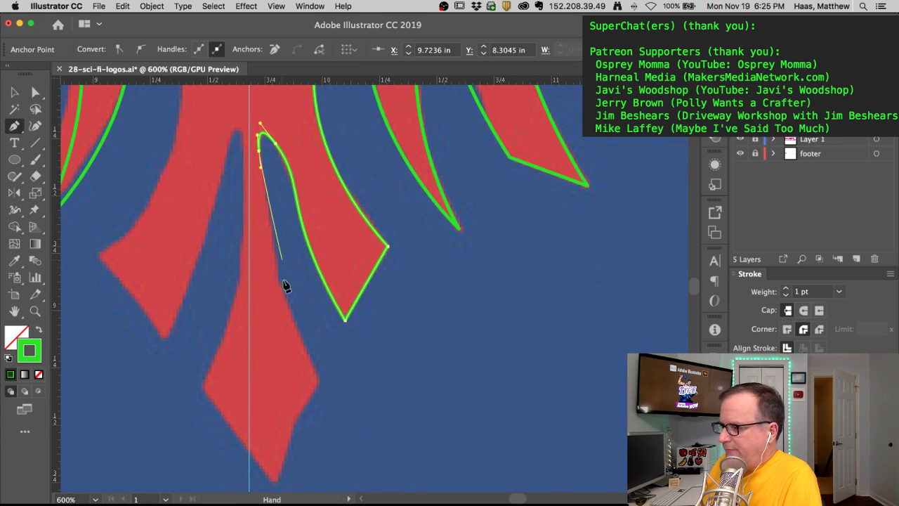
click(276, 282)
click(281, 307)
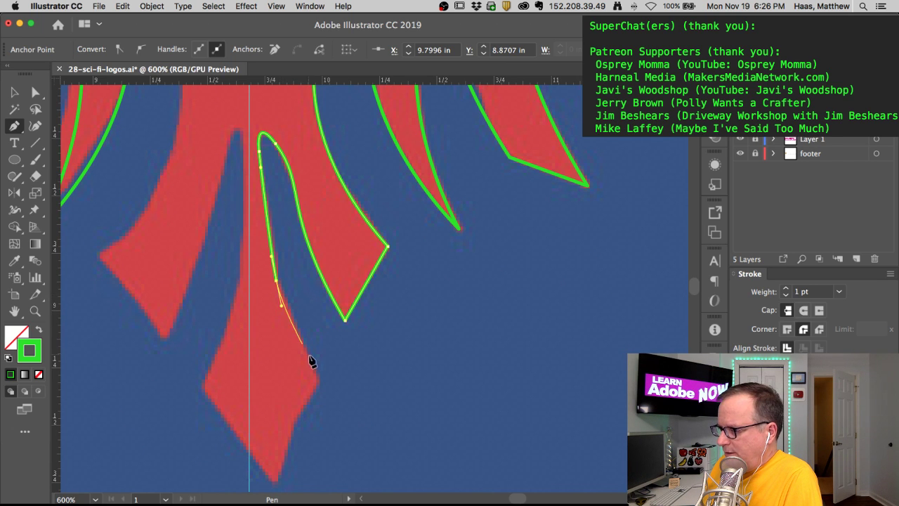
click(317, 379)
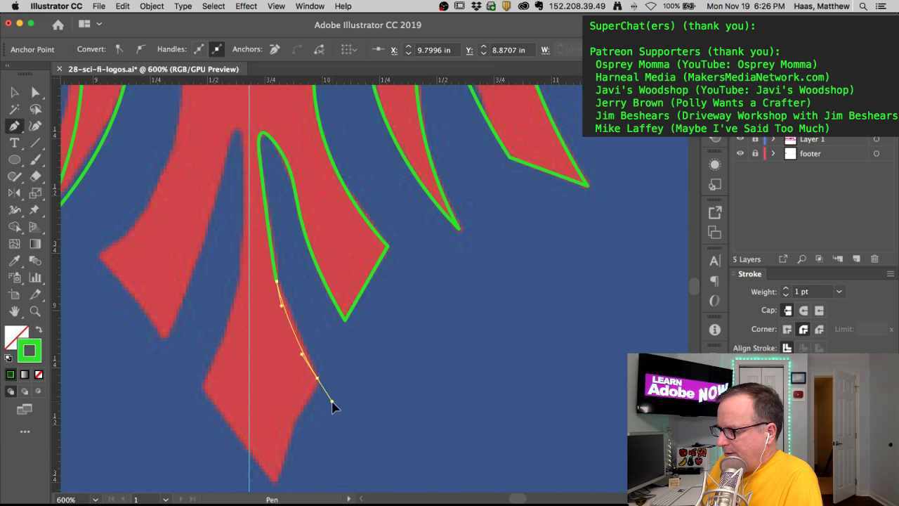
click(335, 406)
key(super)
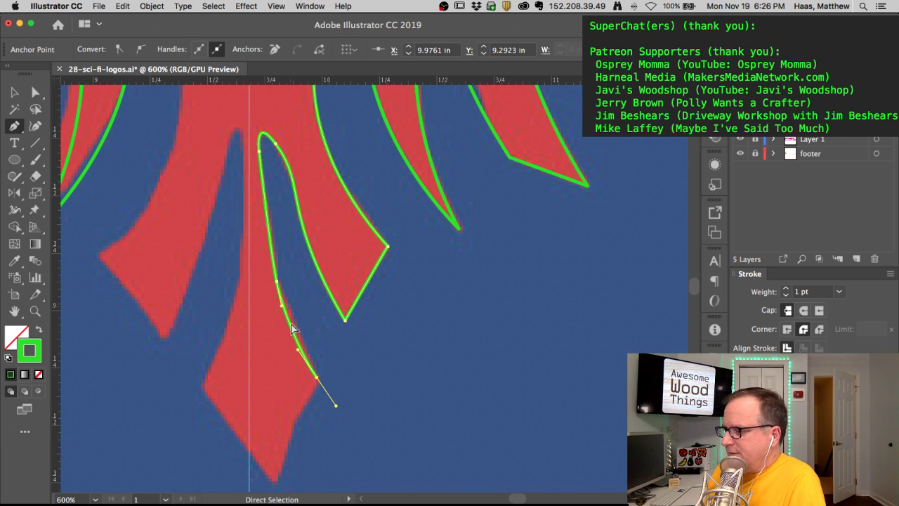
Step: Trace the middle tail feather's lower right edge to its bottom tip and fine-tune the right corner anchor
click(317, 380)
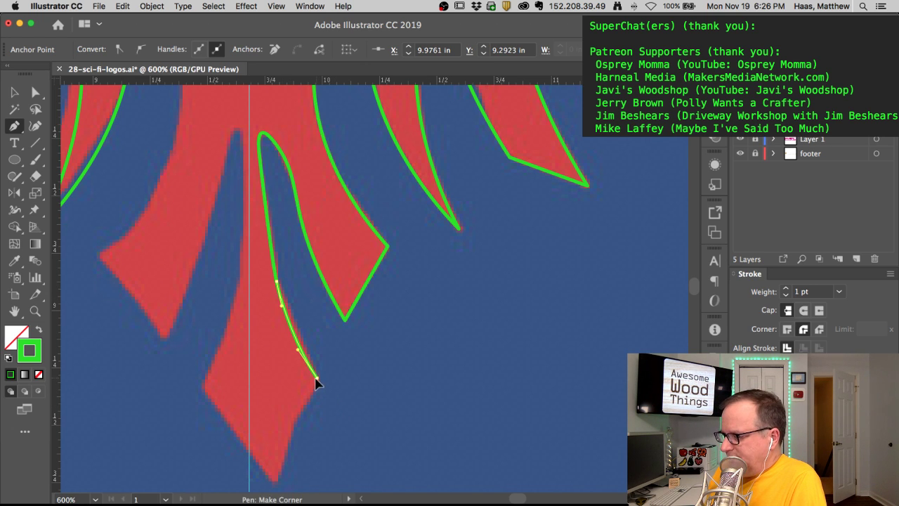
click(298, 414)
mouse_move(278, 485)
mouse_down()
mouse_move(263, 467)
mouse_move(265, 479)
mouse_up()
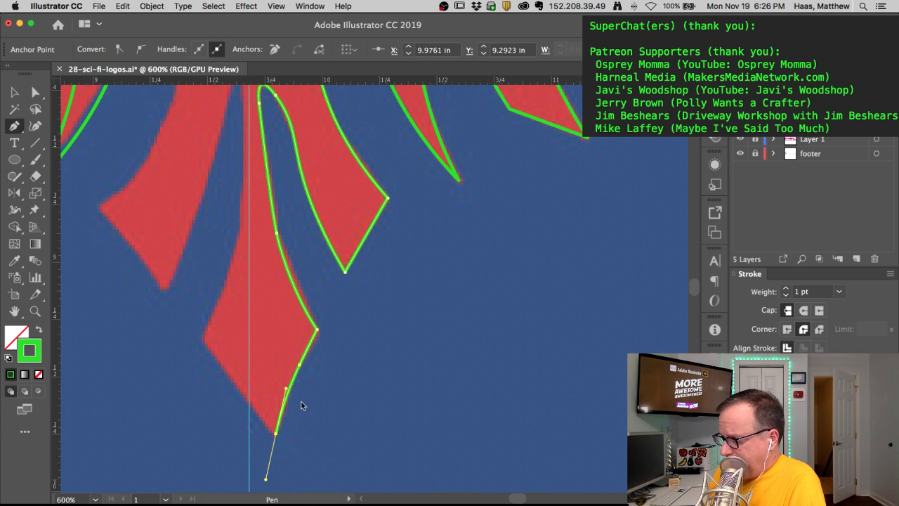
super+click(298, 362)
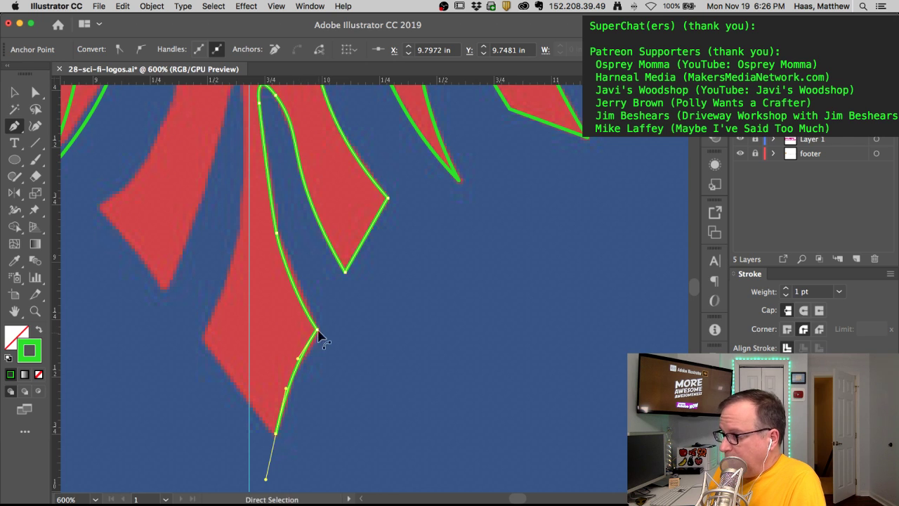
mouse_move(316, 329)
mouse_down()
mouse_move(331, 330)
mouse_move(317, 332)
mouse_up()
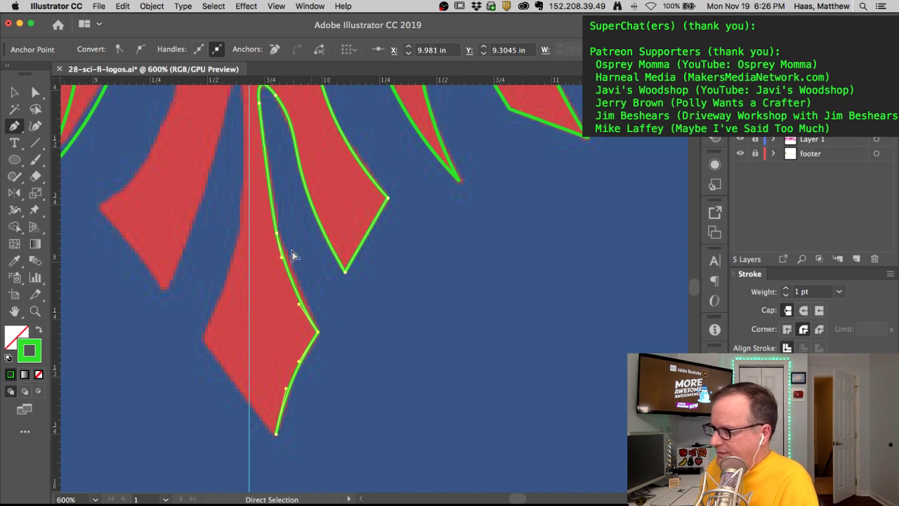
Step: Trace the middle tail feather's lower left edge from the bottom tip to its left corner and turn that anchor into a corner
click(276, 433)
click(252, 406)
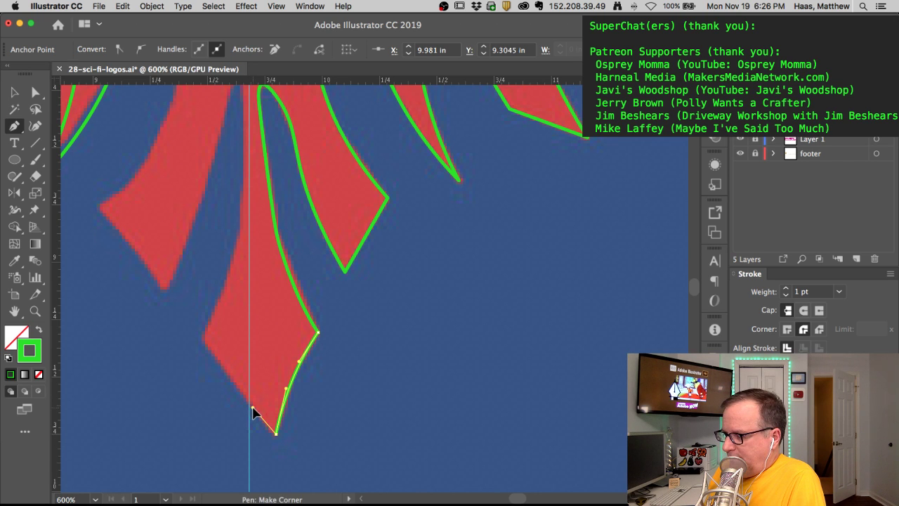
click(200, 338)
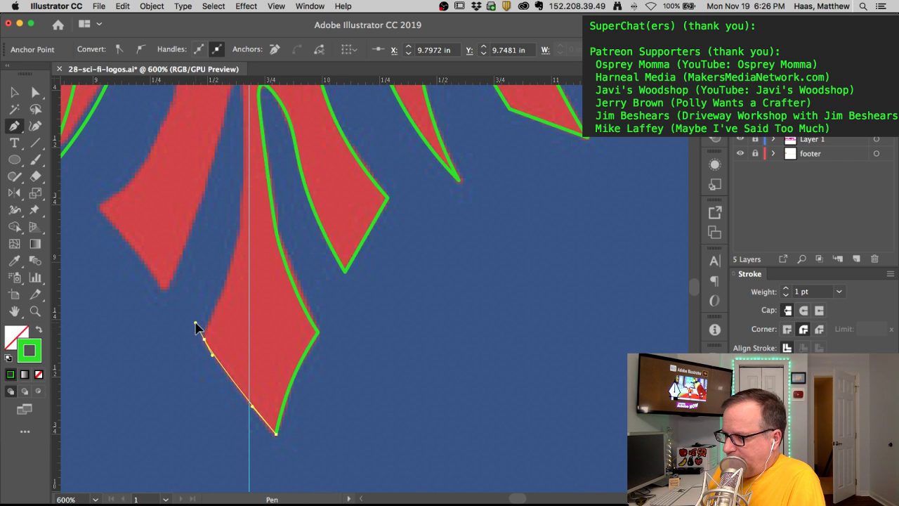
drag(197, 328, 226, 315)
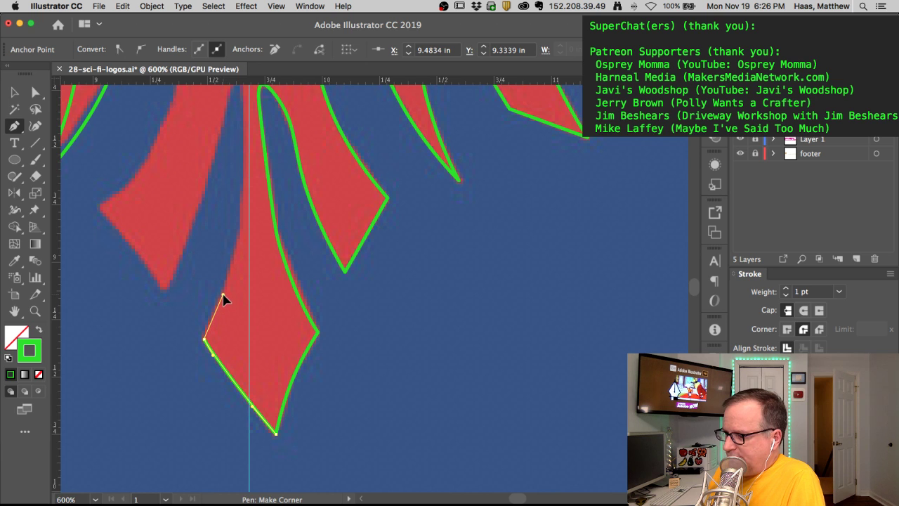
Step: Trace the middle tail feather's left edge upward and around the rounded top of the left notch, fitting the handles
key(super+space)
key(super+space)
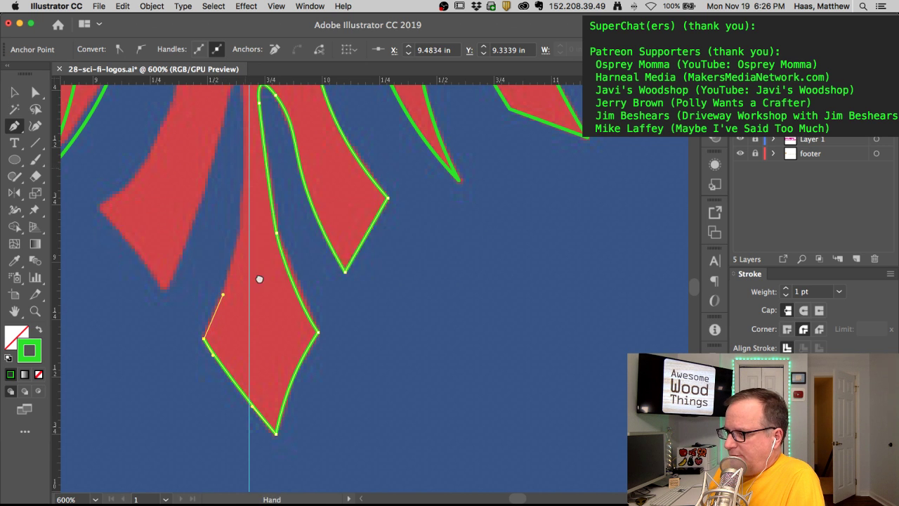
drag(259, 278, 275, 408)
drag(261, 231, 252, 150)
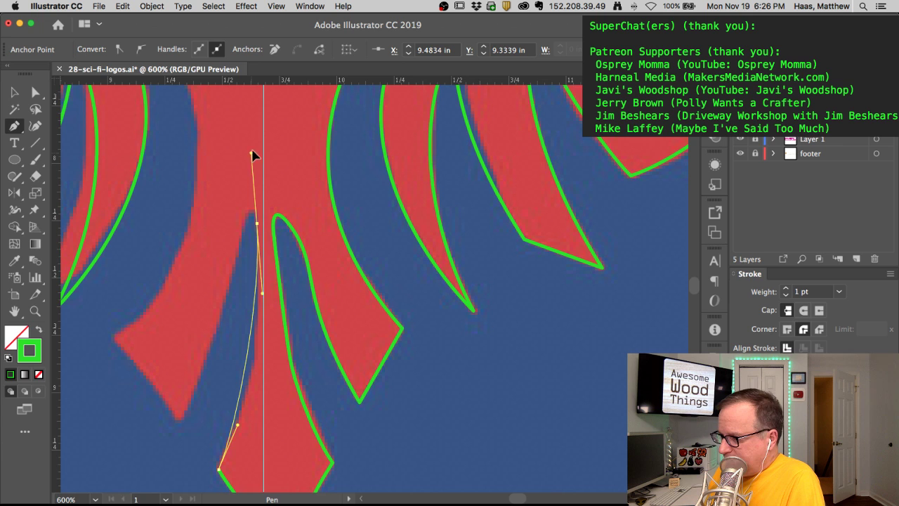
ctrl+click(261, 302)
drag(261, 302, 265, 349)
drag(239, 429, 238, 254)
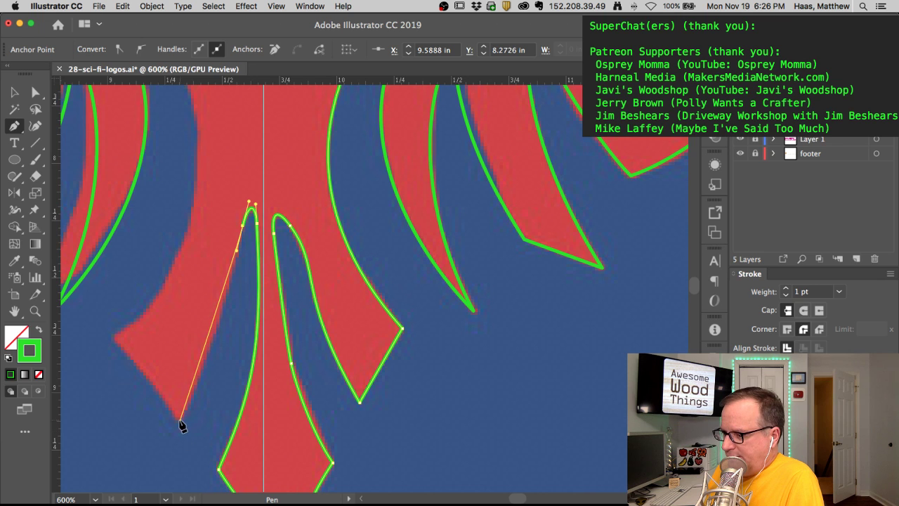
Step: Trace the left tail feather's inner edge down to its tip and its end edge across to the outer corner
drag(180, 421, 156, 463)
super+click(203, 376)
drag(203, 376, 215, 350)
drag(180, 422, 164, 385)
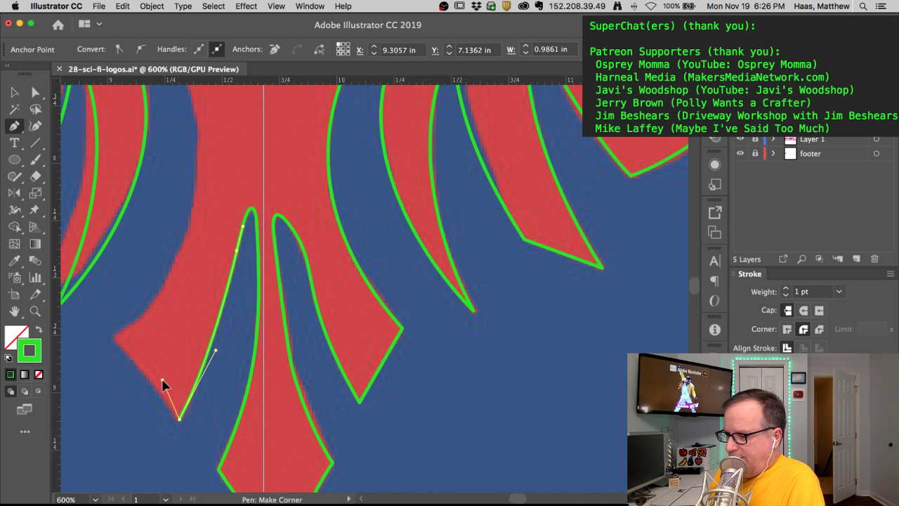
drag(112, 337, 96, 327)
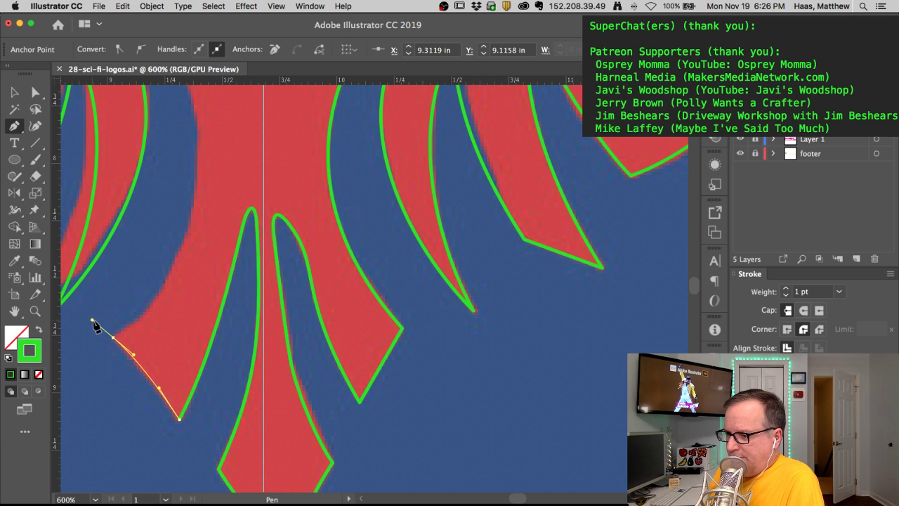
Step: Trace the body's left side from the left tail feather's outer corner up to the left shoulder, adjusting the curve's handles
drag(184, 295, 207, 400)
alt+click(216, 346)
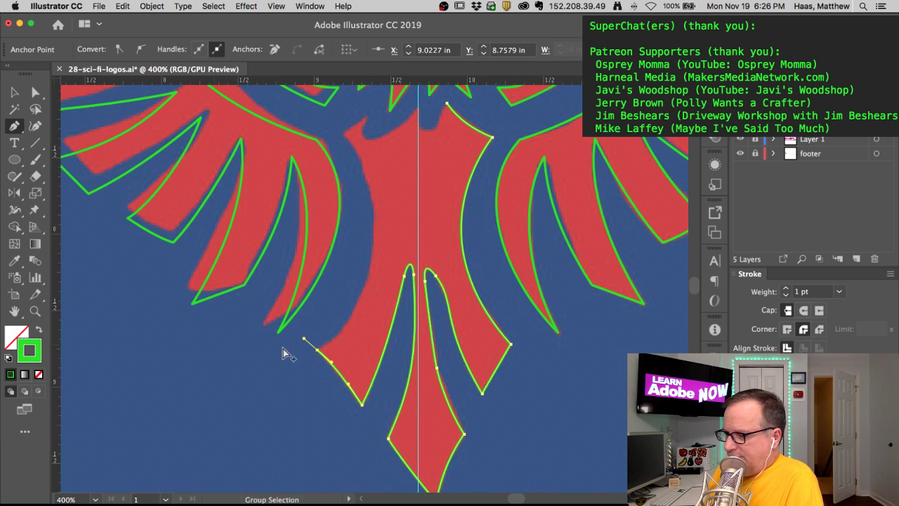
click(318, 350)
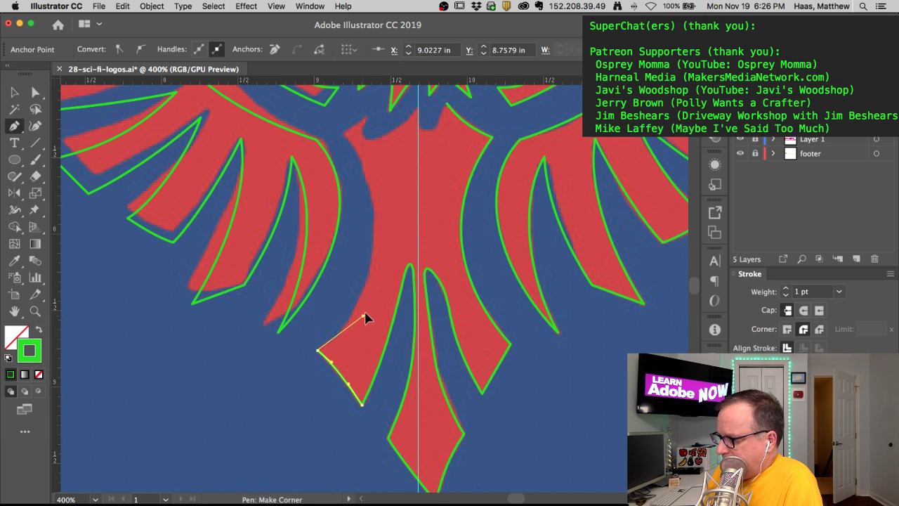
drag(373, 320, 368, 321)
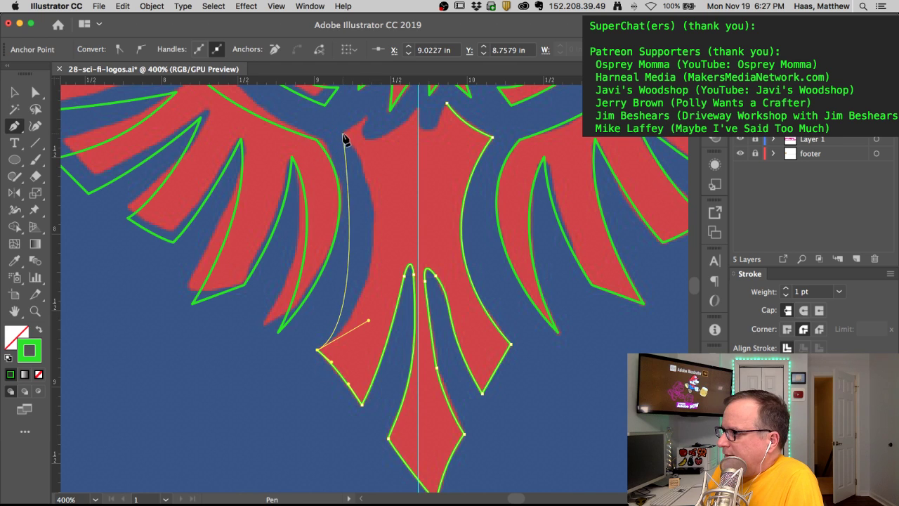
drag(345, 134, 293, 177)
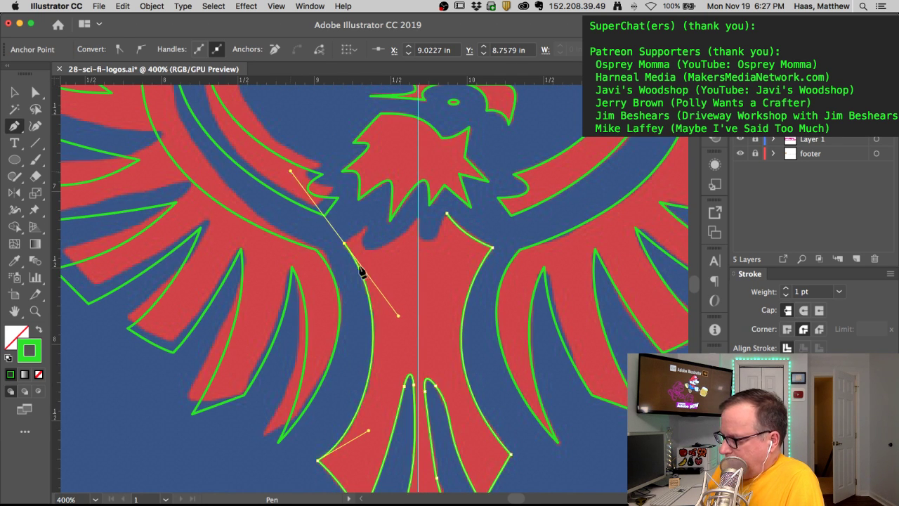
key(ctrl)
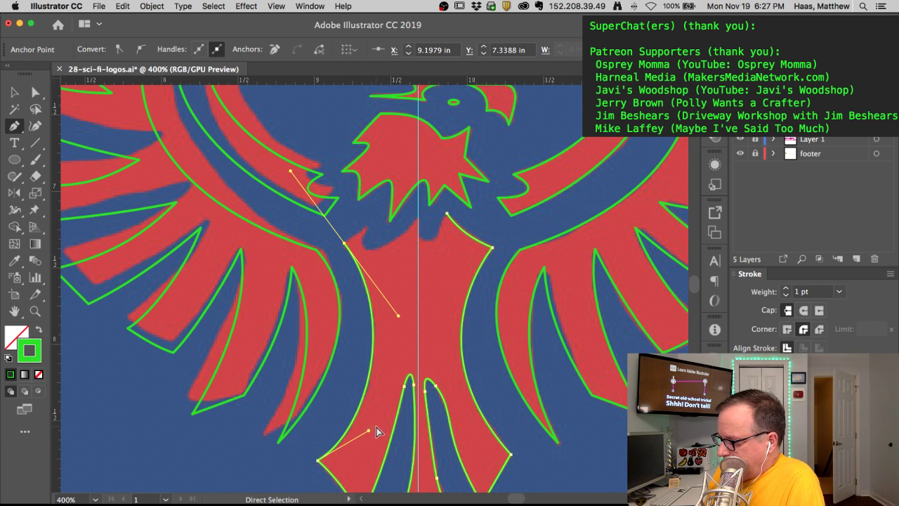
ctrl+click(375, 431)
ctrl+click(371, 430)
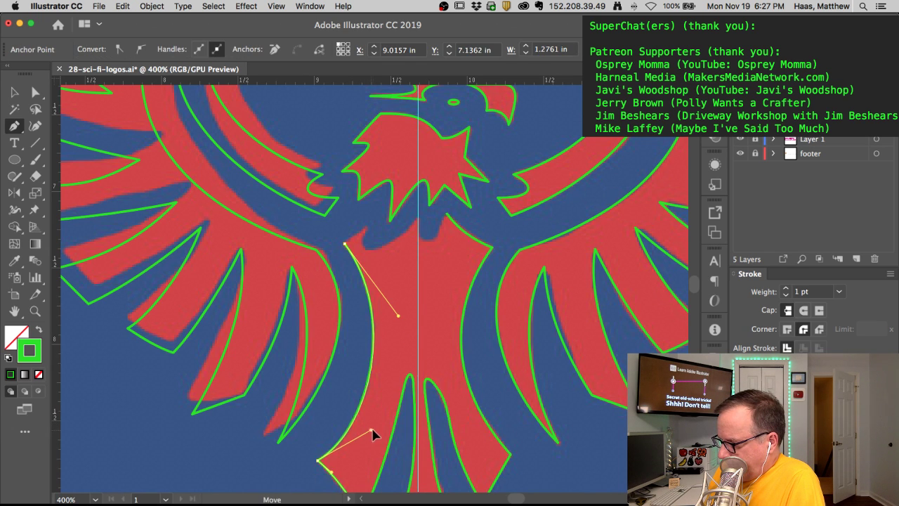
ctrl+click(404, 394)
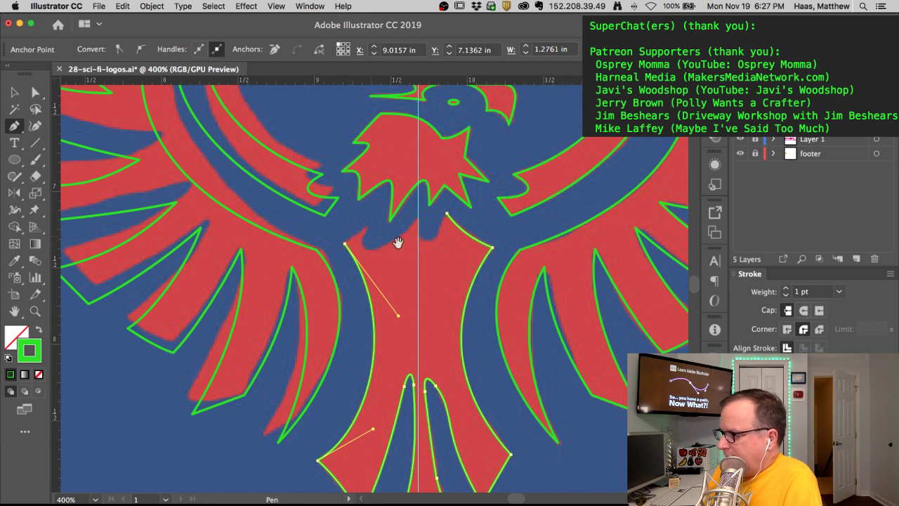
Step: Trace the short edge above the left shoulder to its tip and the curved neckline across to the center point at the guide
key(ctrl+equal)
key(ctrl+equal)
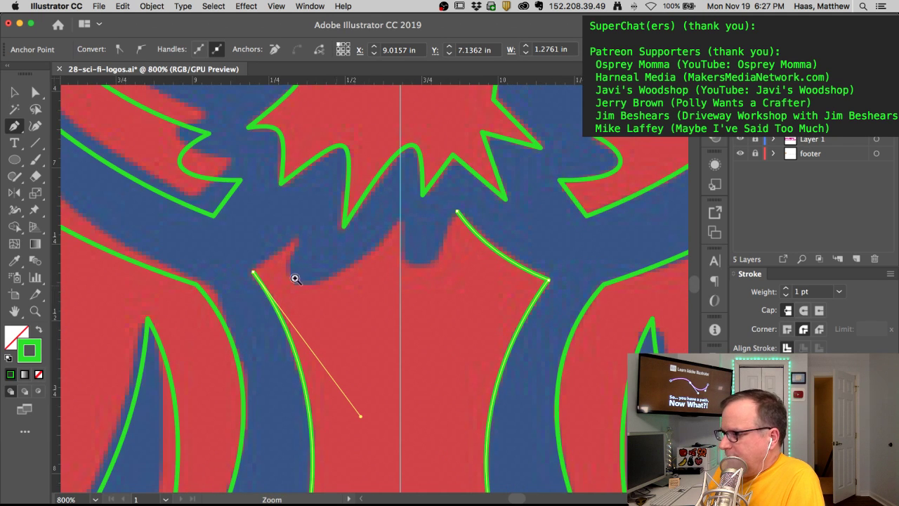
click(254, 272)
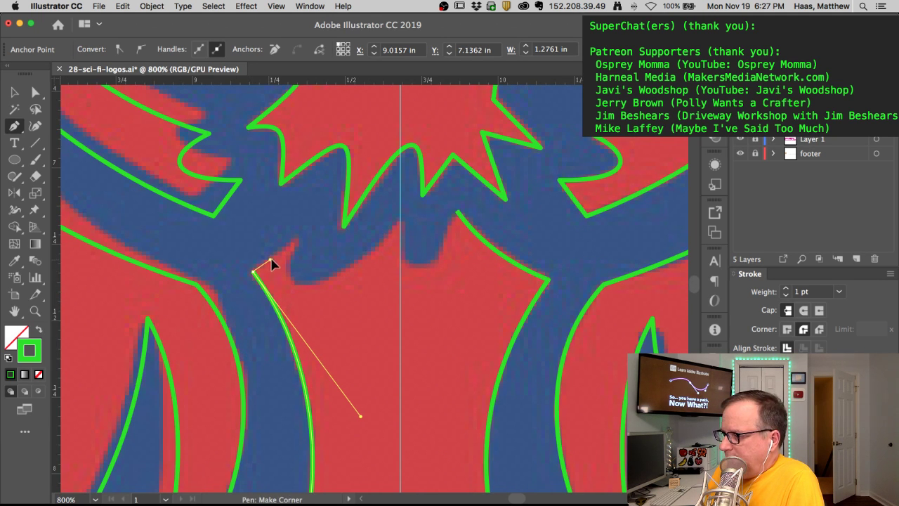
click(271, 263)
click(299, 241)
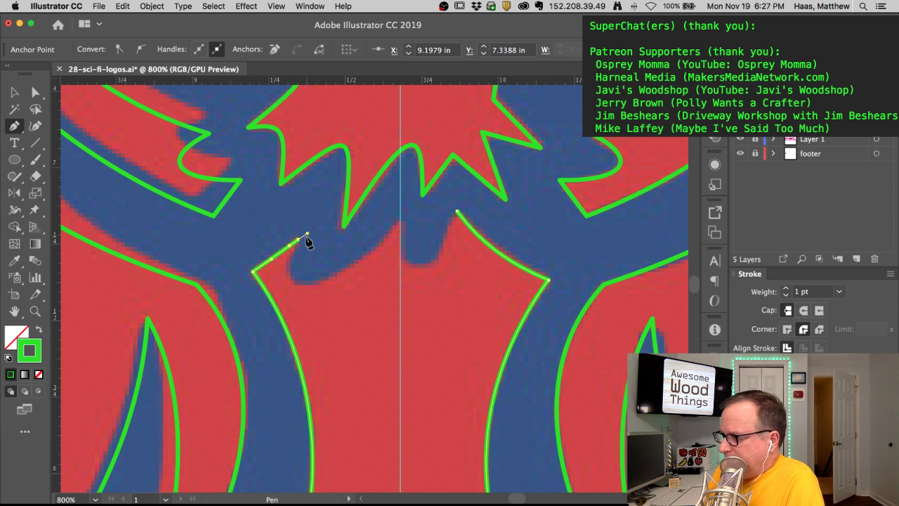
drag(266, 290, 266, 288)
drag(400, 224, 469, 152)
drag(330, 292, 316, 320)
click(400, 226)
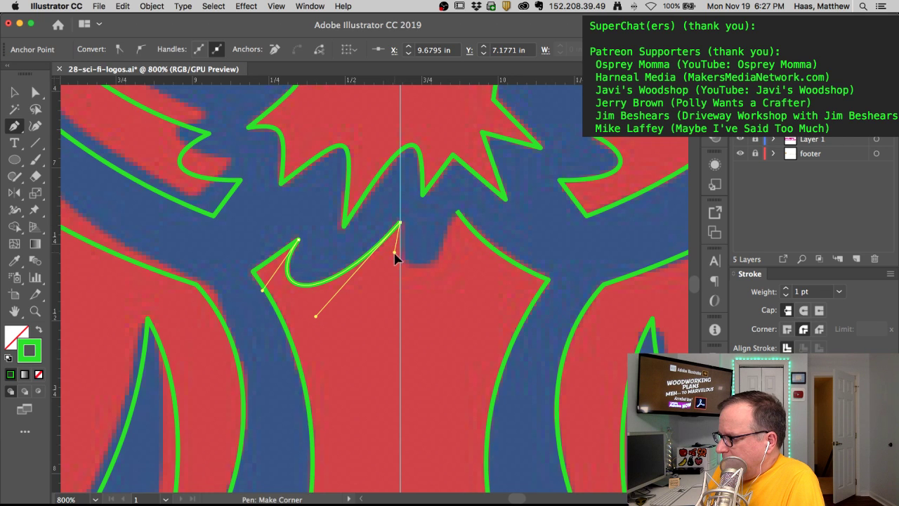
Step: Close the body outline with a curved segment to its starting tip, fit the handles to the reference, and deselect the path
drag(457, 212, 467, 139)
drag(377, 290, 380, 292)
super+click(444, 287)
drag(448, 283, 450, 284)
key(space)
alt+super+click(374, 307)
alt+super+click(401, 311)
drag(378, 317, 363, 236)
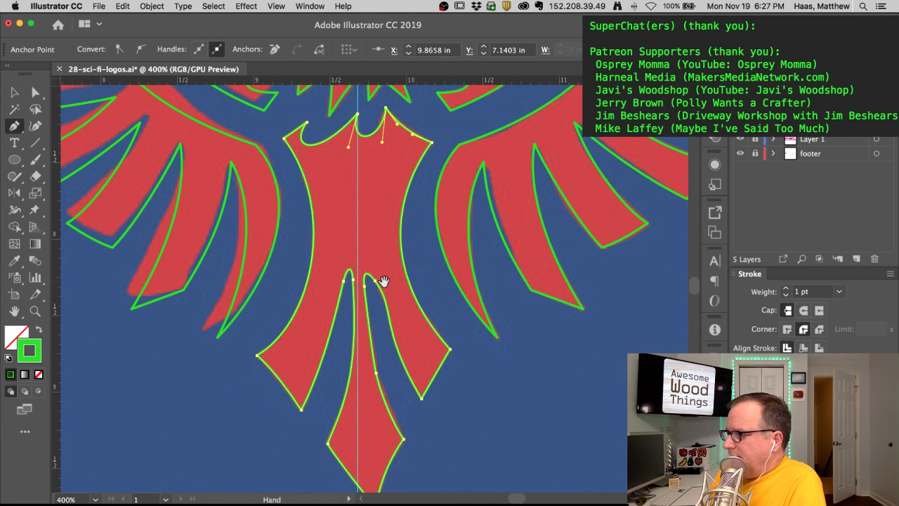
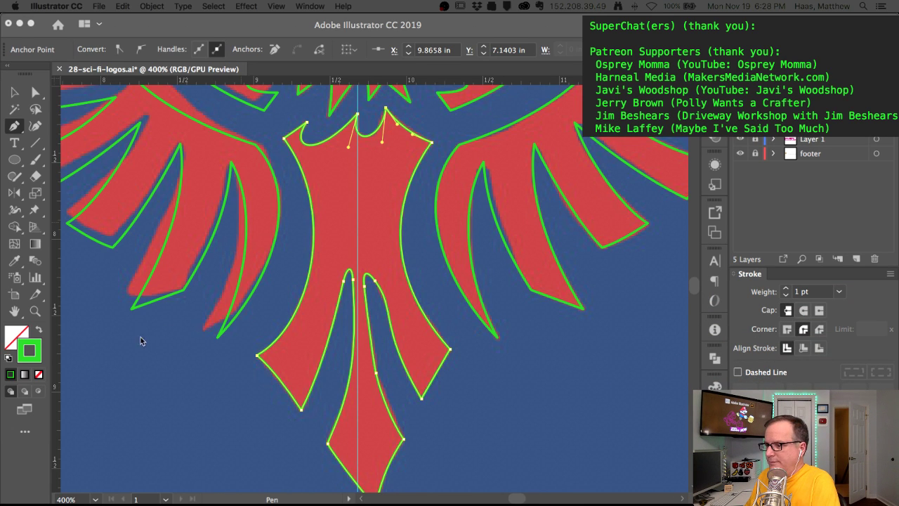
key(a)
click(186, 409)
Step: Examine how the traced outlines fit the whole House Atreides bird, comparing the left wing with the right
key(z)
alt+click(386, 301)
alt+click(386, 301)
alt+click(383, 306)
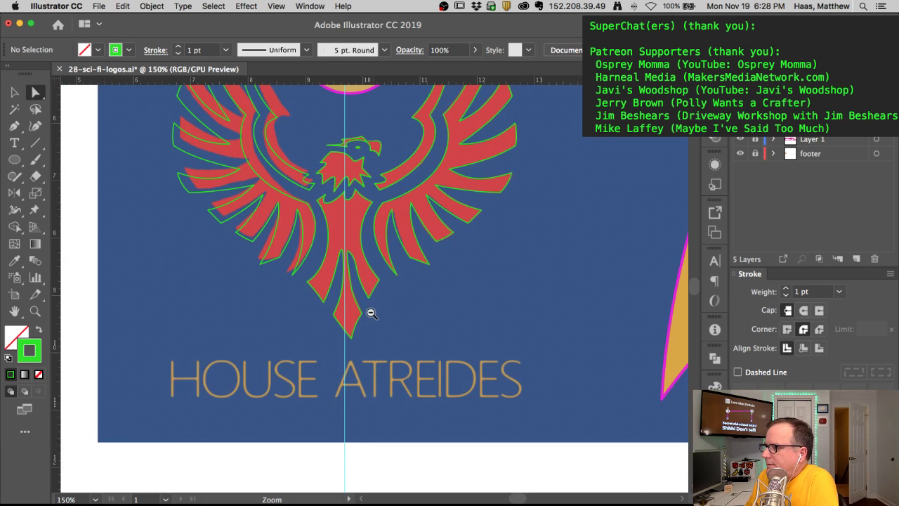
alt+click(374, 311)
drag(309, 289, 340, 360)
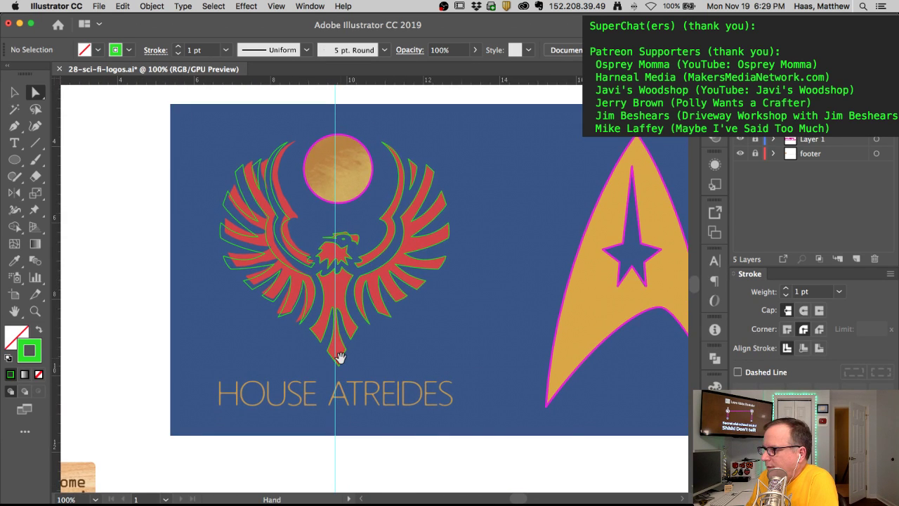
click(340, 272)
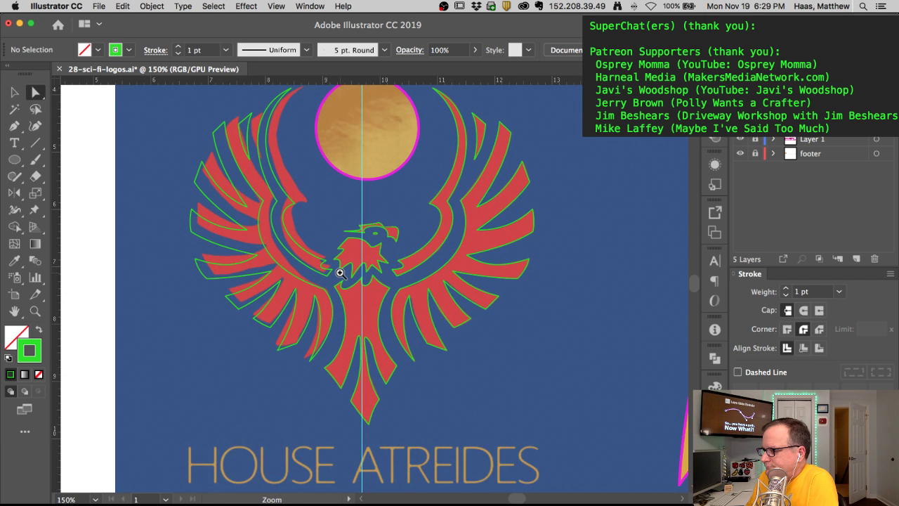
click(341, 274)
drag(342, 274, 311, 260)
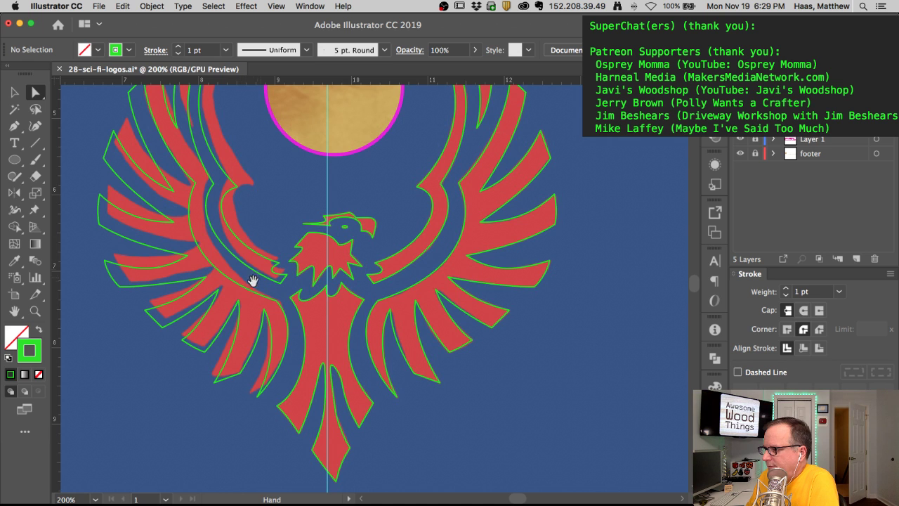
alt+click(353, 324)
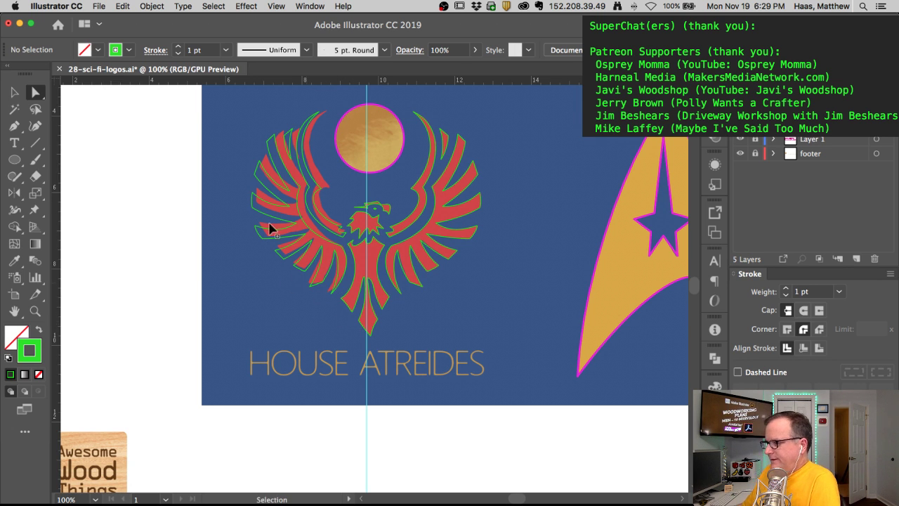
key(a)
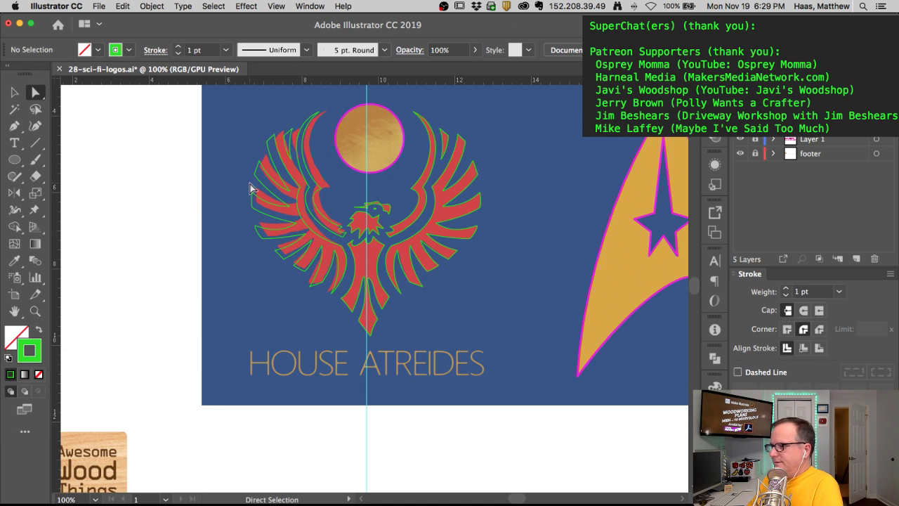
Step: Give the bird's traced paths a green fill and no stroke, leaving the circle and center guide out of the selection
drag(498, 272, 468, 288)
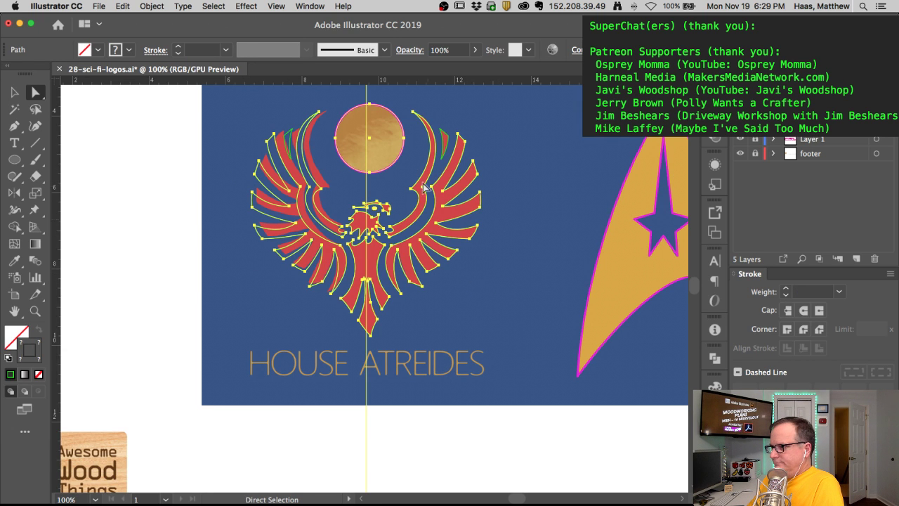
shift+click(349, 168)
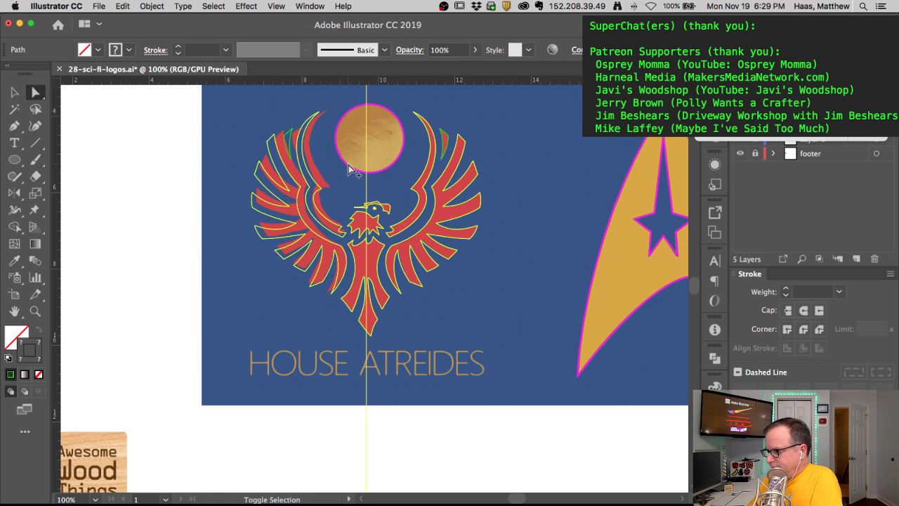
key(super+z)
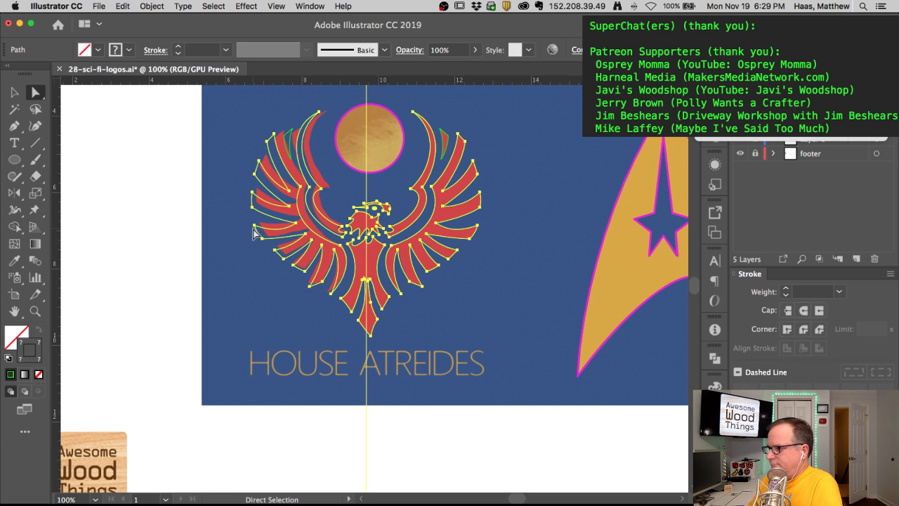
drag(387, 426, 317, 463)
key(shift+x)
click(28, 355)
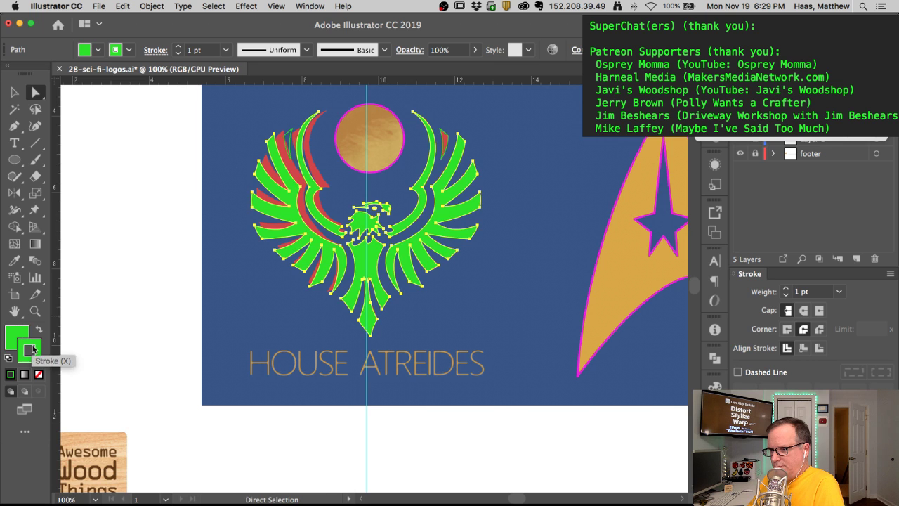
click(39, 374)
click(157, 316)
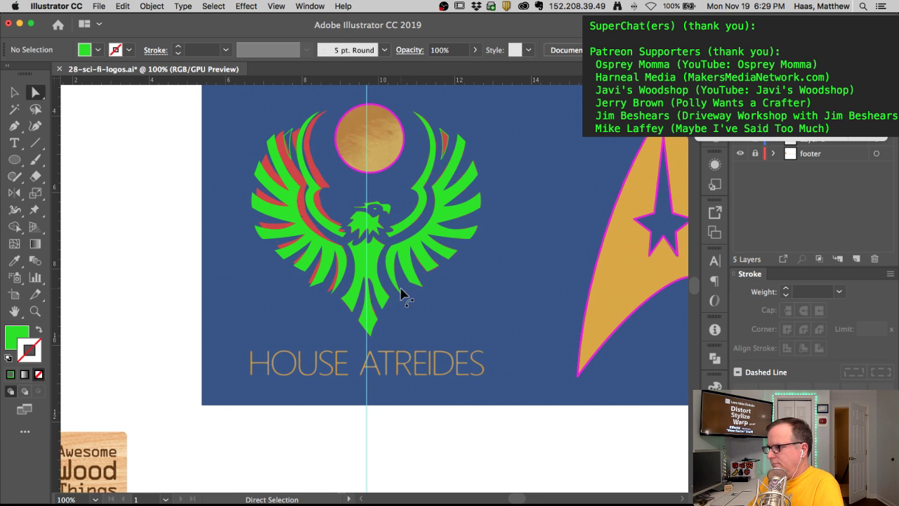
Step: Swap fill and stroke on the small inner feather of each wing for a solid green fill without an outline
key(alt)
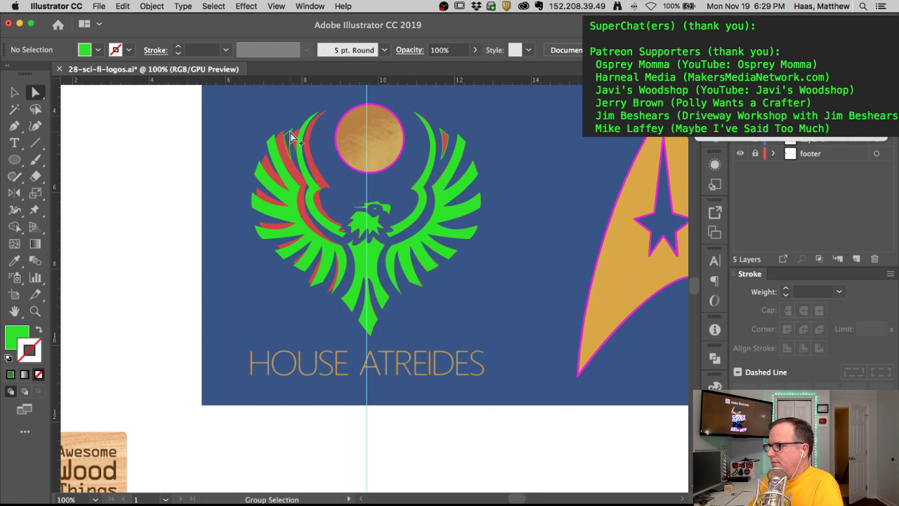
alt+click(292, 136)
shift+click(446, 139)
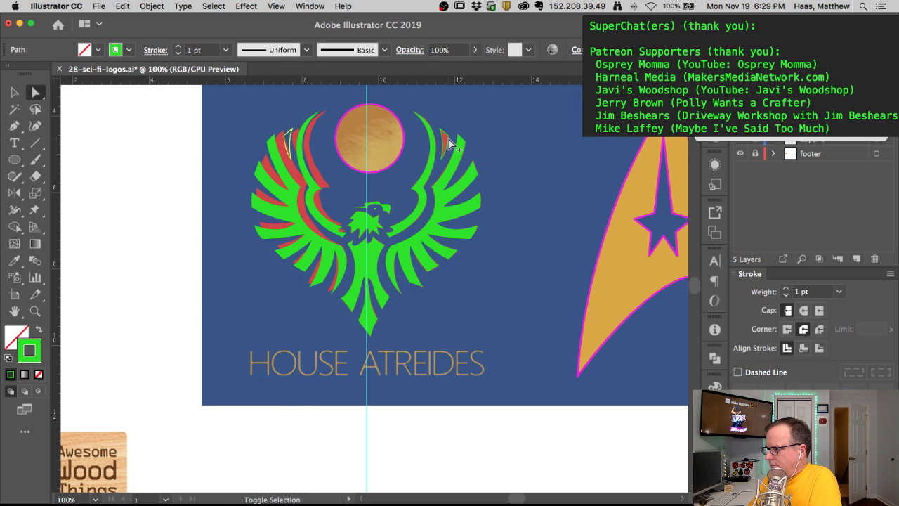
click(38, 330)
click(91, 260)
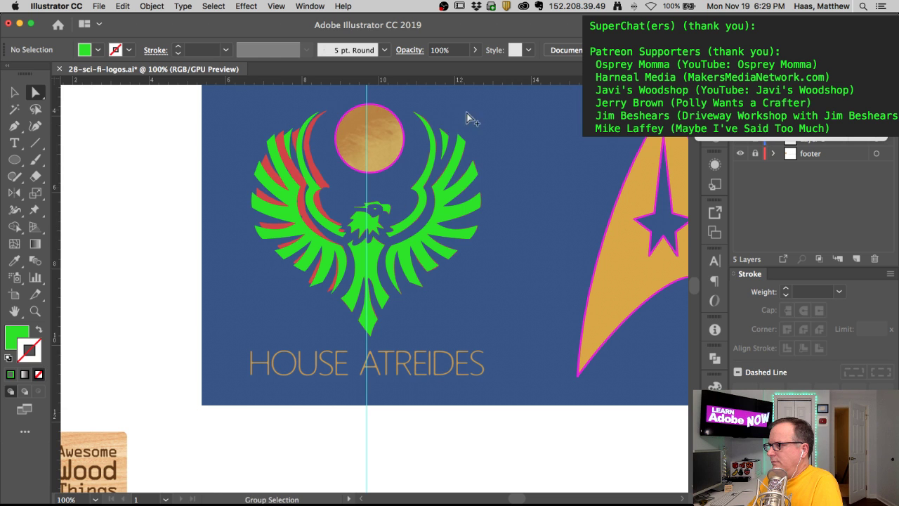
Step: Duplicate the whole tracing with its circle and guide, and place the copy beside the blue reference image
key(super+alt+a)
scroll(271, 317, left, 5)
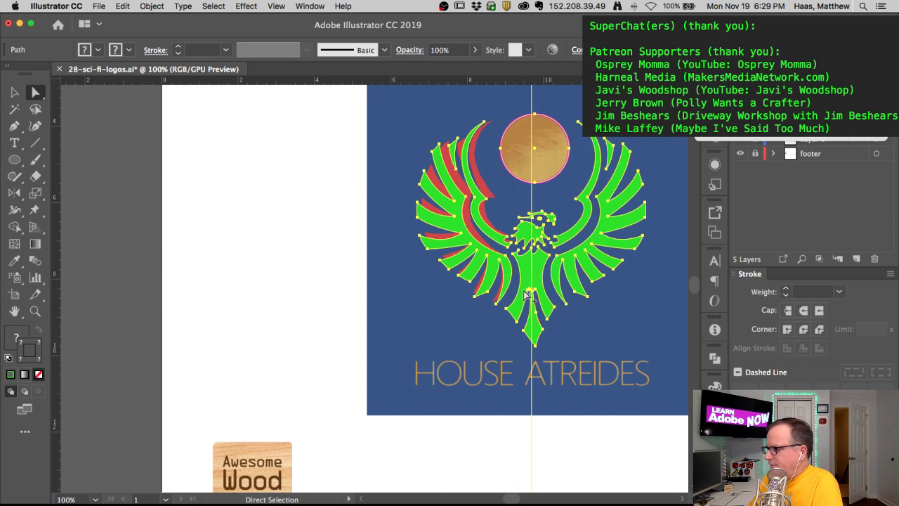
drag(530, 285, 278, 284)
scroll(292, 328, up, 3)
scroll(288, 344, right, 1)
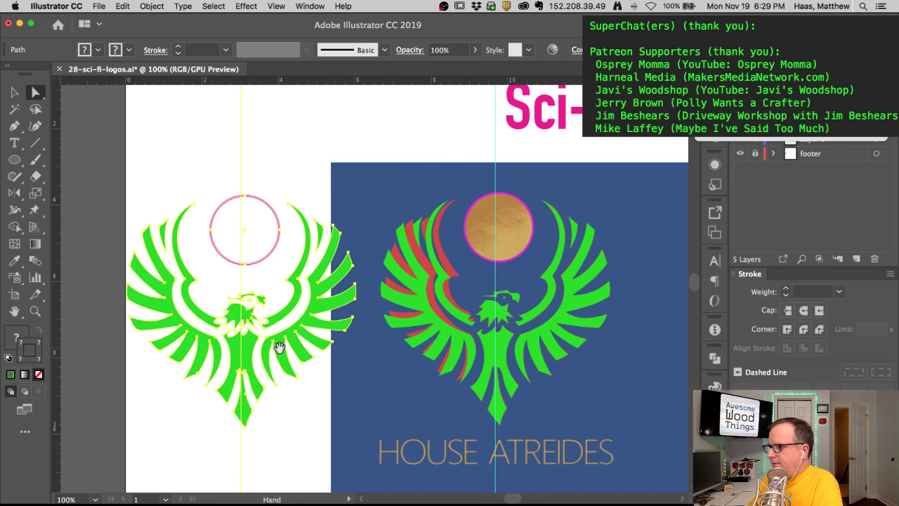
drag(282, 356, 297, 312)
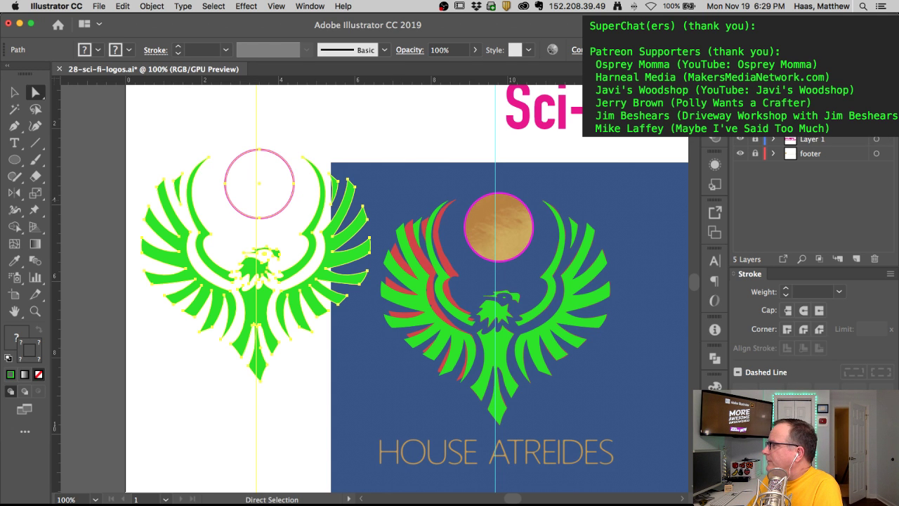
Step: Move the copied bird, circle and guide to a layer below the reference, and hide the reference image and original tracing
key(super+shift+a)
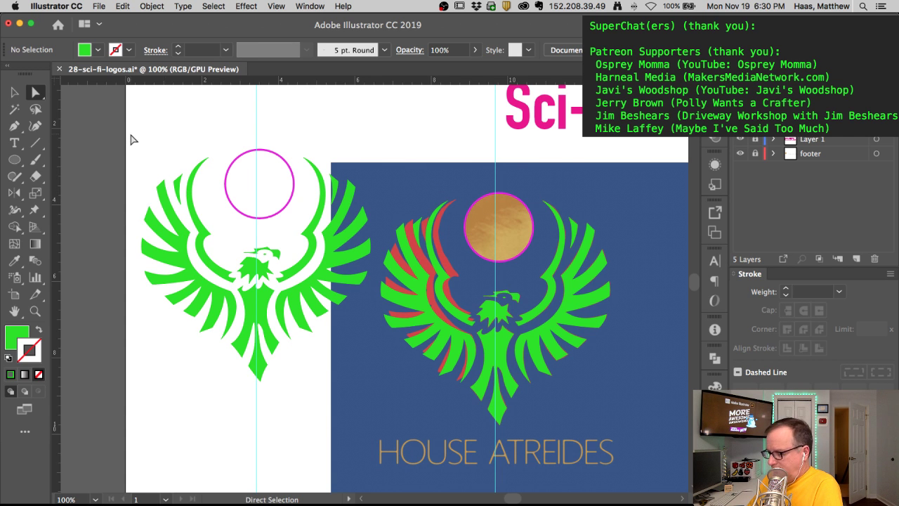
drag(132, 135, 364, 408)
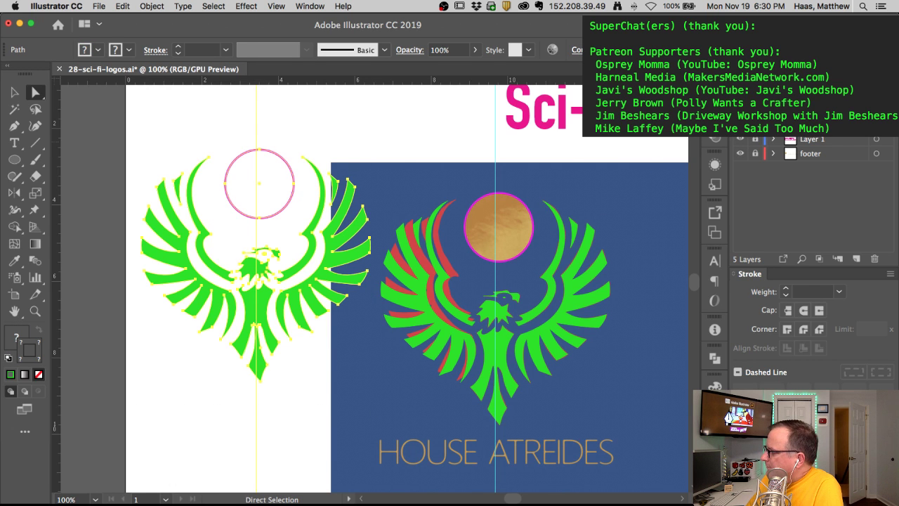
drag(888, 96, 888, 124)
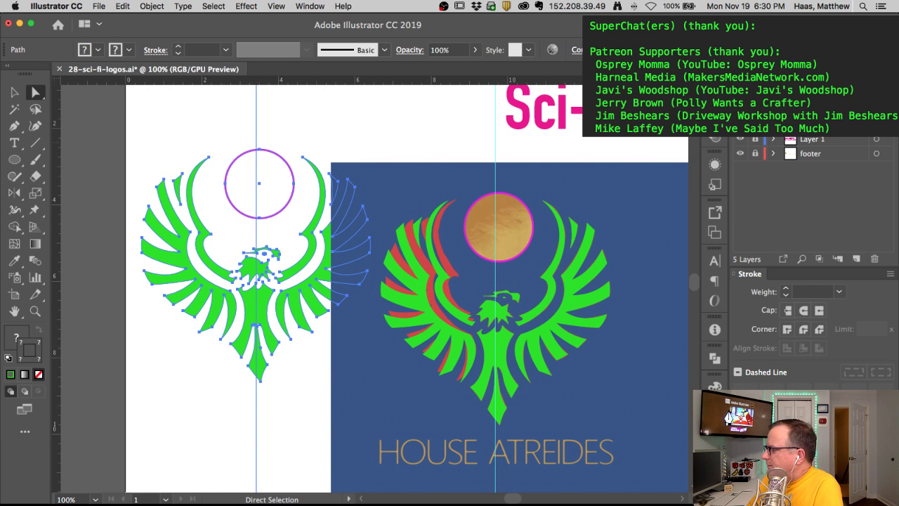
key(Delete)
key(super+z)
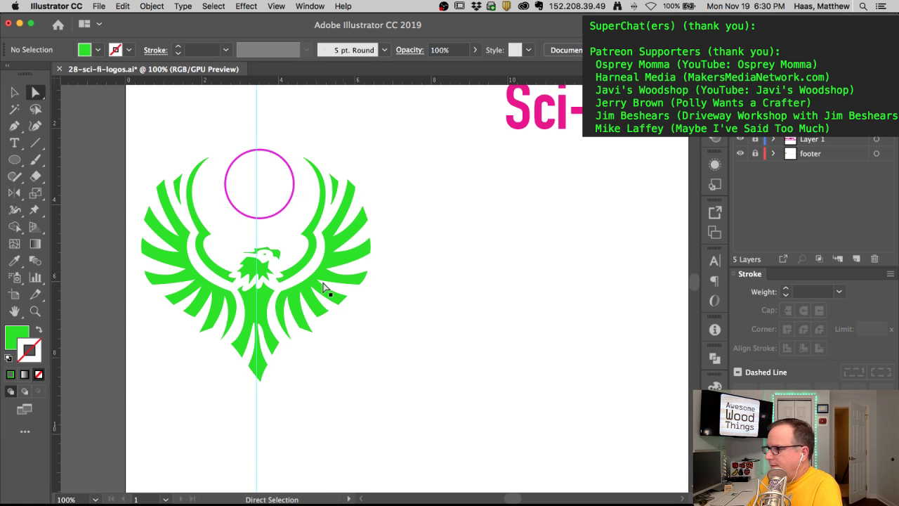
Step: Delete the vertical center guide running through the copied bird
drag(281, 422, 243, 431)
key(Delete)
click(208, 301)
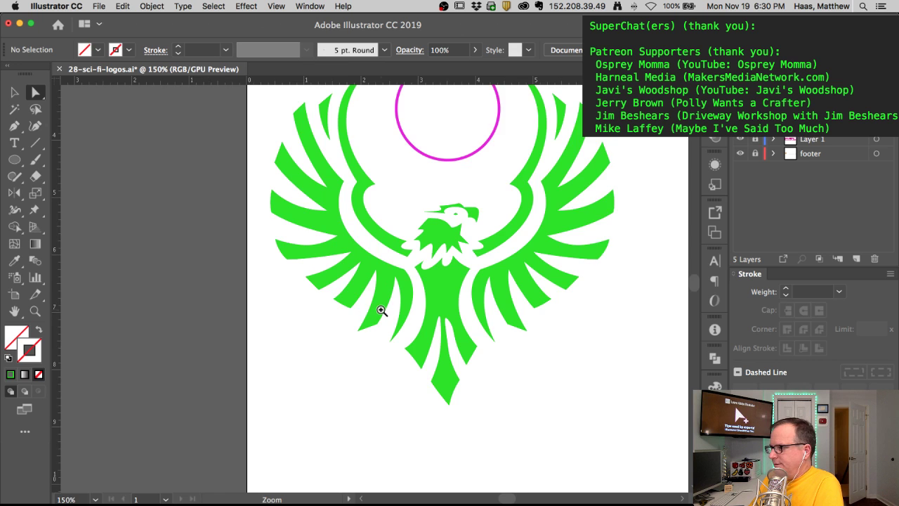
Step: Refine the curve along the outer edge of the tail's right slit by adjusting its handle, and deselect the body
click(382, 311)
drag(353, 381, 311, 305)
click(338, 348)
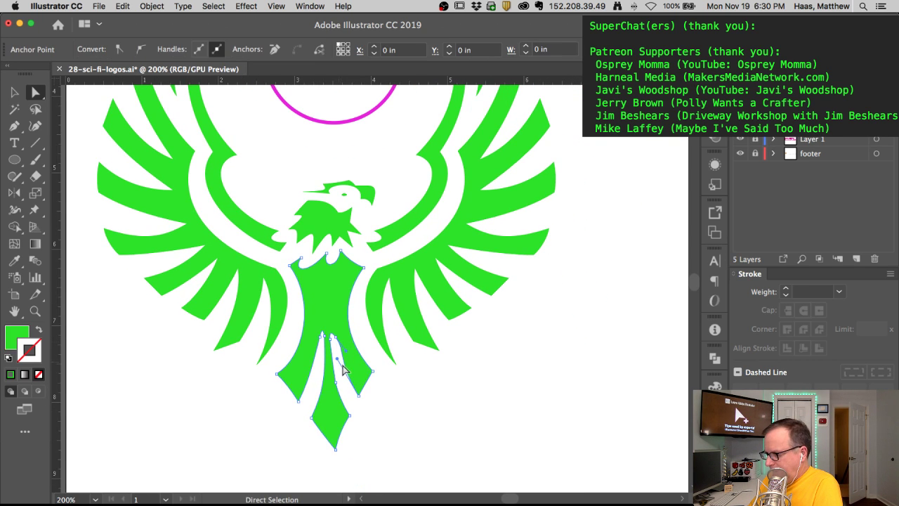
drag(401, 375, 272, 288)
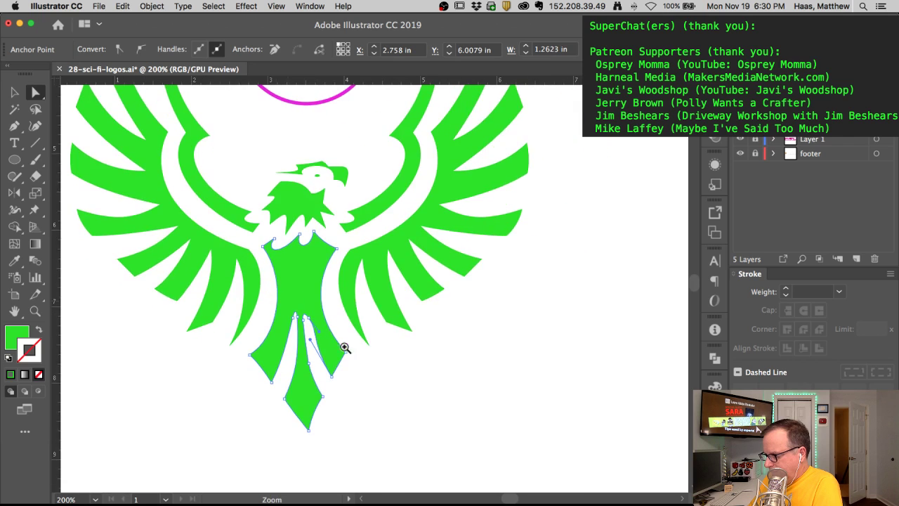
drag(343, 345, 421, 415)
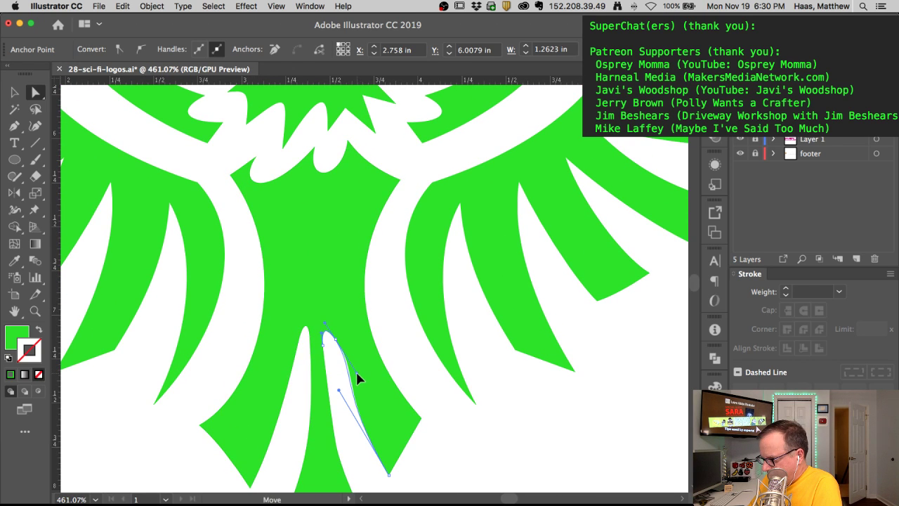
key(super+shift+a)
Step: Match the circle above the bird's head to the wing's green fill without a stroke using the Eyedropper, and deselect it
alt+super+click(356, 349)
alt+super+click(356, 349)
alt+super+click(356, 349)
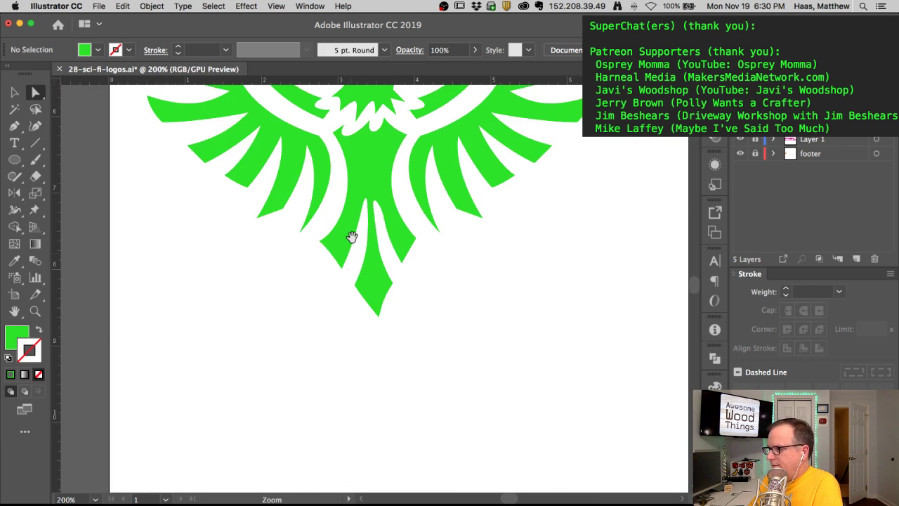
drag(351, 236, 352, 400)
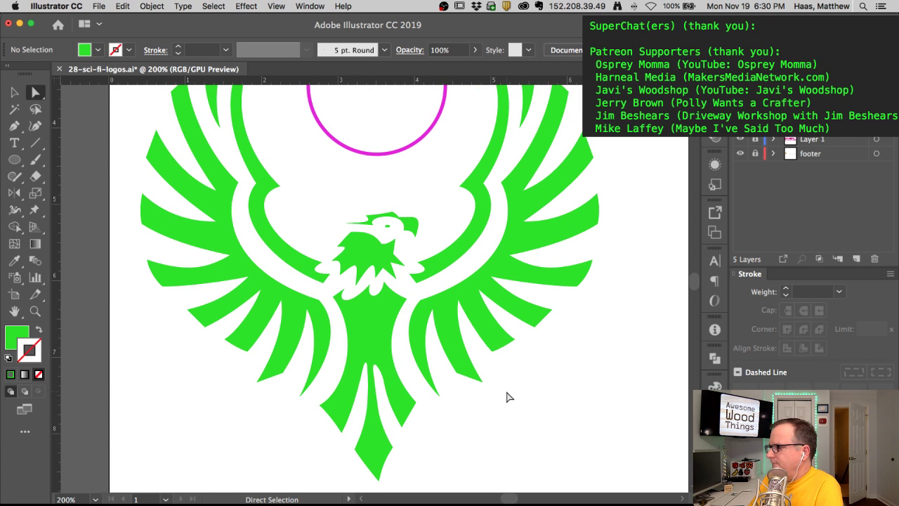
scroll(493, 385, up, 3)
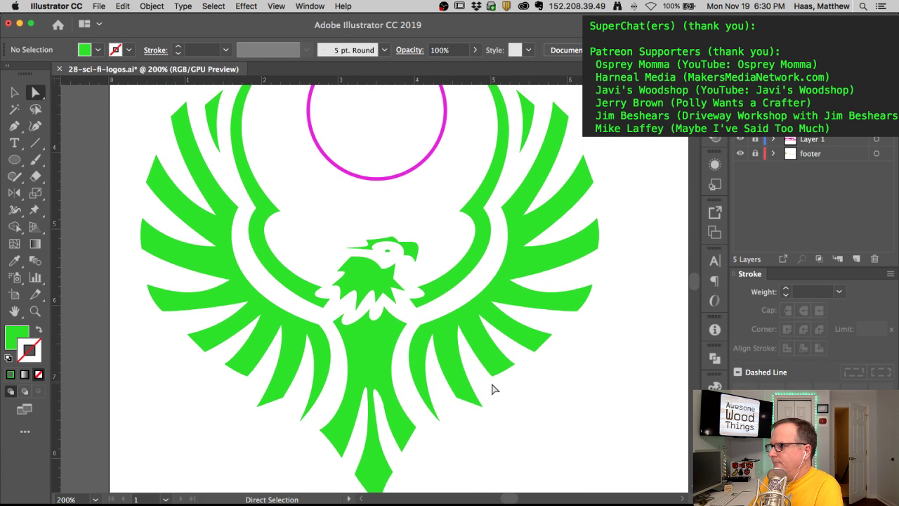
scroll(492, 385, down, 4)
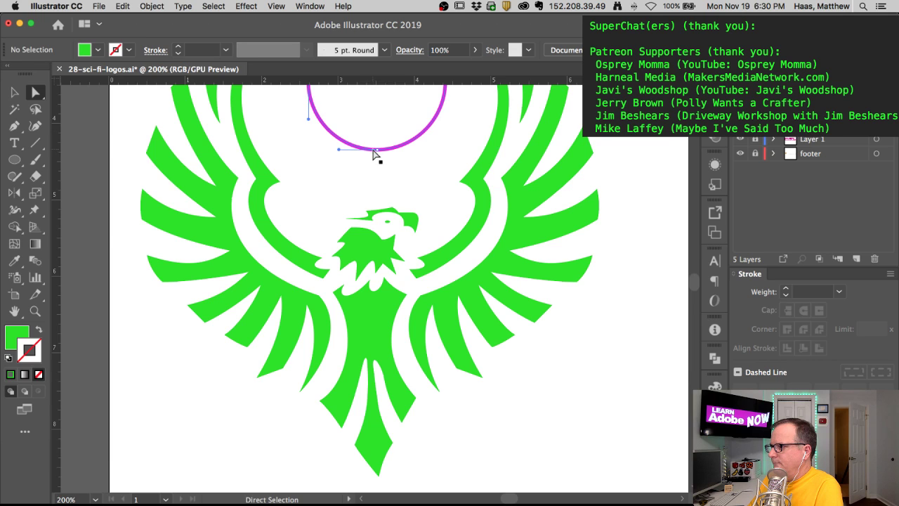
click(373, 150)
click(14, 261)
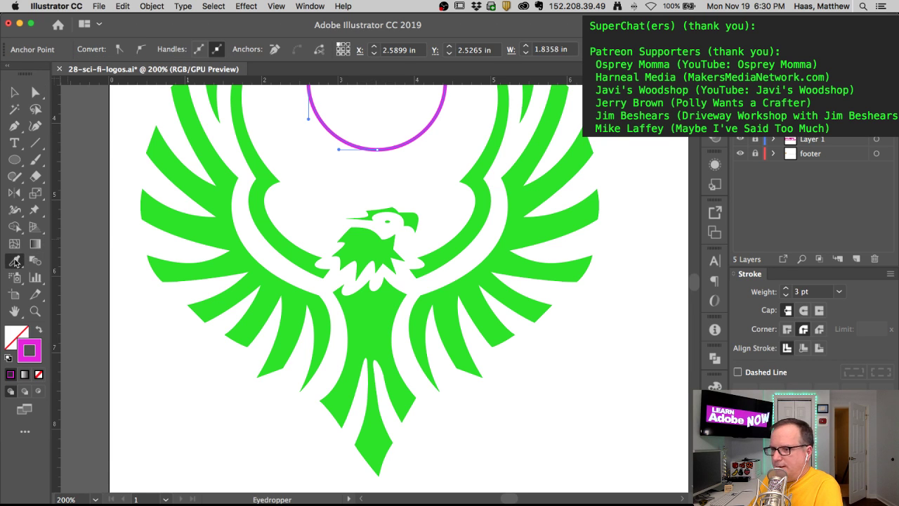
click(519, 223)
key(a)
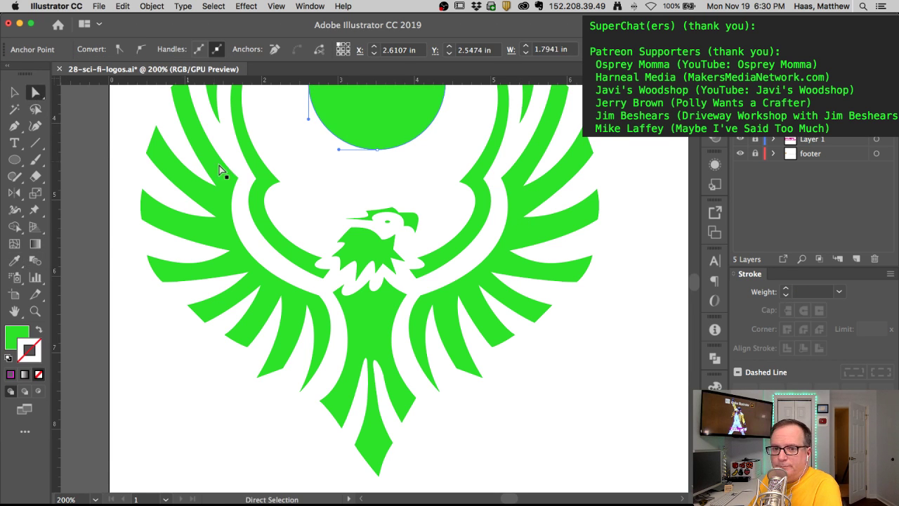
click(341, 181)
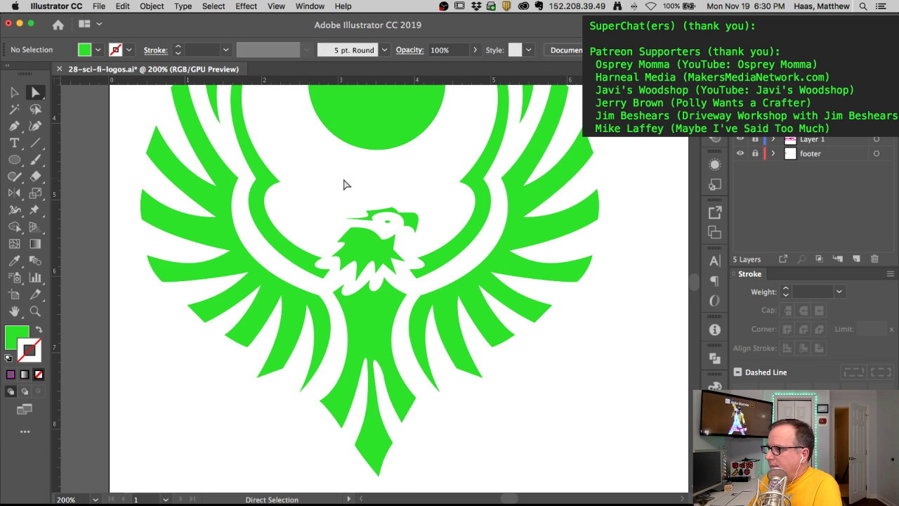
Step: Try a curved green pen path along the right wing's feather tips, and delete it
scroll(342, 184, up, 4)
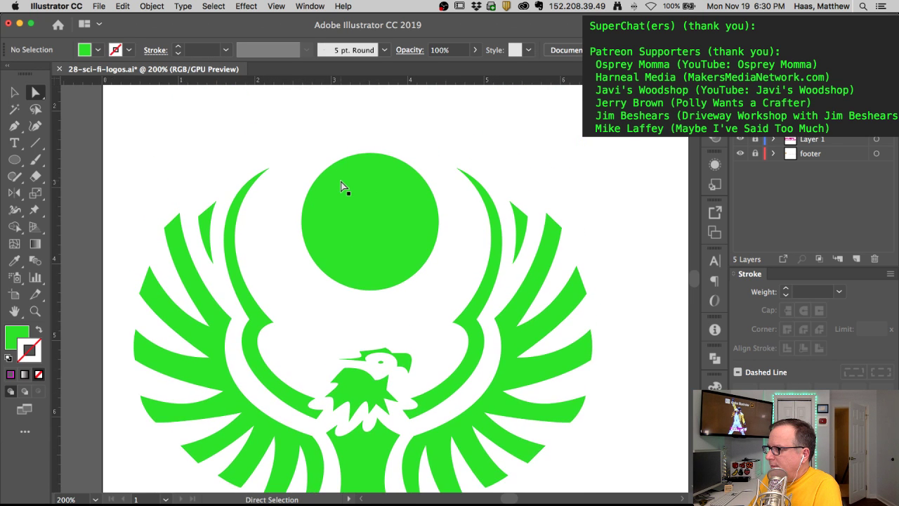
scroll(341, 186, down, 4)
alt+super+click(381, 237)
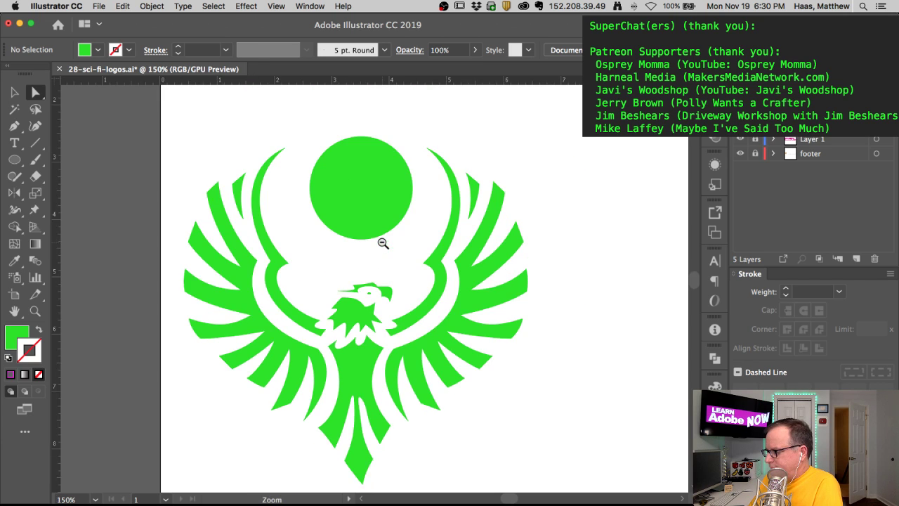
drag(367, 271, 356, 219)
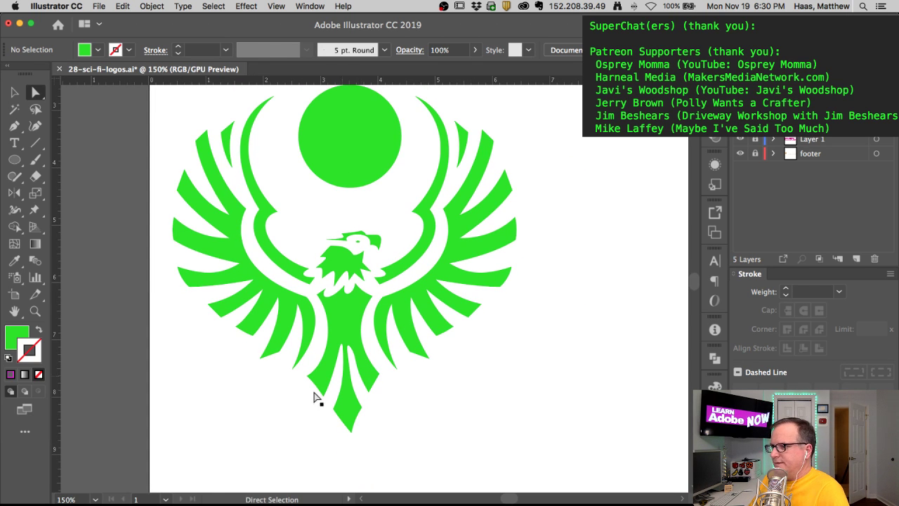
click(13, 127)
click(502, 150)
drag(311, 384, 281, 395)
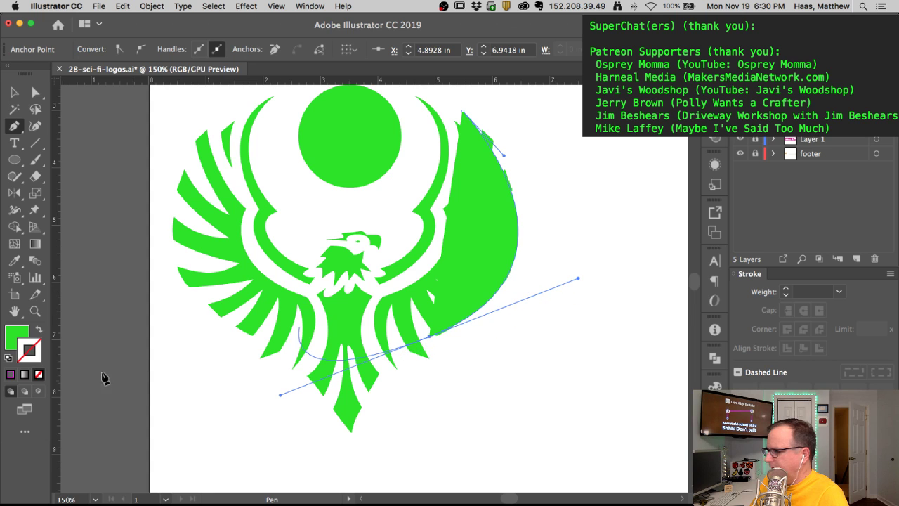
click(39, 329)
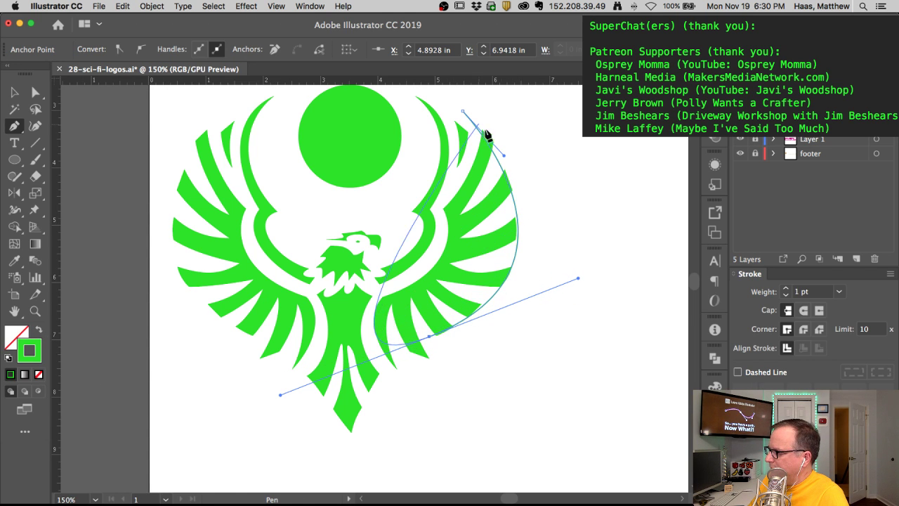
key(a)
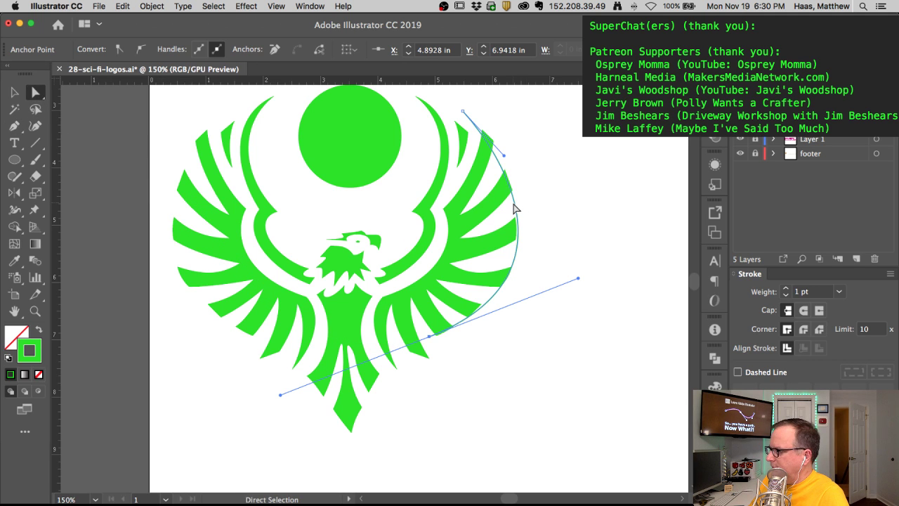
key(Delete)
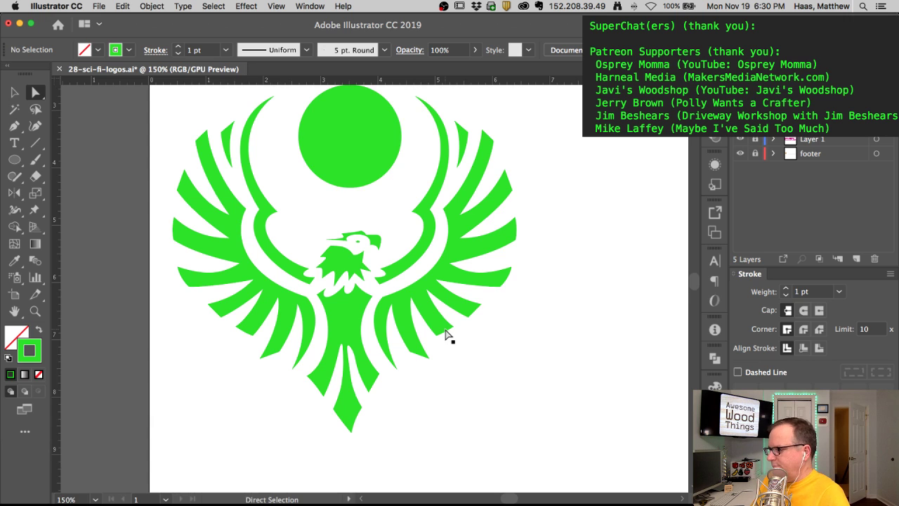
scroll(325, 360, down, 2)
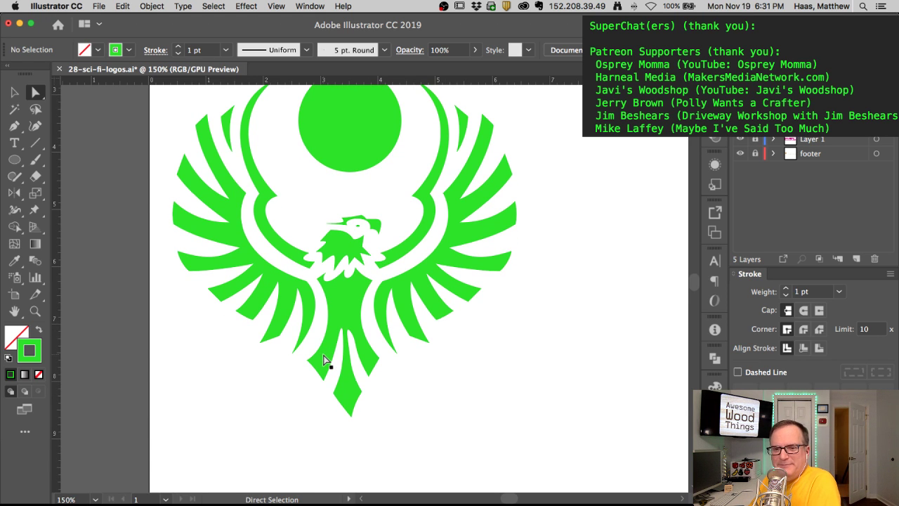
key(super)
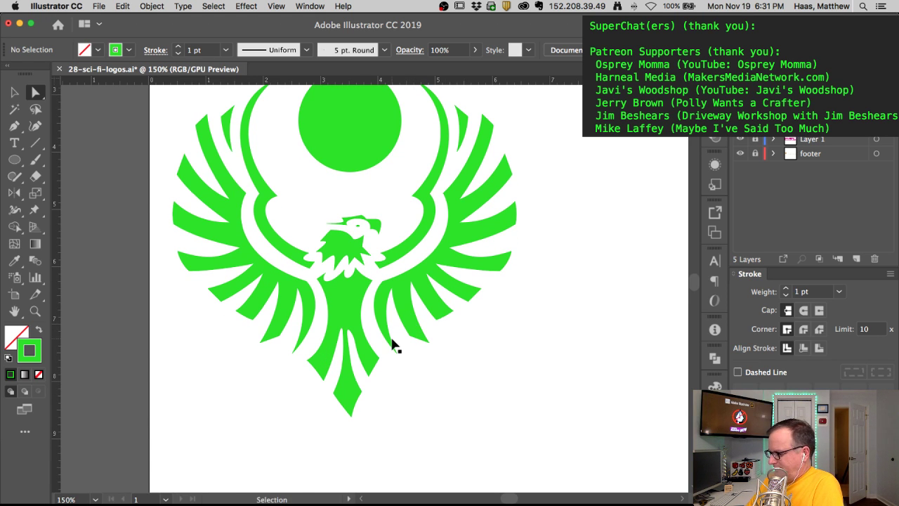
Step: Show the hidden reference artwork again and compare the solid green emblem copy with the House Atreides tracing on the blue background
key(super+0)
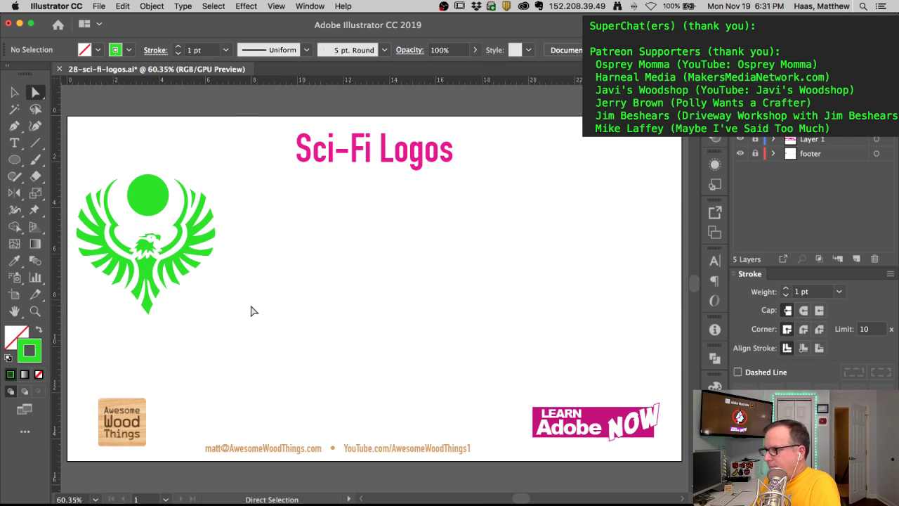
key(super+v)
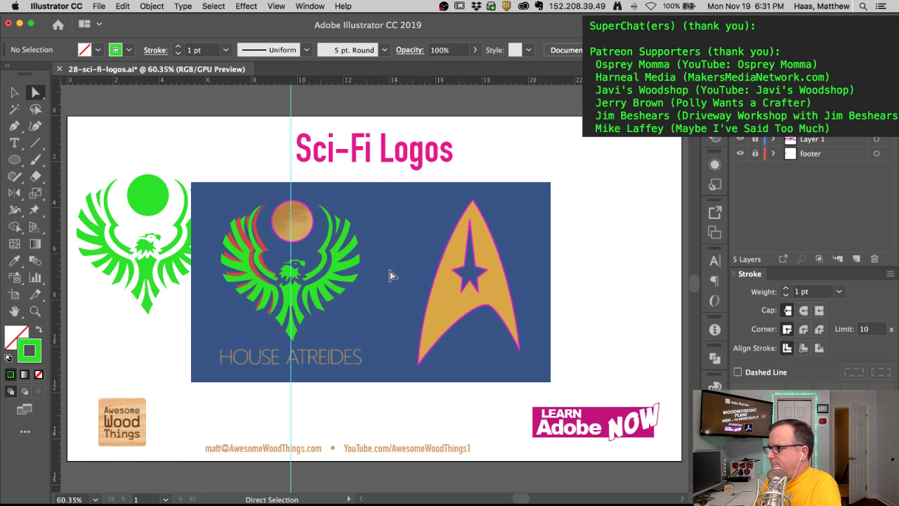
key(z)
click(296, 293)
click(330, 290)
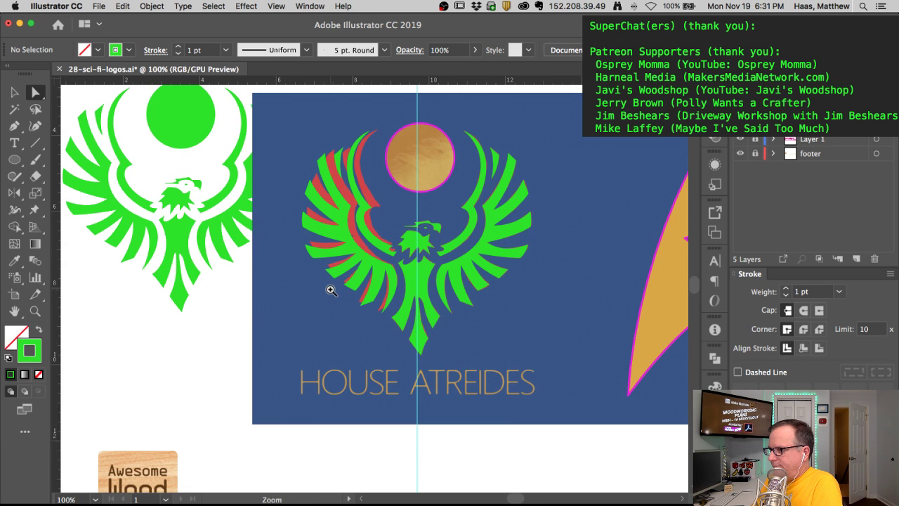
scroll(393, 309, right, 5)
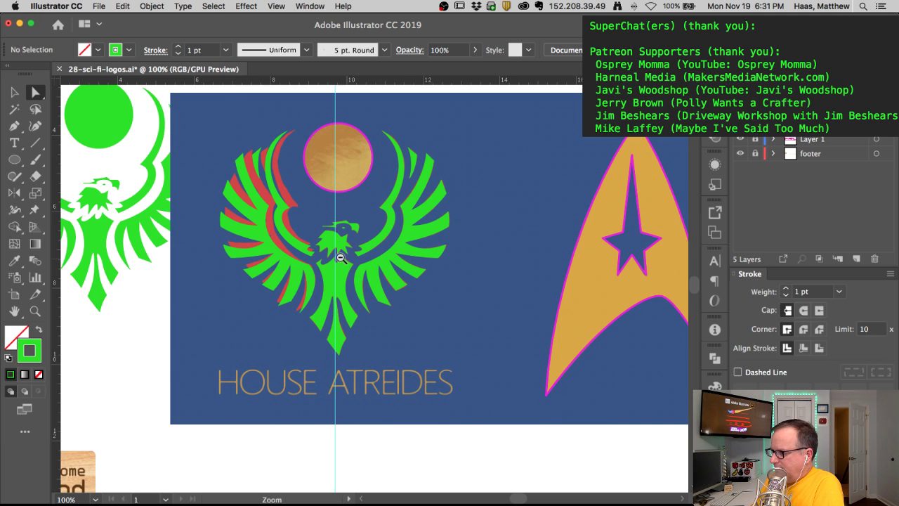
drag(252, 264, 414, 343)
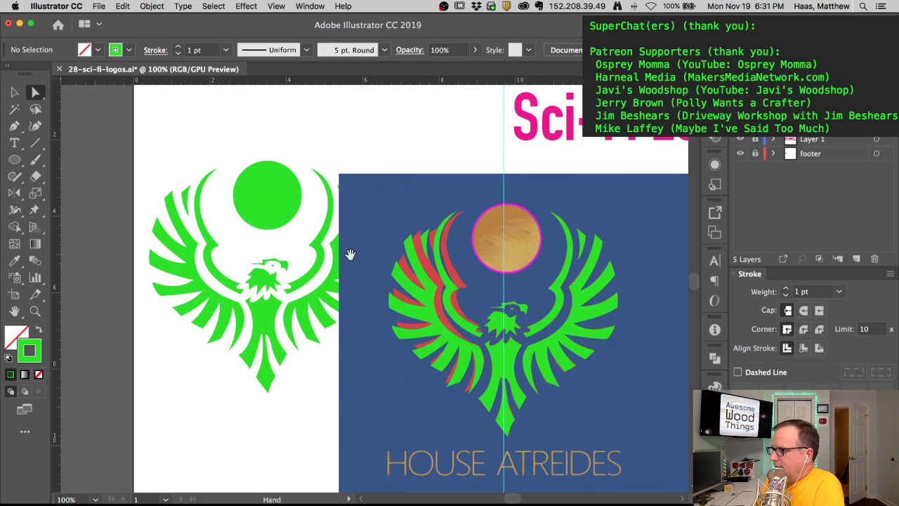
drag(473, 297, 454, 302)
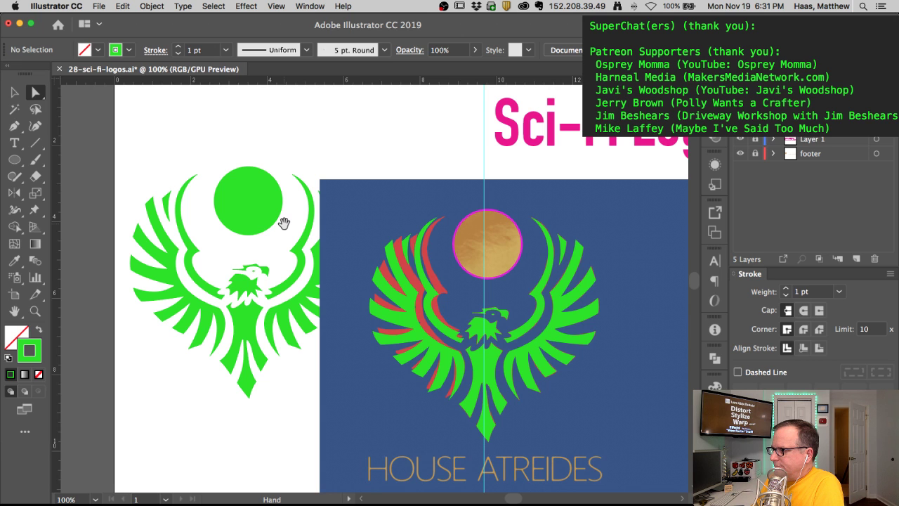
drag(470, 293, 321, 267)
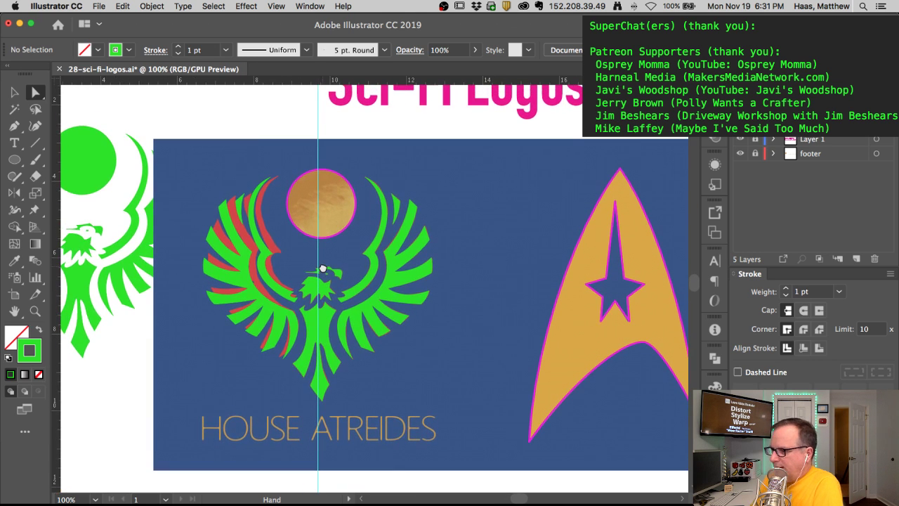